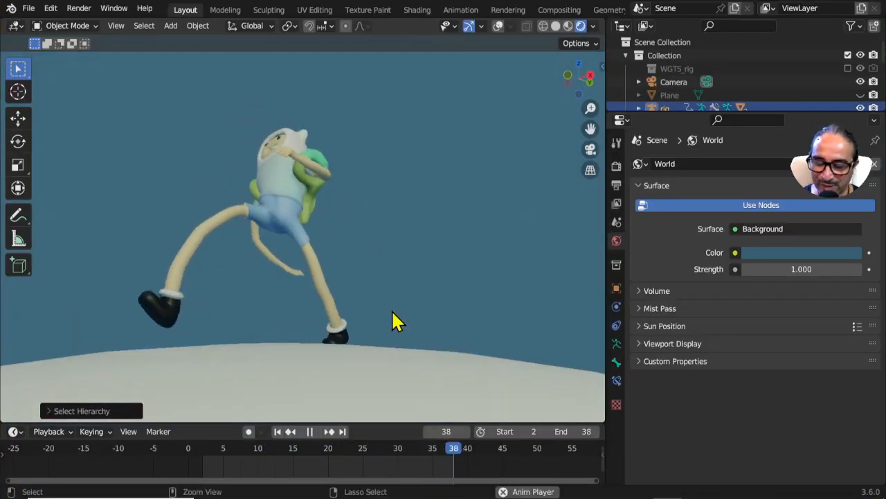
# Save the current Finn scene and open adventure1.blend from the adventure-time folder
pyautogui.hotkey('ctrl', 's')
pyautogui.click(32, 9)
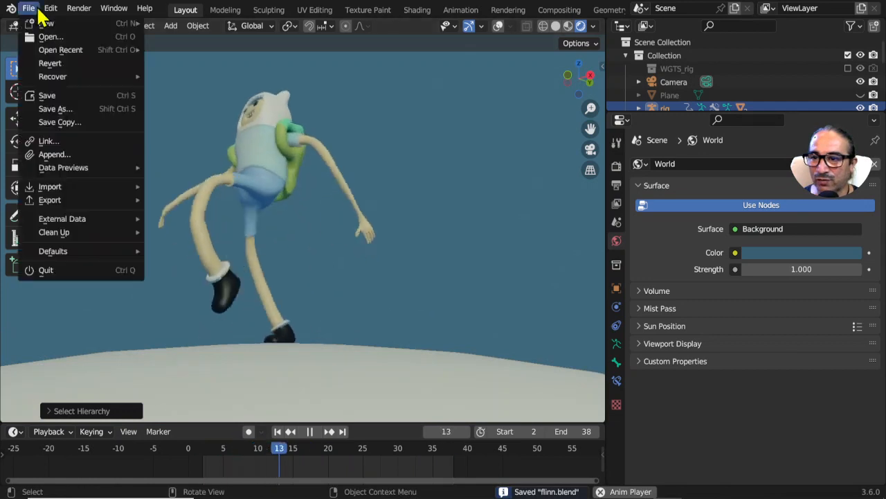
pyautogui.moveTo(77, 54)
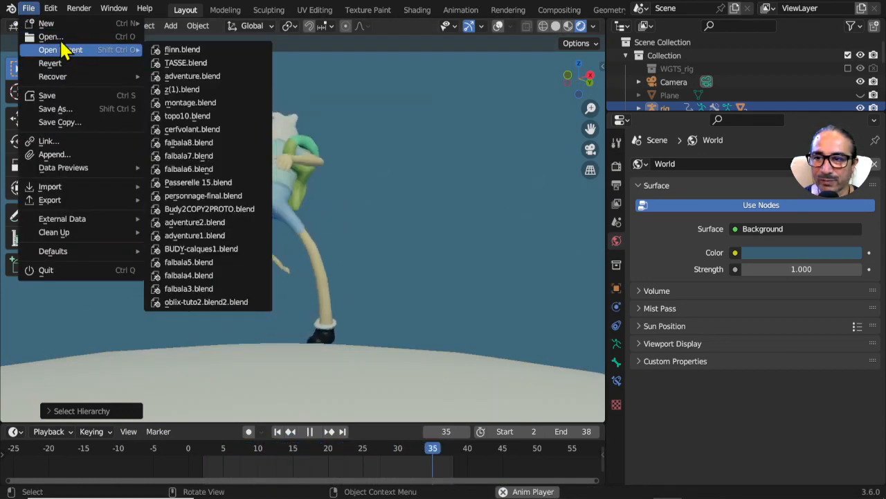
pyautogui.click(58, 37)
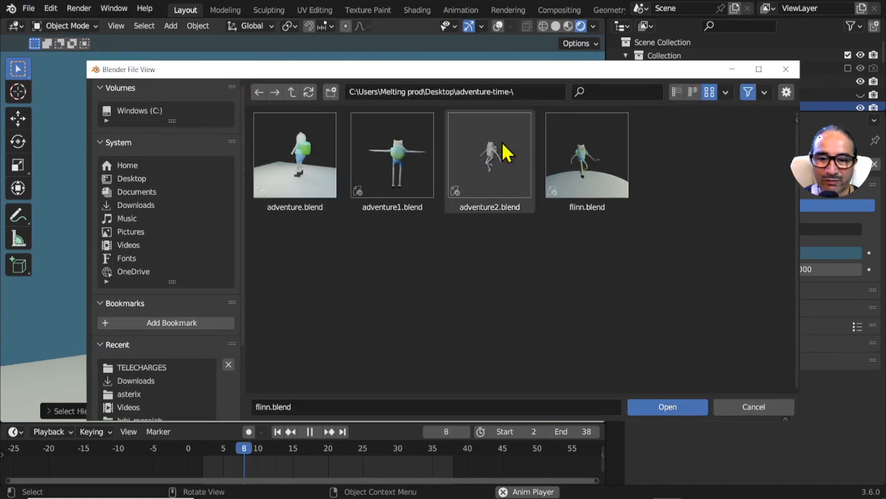
pyautogui.click(400, 154)
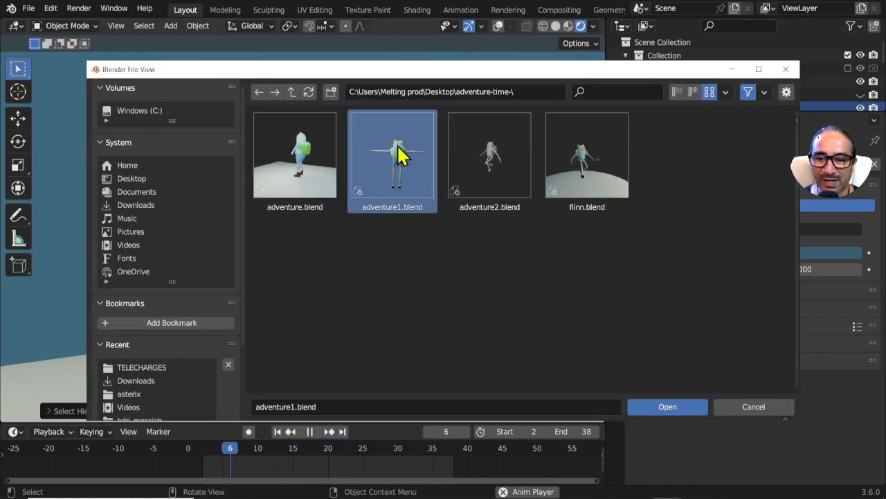
pyautogui.click(668, 407)
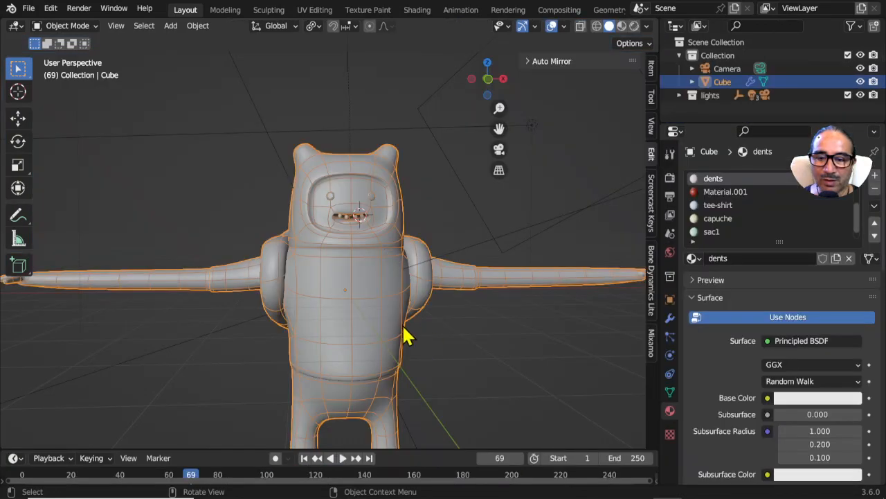
# Enter Edit Mode on the character mesh and delete all vertices of the existing backpack
pyautogui.scroll(-5, 407, 336)
pyautogui.moveTo(409, 340); pyautogui.dragTo(319, 332, button='middle')
pyautogui.scroll(5, 390, 346)
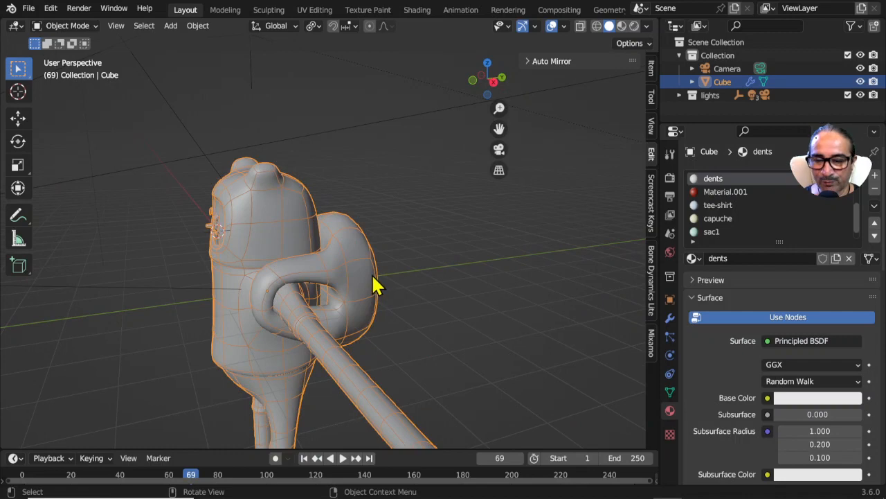
pyautogui.press('Tab')
pyautogui.moveTo(374, 283); pyautogui.dragTo(335, 294, button='middle')
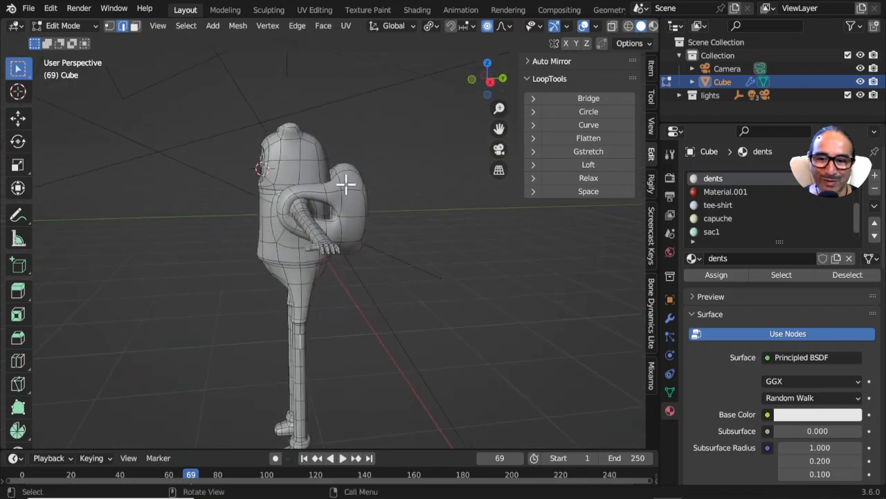
pyautogui.moveTo(394, 259); pyautogui.dragTo(414, 241, button='middle')
pyautogui.scroll(-2, 414, 242)
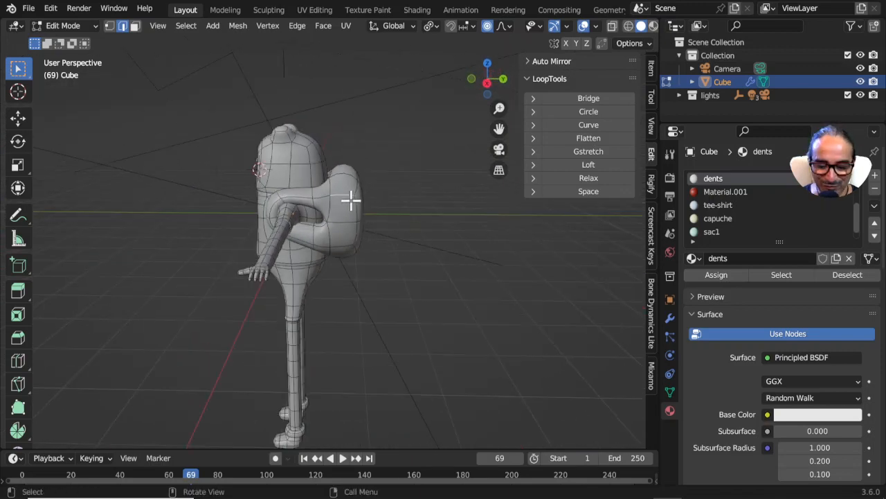
pyautogui.press('l')
pyautogui.press('x')
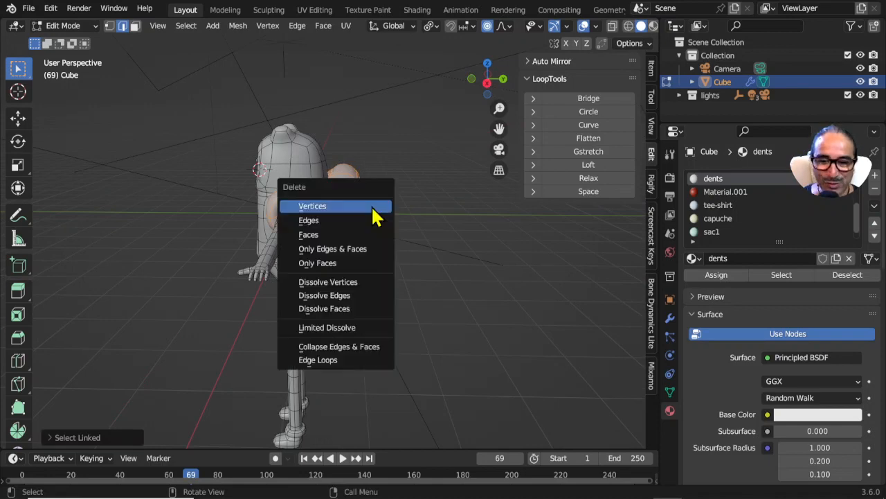
pyautogui.click(334, 209)
# Select the block of faces in the middle of the character's upper back and duplicate it in place
pyautogui.moveTo(397, 235); pyautogui.dragTo(348, 237, button='middle')
pyautogui.scroll(2, 299, 178)
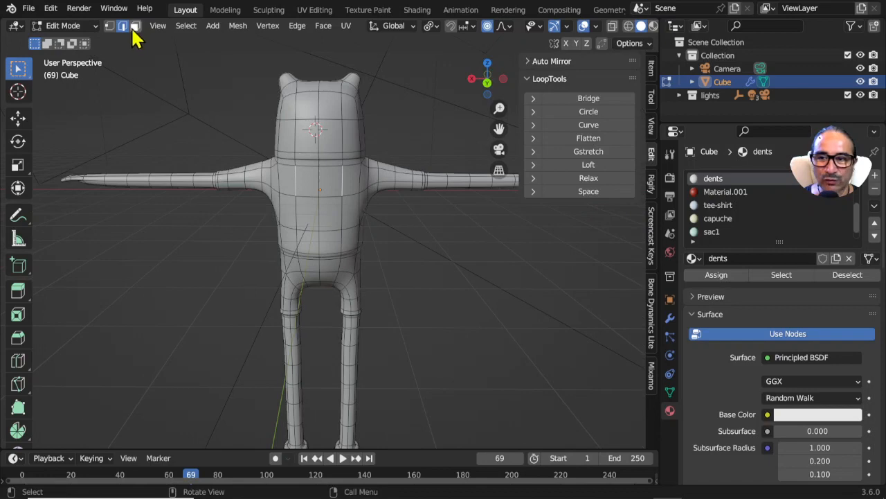
pyautogui.click(307, 183)
pyautogui.keyDown('shift'); pyautogui.click(334, 213); pyautogui.keyUp('shift')
pyautogui.moveTo(300, 268); pyautogui.dragTo(390, 270, button='middle')
pyautogui.hotkey('shift', 'd')
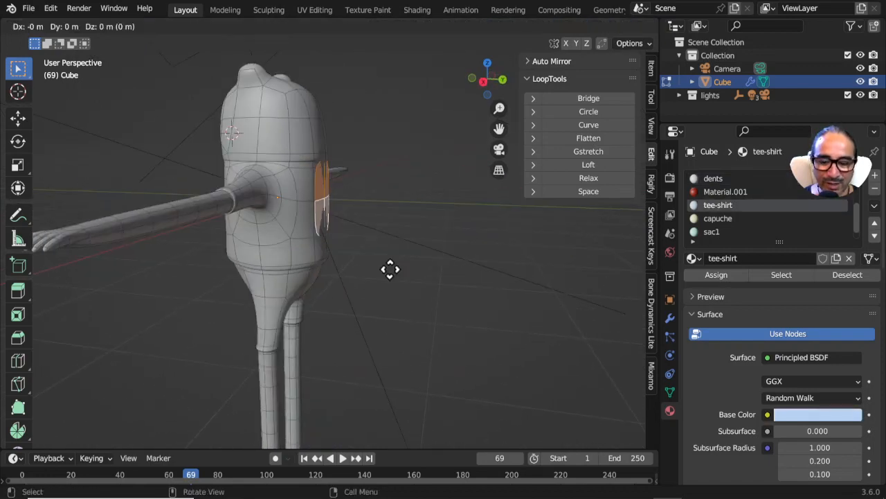
pyautogui.press('g')
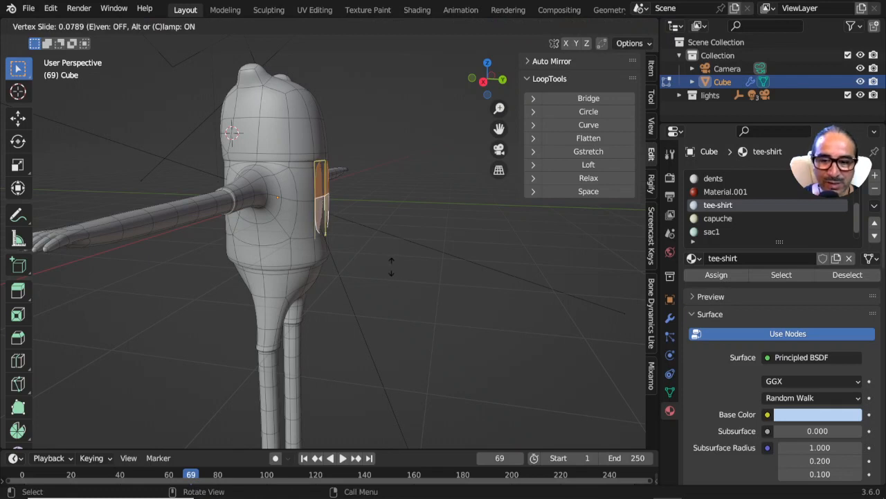
pyautogui.press('Escape')
pyautogui.press('g')
pyautogui.press('y')
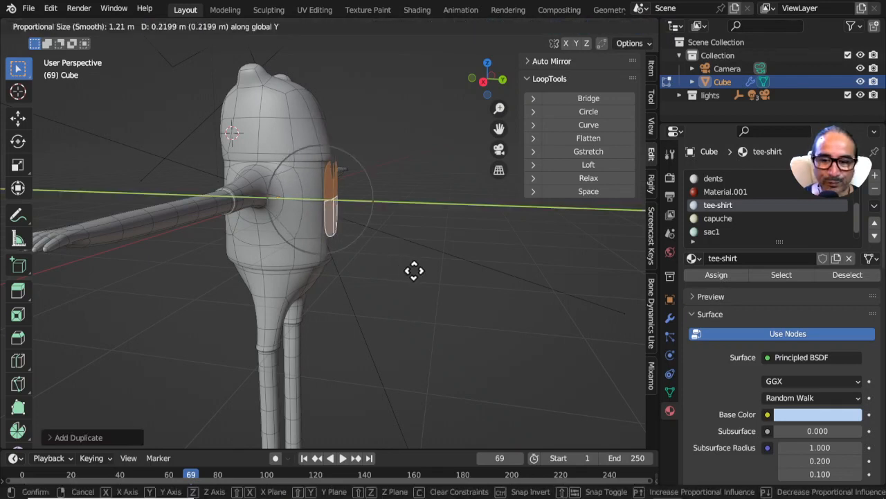
pyautogui.press('Escape')
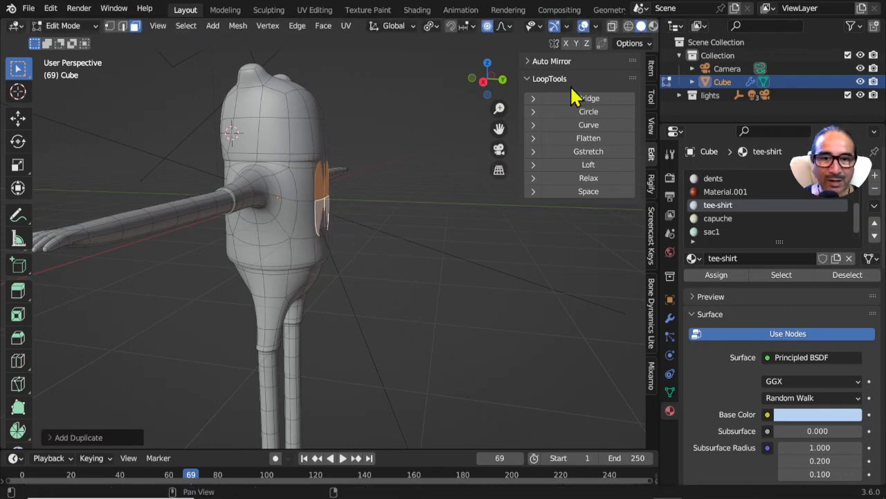
# Turn off proportional editing and move the duplicated faces about 0.38 m away from the back along the global Y axis
pyautogui.click(487, 27)
pyautogui.press('g')
pyautogui.press('y')
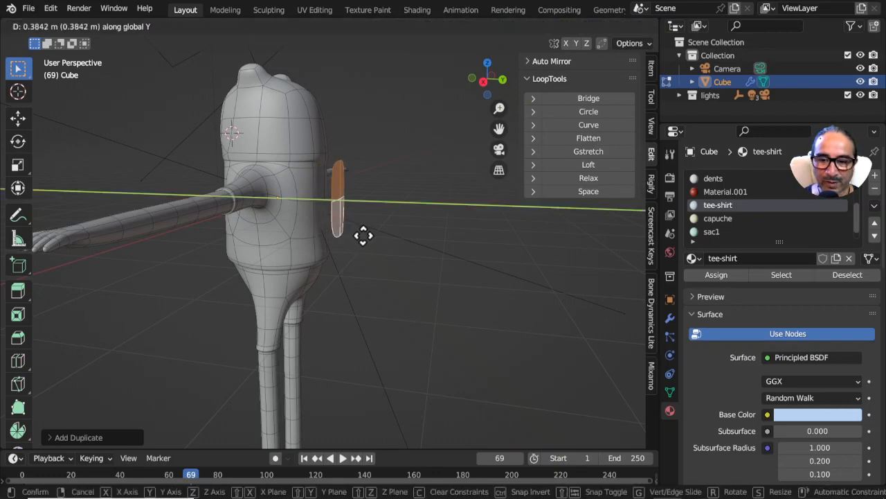
pyautogui.click(365, 229)
# Extrude the detached back faces away from the body to give the new backpack its thickness
pyautogui.moveTo(365, 229); pyautogui.dragTo(326, 224, button='middle')
pyautogui.scroll(5, 313, 231)
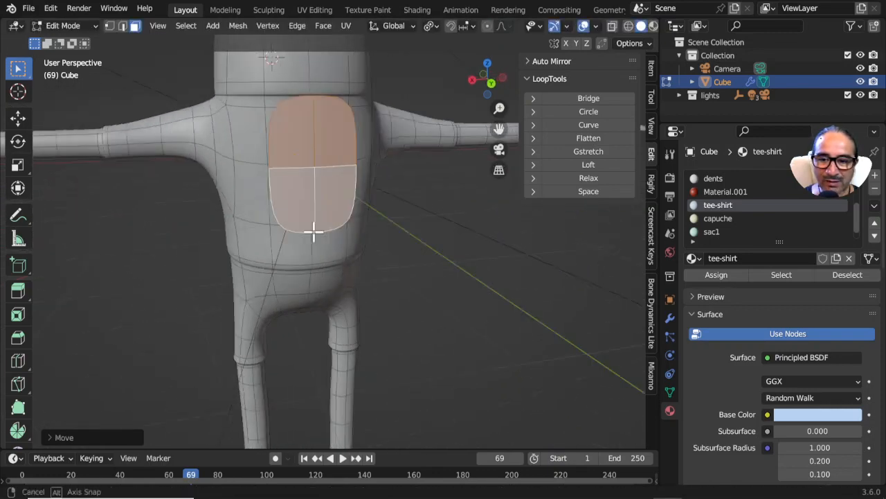
pyautogui.scroll(-2, 372, 233)
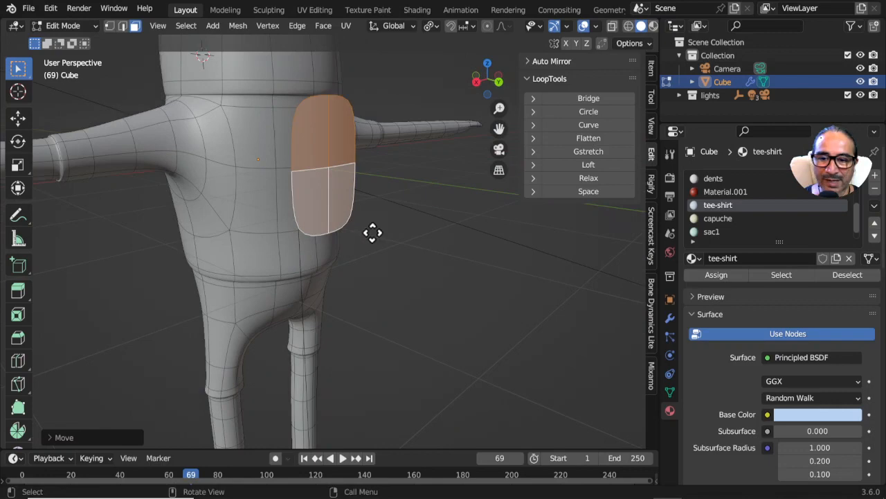
pyautogui.press('e')
pyautogui.click(420, 243)
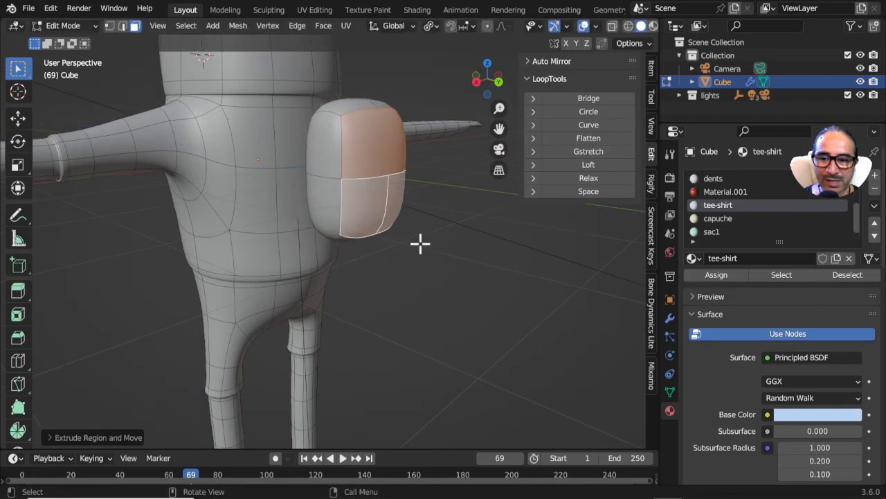
# Select the whole linked backpack block, scale it up about 1.4 times, widen it and center it behind the torso
pyautogui.moveTo(420, 243); pyautogui.dragTo(337, 187, button='middle')
pyautogui.click(345, 179)
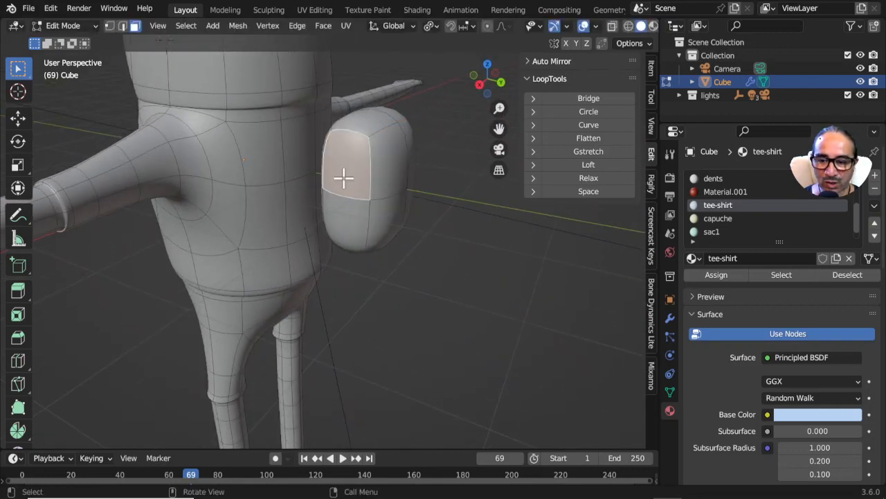
pyautogui.press('a')
pyautogui.moveTo(394, 207); pyautogui.dragTo(374, 229, button='middle')
pyautogui.click(346, 178)
pyautogui.press('l')
pyautogui.press('s')
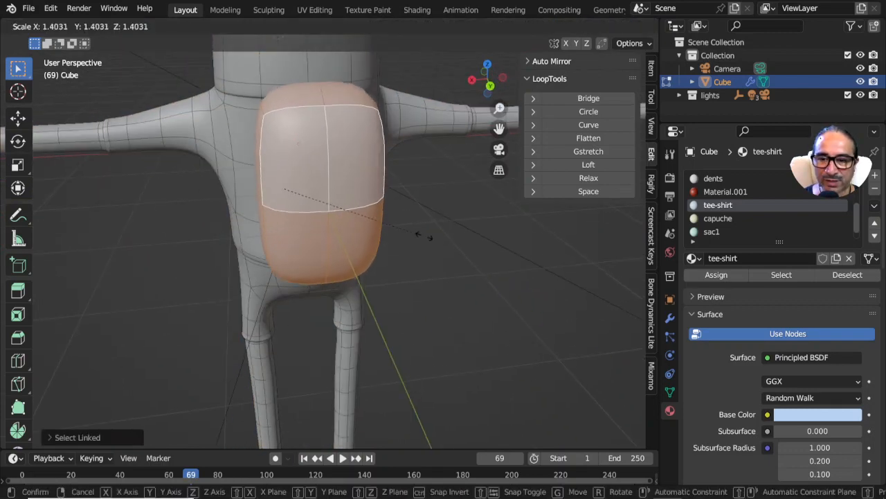
pyautogui.click(418, 237)
pyautogui.press('g')
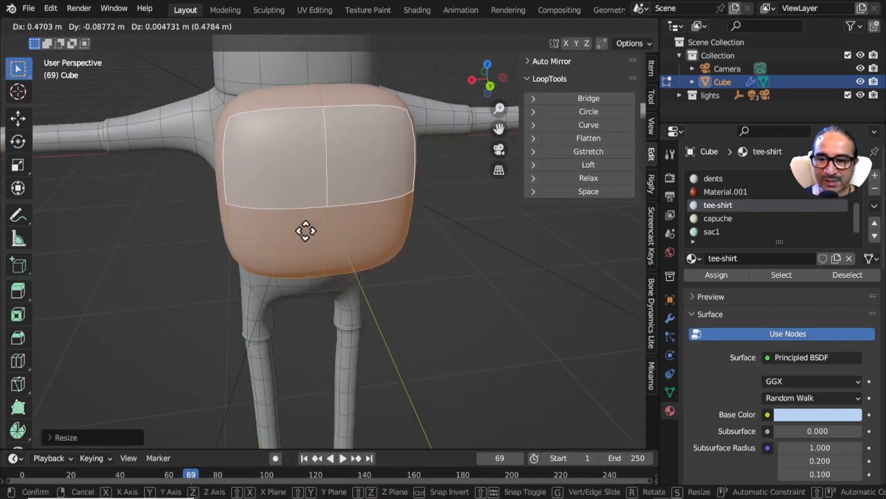
pyautogui.click(305, 236)
# Refine the overall size and position of the backpack against the character's back
pyautogui.moveTo(305, 235)
pyautogui.mouseDown(button='middle')
pyautogui.moveTo(382, 218)
pyautogui.moveTo(346, 206)
pyautogui.moveTo(273, 203)
pyautogui.moveTo(401, 186)
pyautogui.moveTo(348, 210)
pyautogui.moveTo(344, 257)
pyautogui.moveTo(364, 253)
pyautogui.moveTo(167, 222)
pyautogui.moveTo(337, 256)
pyautogui.moveTo(292, 244)
pyautogui.mouseUp(button='middle')
pyautogui.press('s')
pyautogui.click(302, 257)
pyautogui.press('g')
pyautogui.click(313, 256)
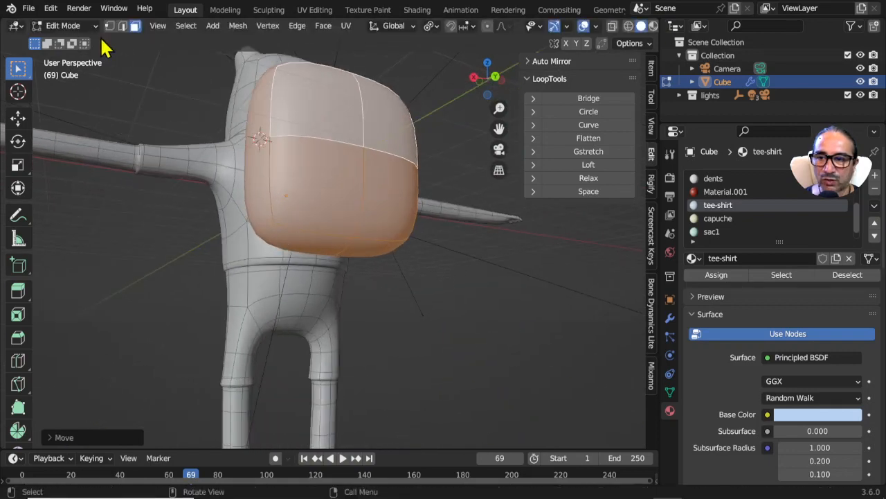
# Move the lower part of the backpack mesh so the bag tapers toward its base
pyautogui.moveTo(228, 208); pyautogui.dragTo(393, 160, button='middle')
pyautogui.press('g')
pyautogui.click(333, 267)
# Extrude the backpack's two side columns of faces and reposition its top faces to round out the shape
pyautogui.click(135, 26)
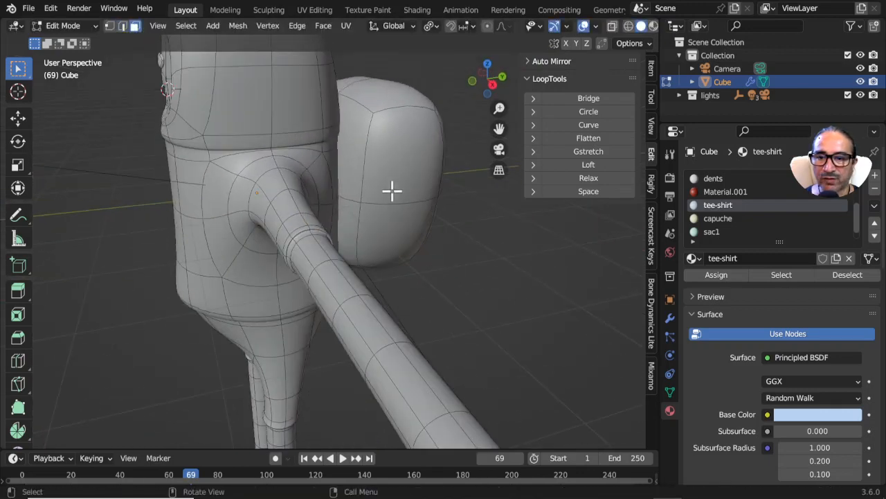
pyautogui.moveTo(394, 240); pyautogui.dragTo(378, 224, button='middle')
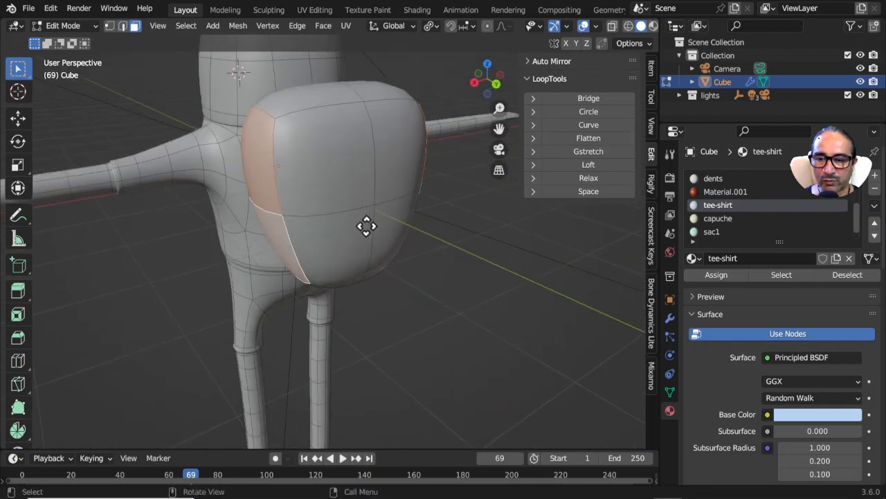
pyautogui.press('e')
pyautogui.click(349, 228)
pyautogui.moveTo(318, 92); pyautogui.dragTo(334, 164, button='middle')
pyautogui.press('g')
pyautogui.click(358, 127)
pyautogui.scroll(-1, 325, 196)
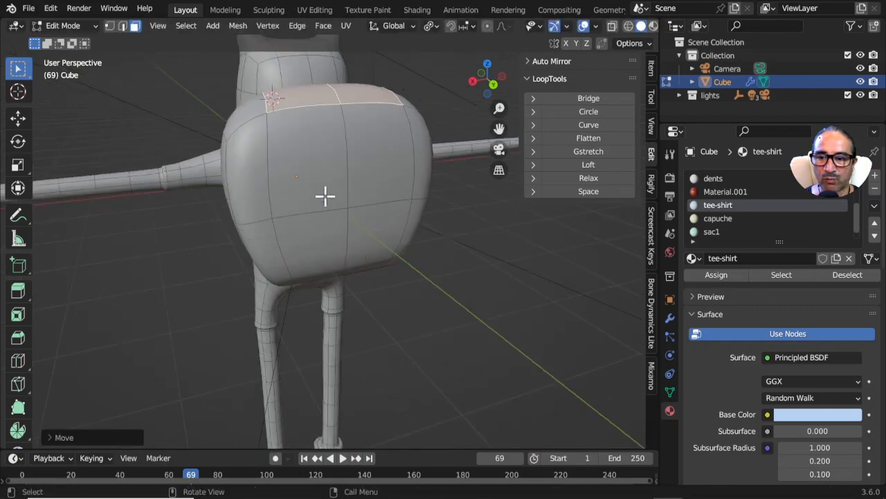
# Inset the backpack's upper side face by about 0.05 m and its lower side face by about 0.15 m
pyautogui.moveTo(325, 196); pyautogui.dragTo(465, 249, button='middle')
pyautogui.keyDown('shift'); pyautogui.click(385, 192); pyautogui.keyUp('shift')
pyautogui.hotkey('ctrl', 'z')
pyautogui.press('i')
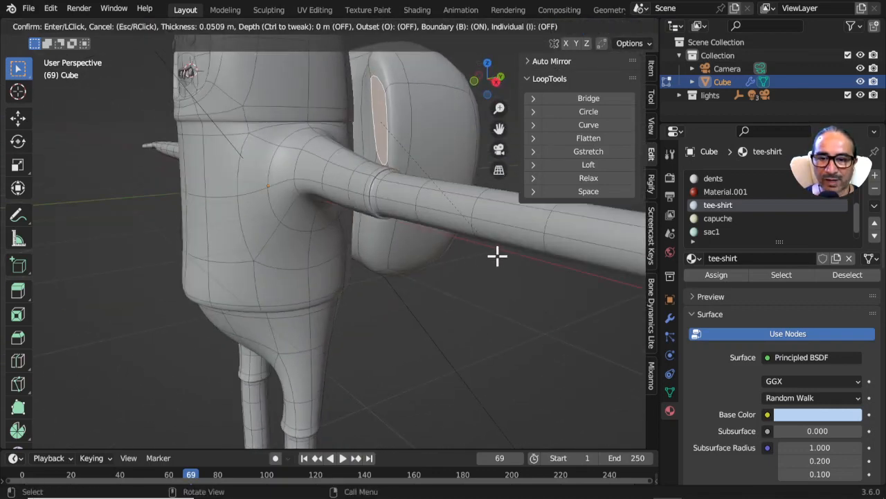
pyautogui.click(495, 257)
pyautogui.click(372, 249)
pyautogui.press('i')
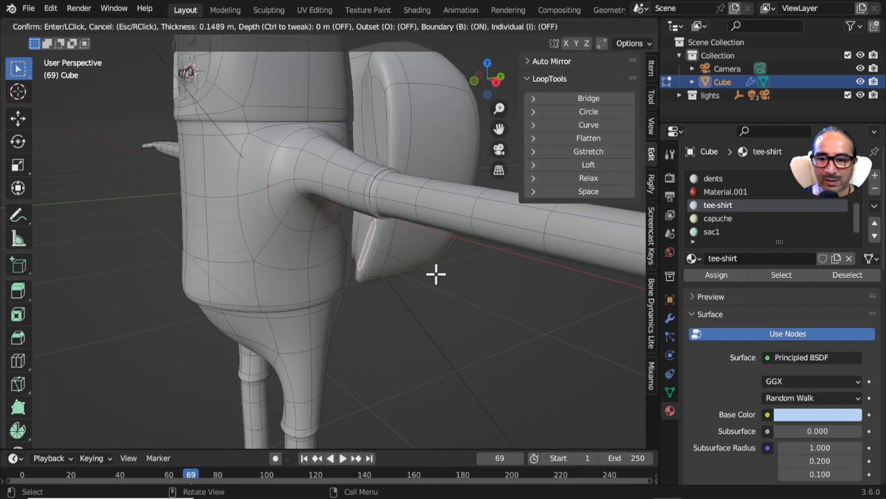
pyautogui.click(435, 270)
pyautogui.moveTo(435, 271); pyautogui.dragTo(478, 259, button='middle')
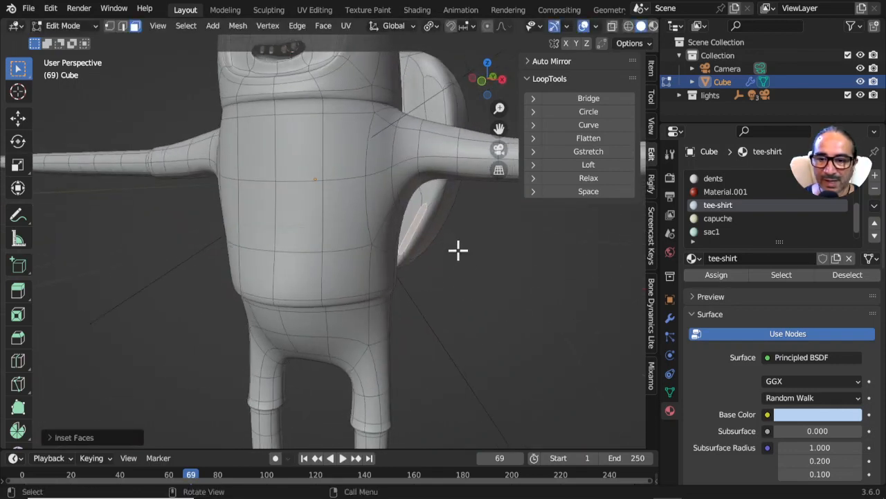
# Scale the upper inset face of the backpack down along the Z axis
pyautogui.moveTo(470, 159); pyautogui.dragTo(448, 219, button='middle')
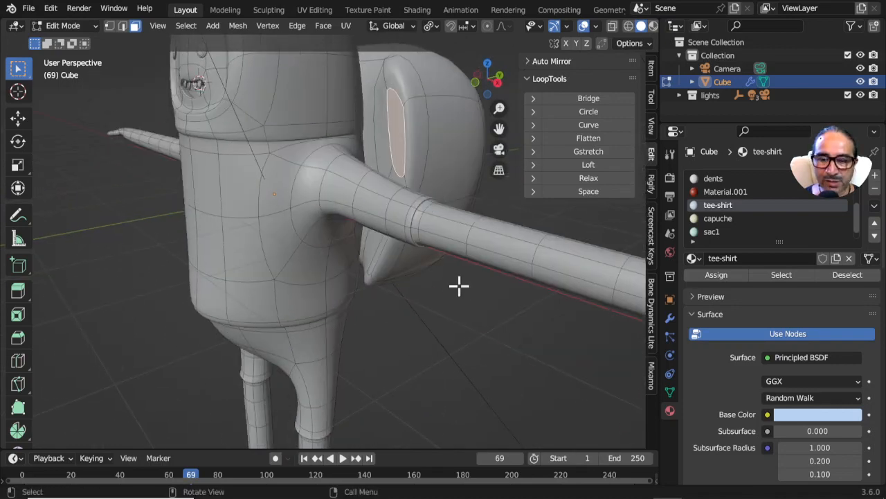
pyautogui.press('s')
pyautogui.press('z')
pyautogui.click(421, 166)
pyautogui.moveTo(421, 166); pyautogui.dragTo(409, 143, button='middle')
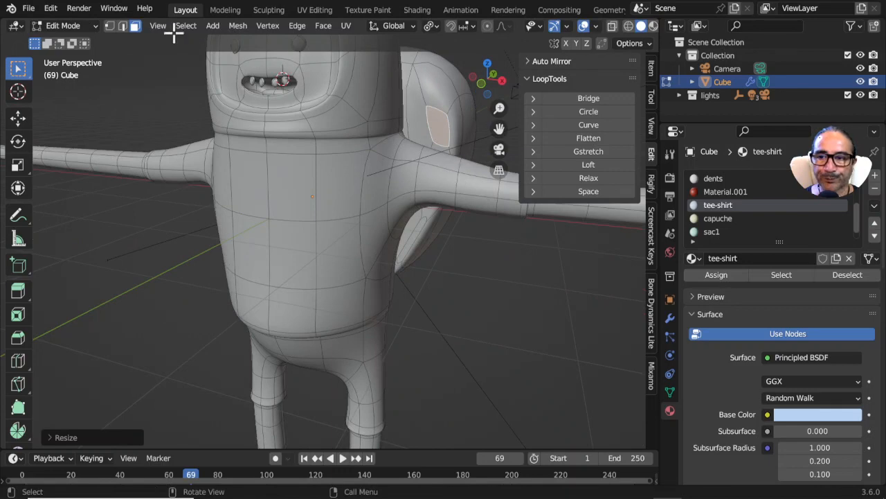
# Switch to vertex selection and reposition a corner vertex of the backpack's upper inset face
pyautogui.click(110, 27)
pyautogui.moveTo(459, 143); pyautogui.dragTo(462, 159, button='middle')
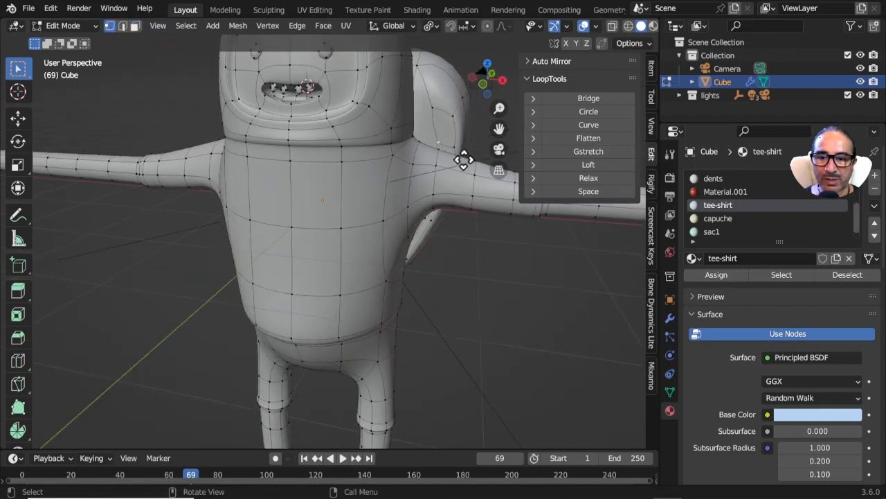
pyautogui.press('g')
pyautogui.click(451, 158)
# Reposition corner vertices of the inset face on the backpack's lower front side to even out its outline
pyautogui.moveTo(428, 274); pyautogui.dragTo(443, 161, button='middle')
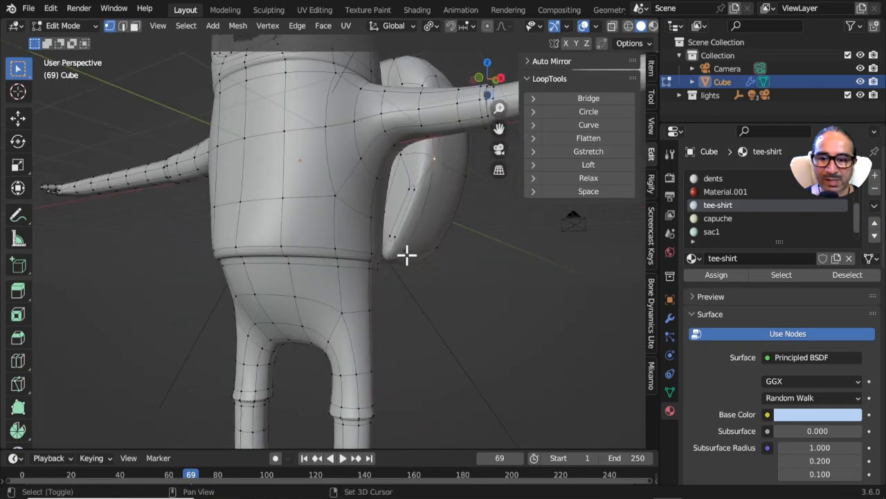
pyautogui.moveTo(406, 254); pyautogui.dragTo(445, 261, button='middle')
pyautogui.press('g')
pyautogui.click(475, 269)
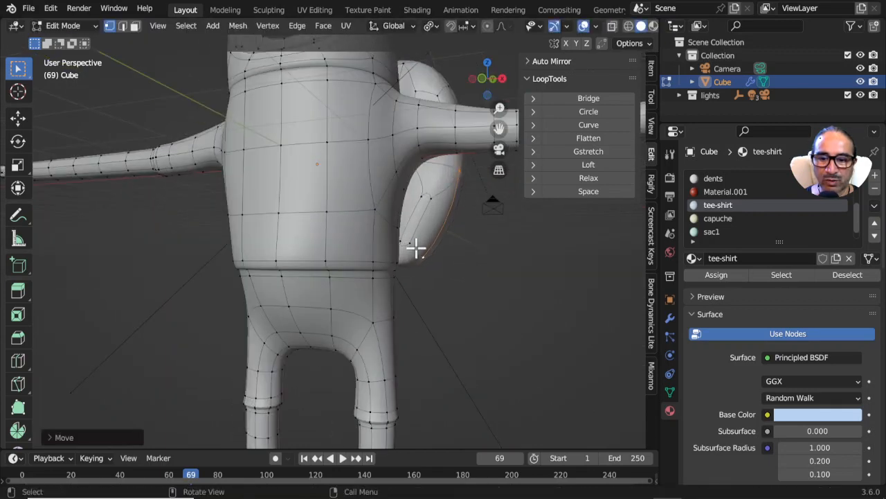
pyautogui.keyDown('shift'); pyautogui.click(410, 244); pyautogui.keyUp('shift')
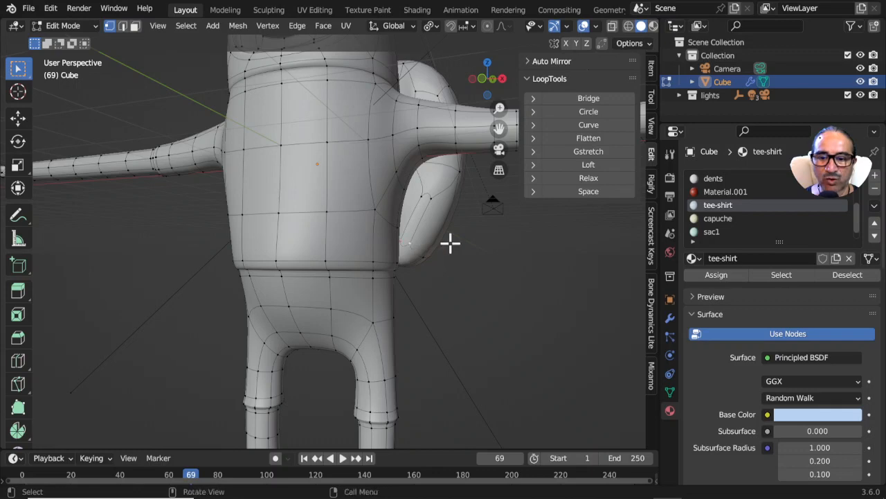
pyautogui.press('g')
pyautogui.click(465, 209)
pyautogui.keyDown('shift'); pyautogui.click(437, 189); pyautogui.keyUp('shift')
pyautogui.press('g')
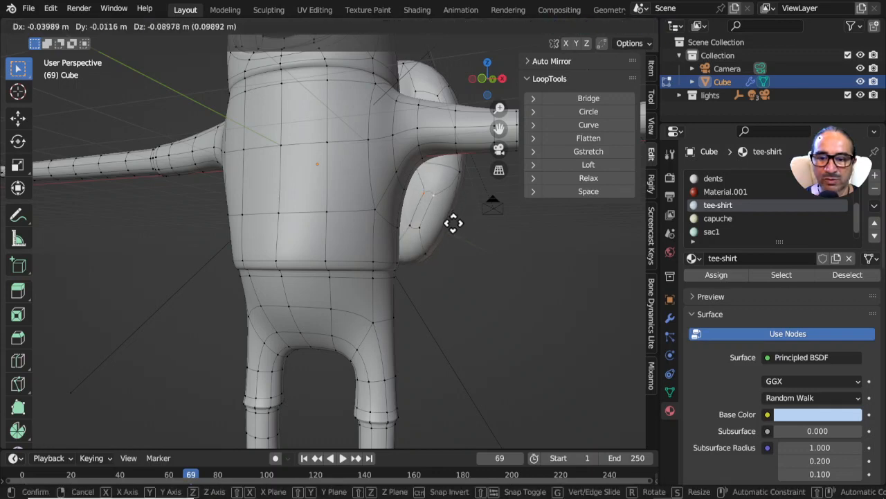
pyautogui.click(450, 239)
# Adjust further vertices of the backpack's lower inset face to open it into a rounder shape
pyautogui.moveTo(450, 240); pyautogui.dragTo(435, 218, button='middle')
pyautogui.click(381, 246)
pyautogui.press('g')
pyautogui.click(424, 225)
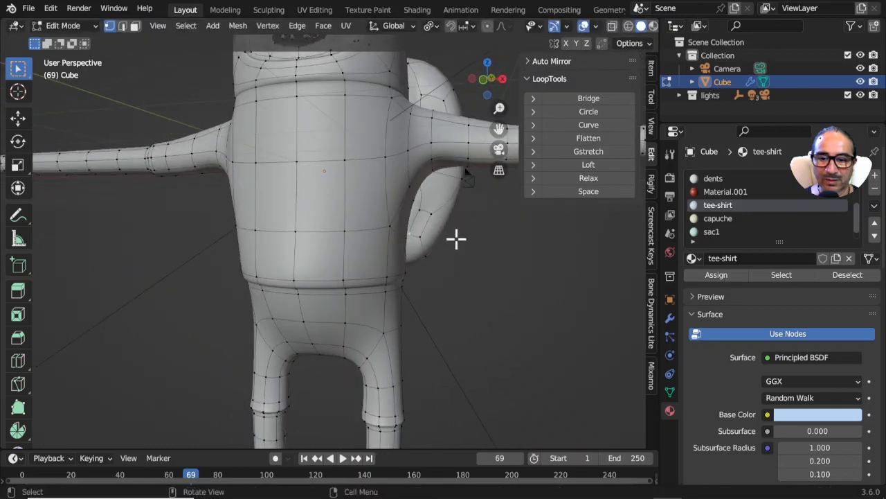
pyautogui.press('g')
pyautogui.click(443, 228)
pyautogui.press('g')
pyautogui.click(437, 210)
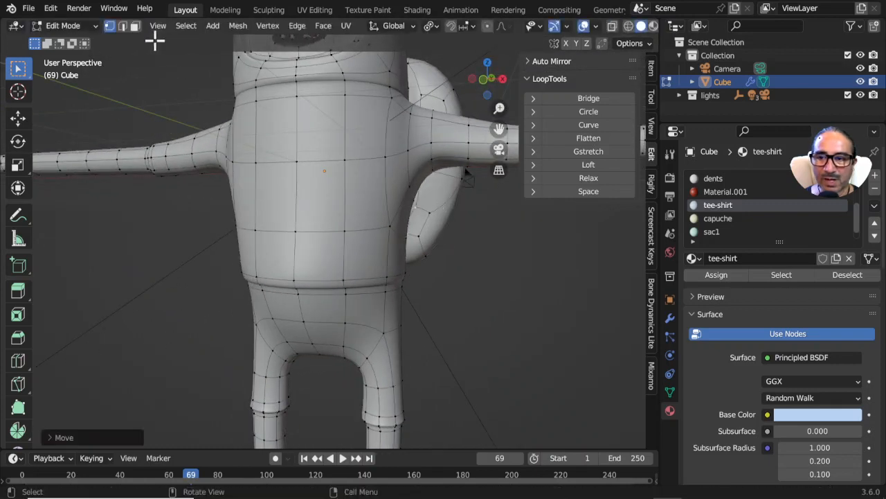
# Switch to face selection and extrude the backpack's two inset faces into short strap stubs
pyautogui.click(123, 25)
pyautogui.moveTo(473, 156); pyautogui.dragTo(437, 131, button='middle')
pyautogui.moveTo(390, 233); pyautogui.dragTo(380, 253, button='middle')
pyautogui.press('e')
pyautogui.click(420, 202)
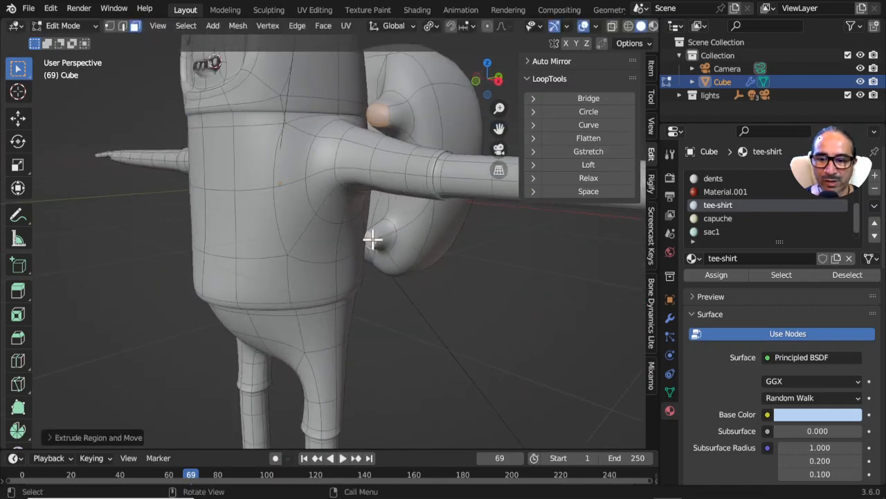
# Grow the selection around the lower strap stub's end, scale it up about 1.74 times and reposition it
pyautogui.click(372, 238)
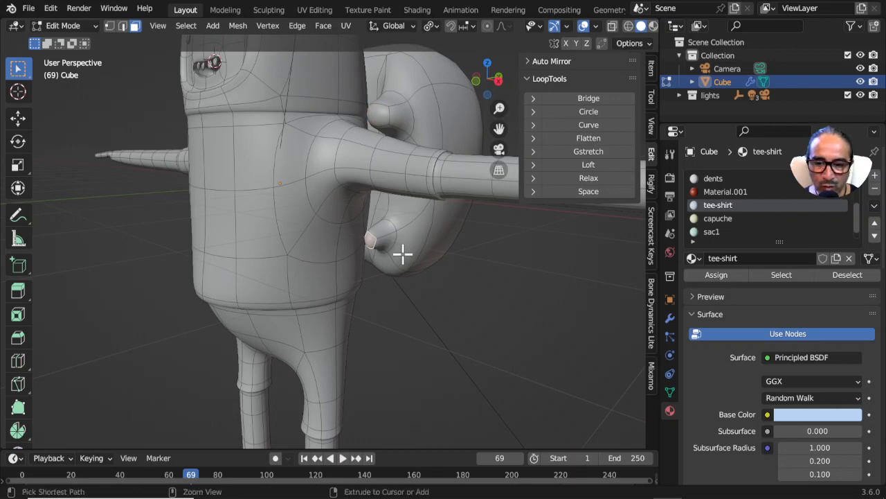
pyautogui.press('ctrl+KP_Add')
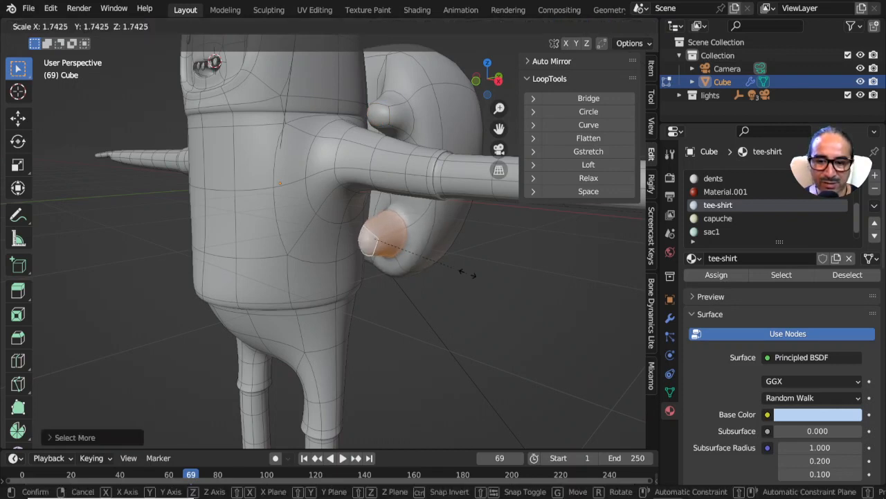
pyautogui.click(464, 275)
pyautogui.moveTo(463, 275); pyautogui.dragTo(452, 221, button='middle')
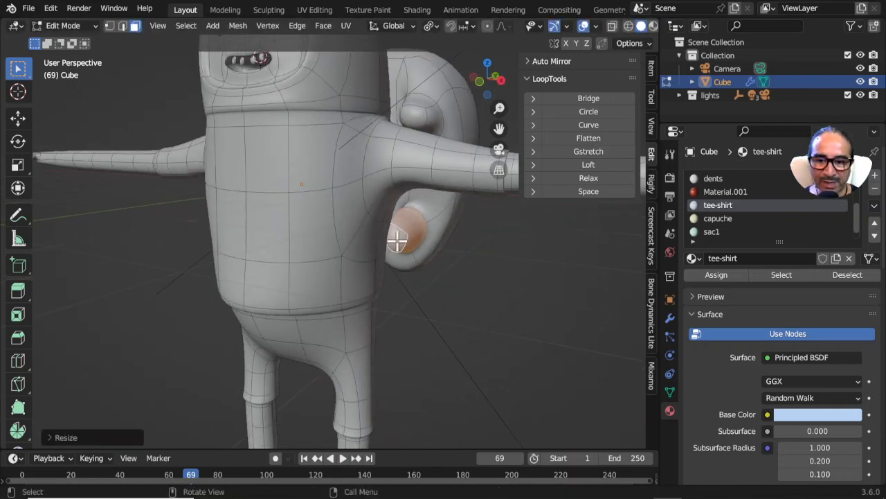
pyautogui.moveTo(398, 239); pyautogui.dragTo(425, 251, button='middle')
pyautogui.press('g')
pyautogui.click(477, 248)
# Add the upper stub's end face to the selection and extrude both strap stubs forward beside the torso
pyautogui.keyDown('shift'); pyautogui.click(375, 116); pyautogui.keyUp('shift')
pyautogui.moveTo(428, 200); pyautogui.dragTo(358, 205, button='middle')
pyautogui.press('e')
pyautogui.click(364, 226)
# In the right side view, extrude the upper strap's end in two segments curving down in front of the arm
pyautogui.click(348, 123)
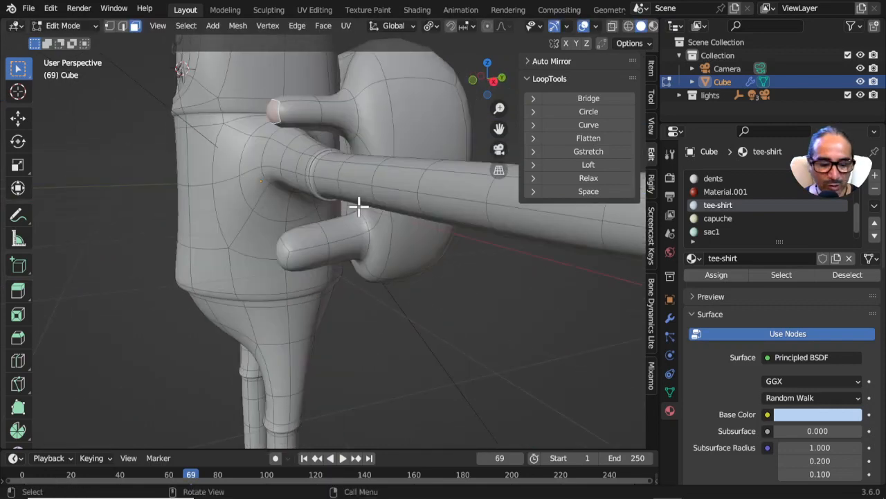
pyautogui.press('KP_3')
pyautogui.scroll(2, 335, 180)
pyautogui.scroll(-1, 322, 166)
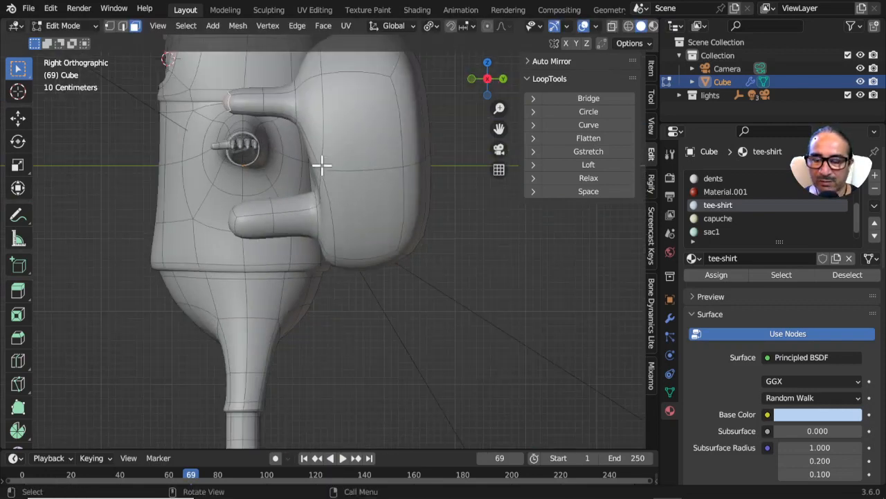
pyautogui.keyDown('shift'); pyautogui.moveTo(321, 164); pyautogui.dragTo(379, 190, button='middle'); pyautogui.keyUp('shift')
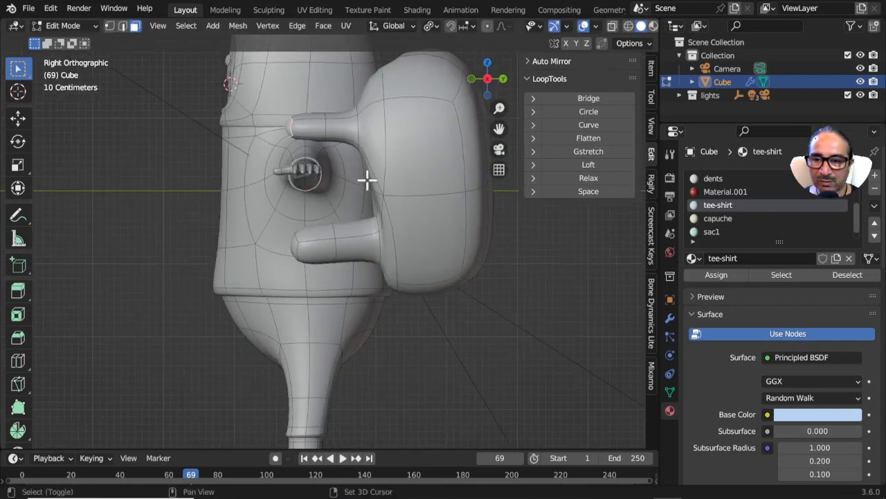
pyautogui.keyDown('ctrl'); pyautogui.rightClick(267, 164); pyautogui.keyUp('ctrl')
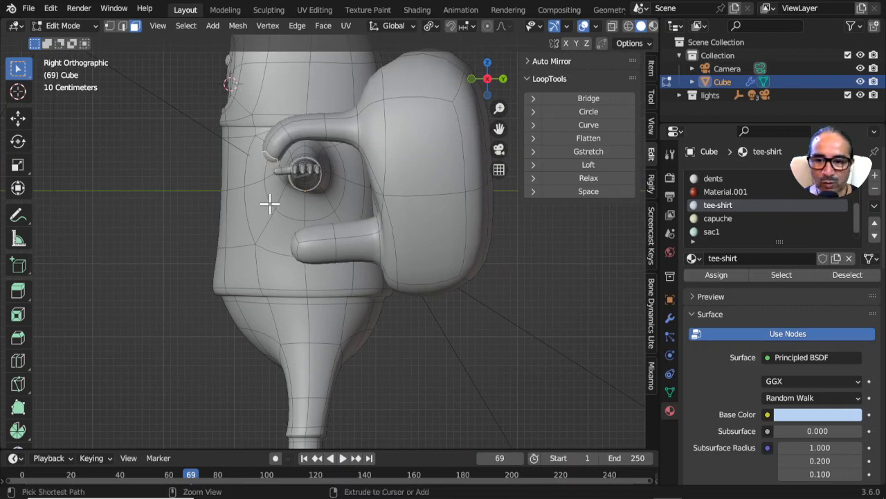
pyautogui.keyDown('ctrl'); pyautogui.rightClick(269, 202); pyautogui.keyUp('ctrl')
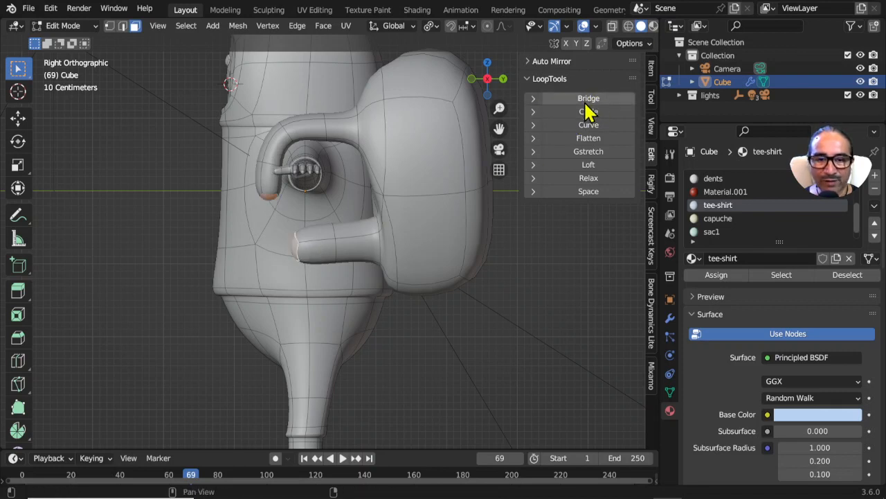
# Search the add-ons in Preferences for "loop" and check whether Mesh: LoopTools is enabled
pyautogui.click(547, 80)
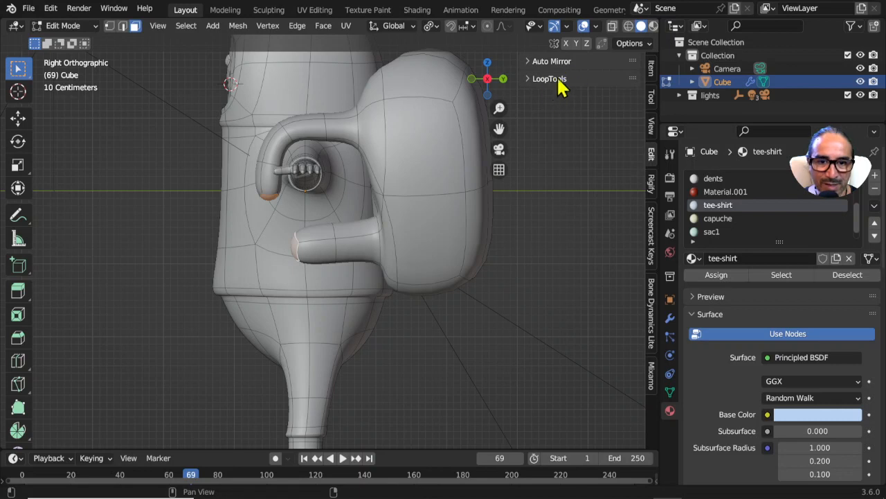
pyautogui.click(550, 79)
pyautogui.click(551, 79)
pyautogui.click(79, 8)
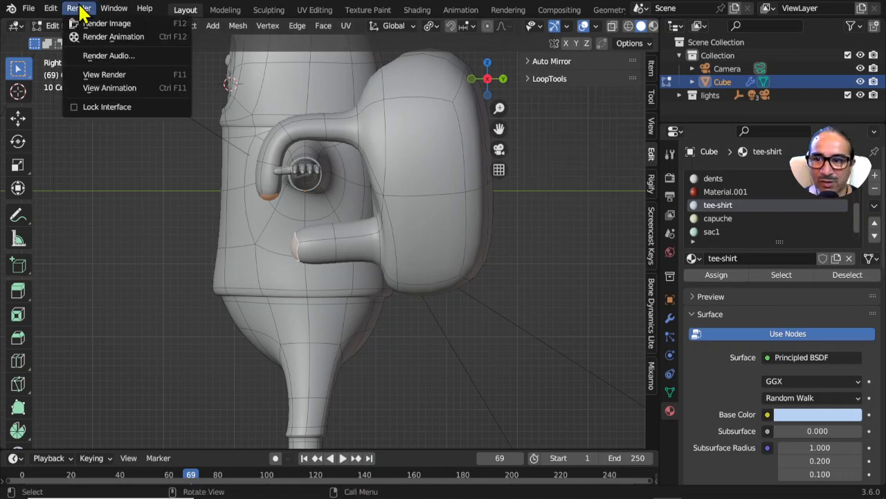
pyautogui.moveTo(56, 15)
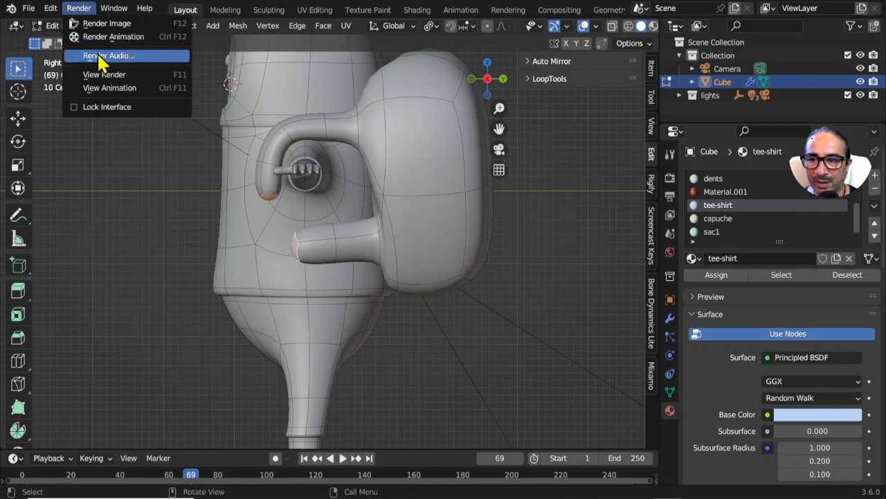
pyautogui.click(54, 10)
pyautogui.click(83, 197)
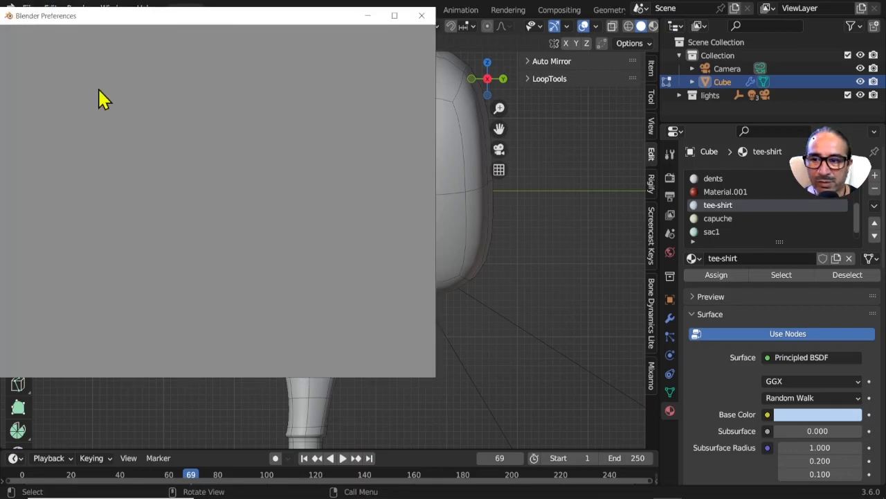
pyautogui.moveTo(229, 26); pyautogui.dragTo(254, 22)
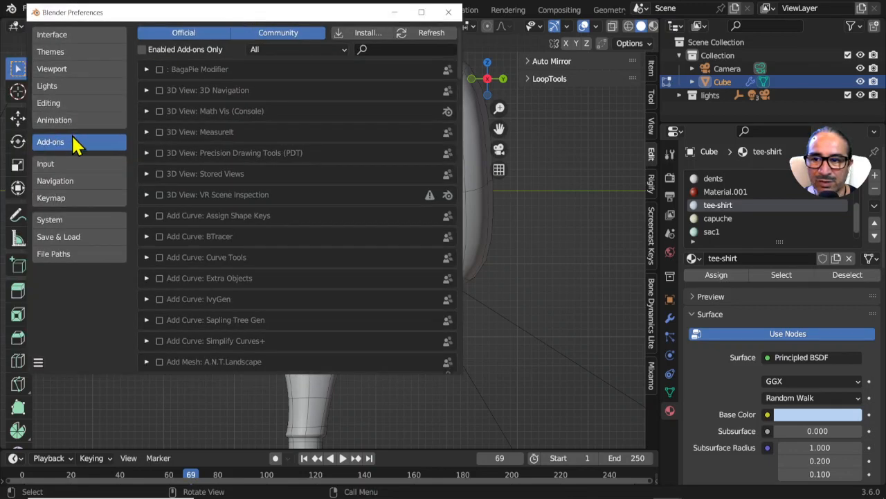
pyautogui.click(376, 49)
pyautogui.write('loop')
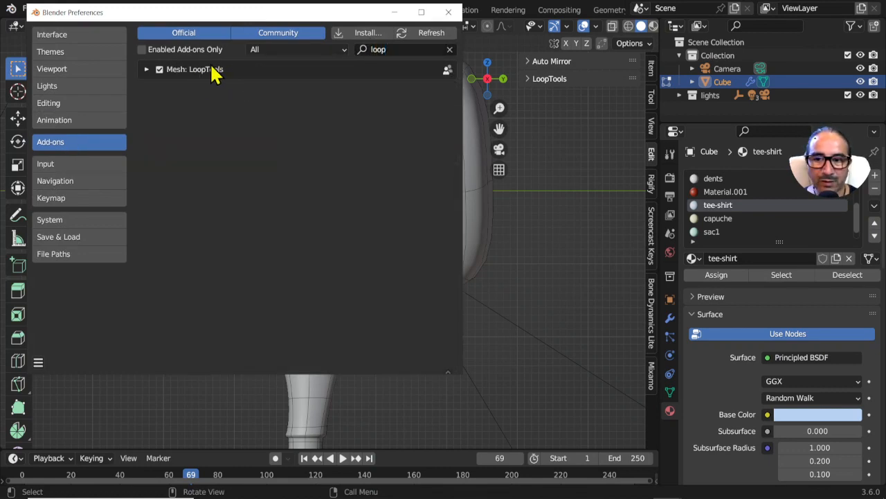
pyautogui.click(449, 13)
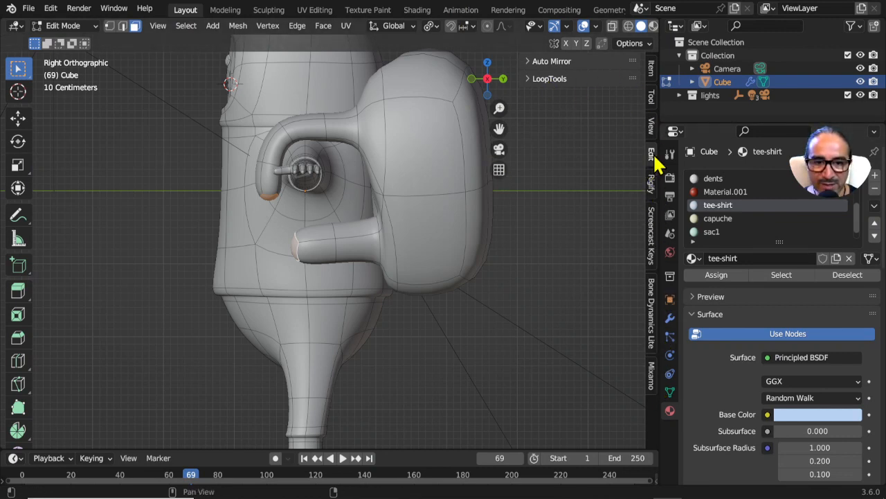
# Bridge the end faces of the upper and lower strap sections with LoopTools
pyautogui.click(551, 79)
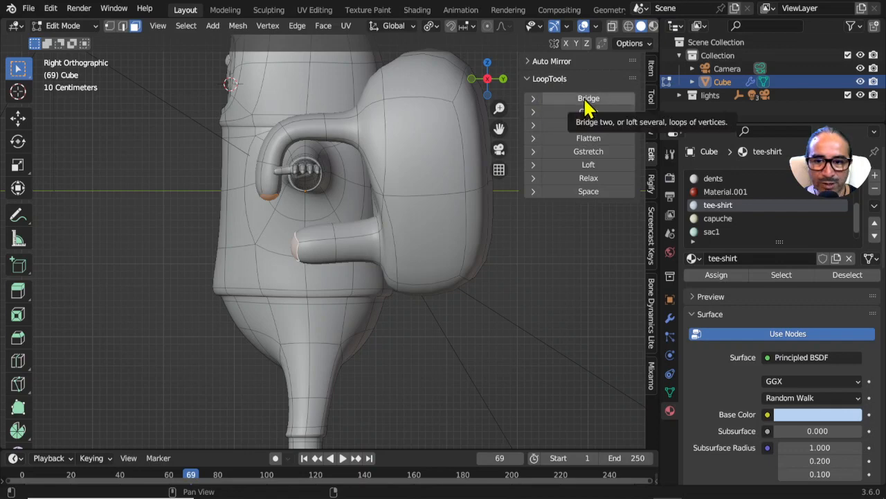
pyautogui.click(585, 100)
pyautogui.moveTo(313, 249)
pyautogui.mouseDown(button='middle')
pyautogui.moveTo(380, 233)
pyautogui.moveTo(297, 242)
pyautogui.mouseUp(button='middle')
# Raise the strap's lower face section by about 0.24 m and reposition the face loop at its front bend
pyautogui.click(299, 244)
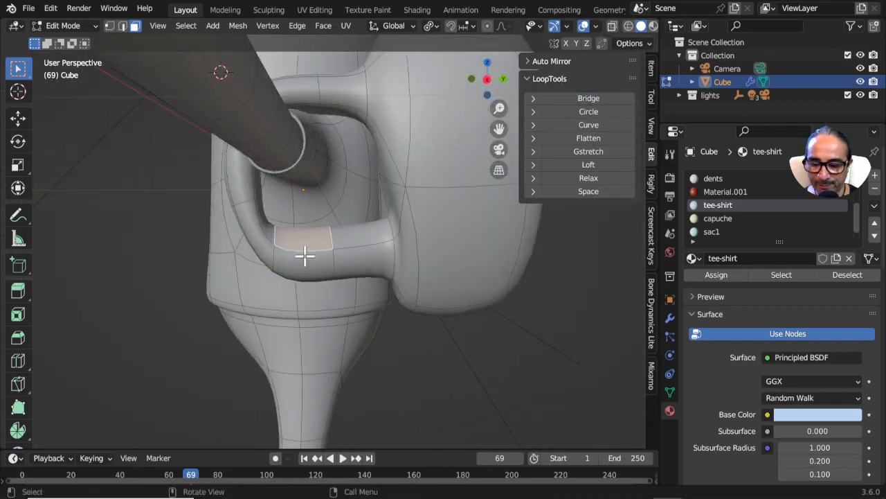
pyautogui.keyDown('shift'); pyautogui.click(305, 258); pyautogui.keyUp('shift')
pyautogui.press('g')
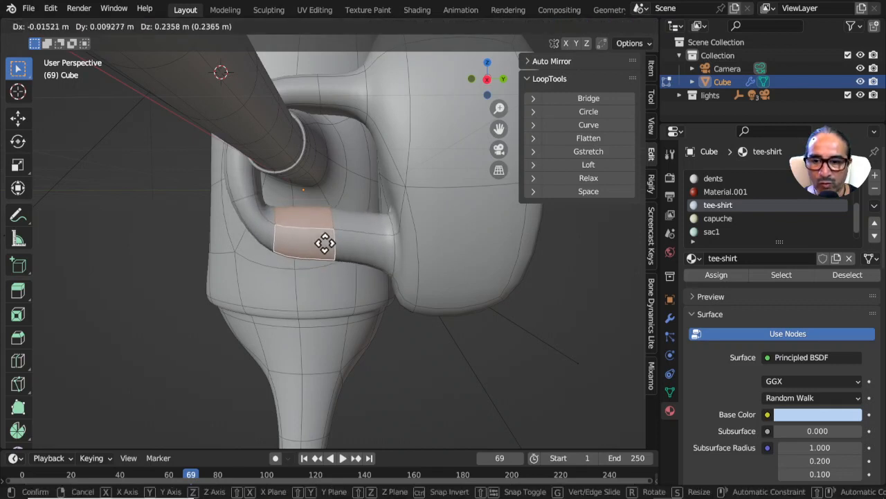
pyautogui.click(325, 244)
pyautogui.keyDown('alt'); pyautogui.click(264, 206); pyautogui.keyUp('alt')
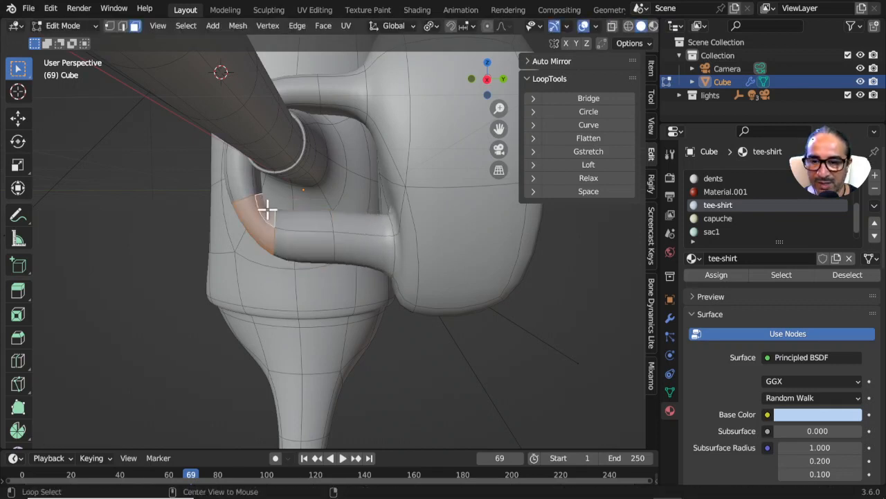
pyautogui.press('g')
pyautogui.click(286, 189)
# Return to Object Mode, clear the character's location and inspect the strap and backpack from the side and back
pyautogui.moveTo(287, 190); pyautogui.dragTo(312, 270, button='middle')
pyautogui.scroll(-3, 296, 216)
pyautogui.press('Tab')
pyautogui.hotkey('alt', 'g')
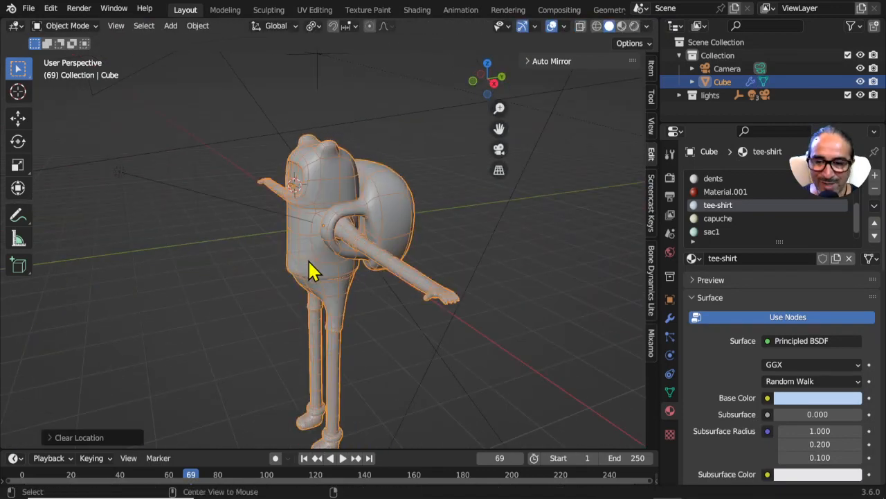
pyautogui.moveTo(411, 257); pyautogui.dragTo(390, 257, button='middle')
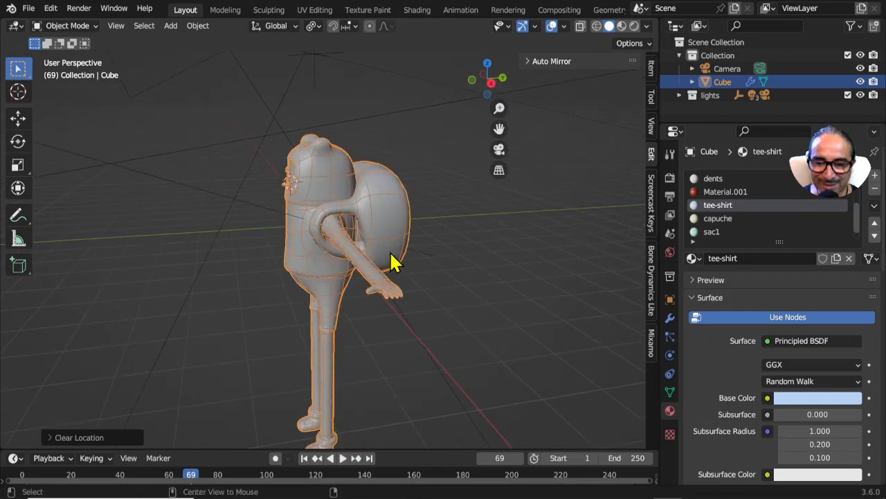
pyautogui.moveTo(443, 259); pyautogui.dragTo(431, 254, button='middle')
pyautogui.press('Tab')
pyautogui.press('Tab')
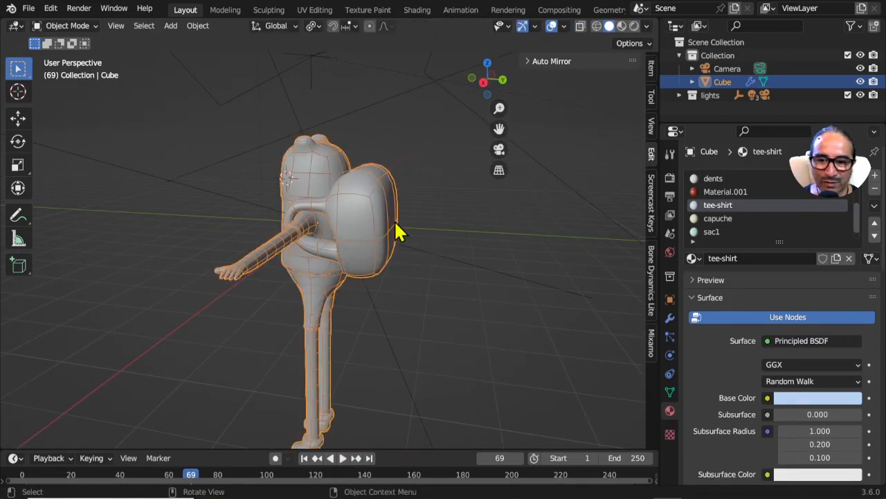
pyautogui.moveTo(395, 231); pyautogui.dragTo(276, 170, button='middle')
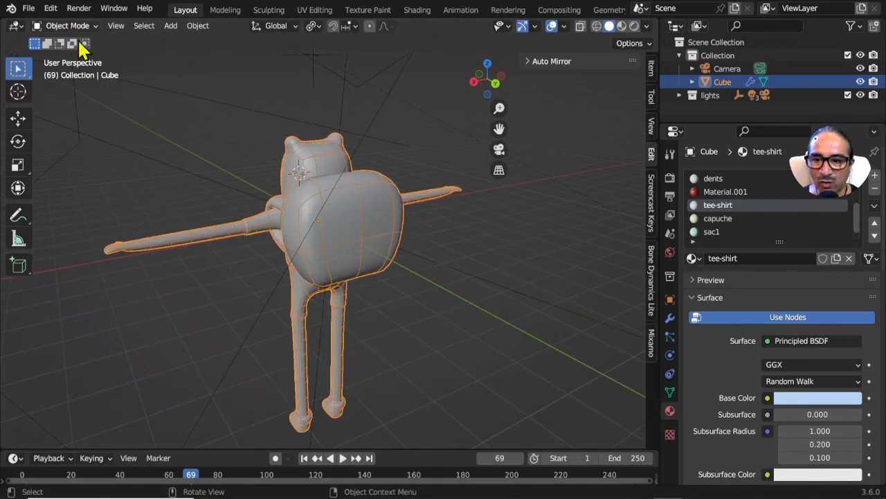
# In Edit Mode with edge selection, move the central vertical edges of the backpack's back outward by about 0.53 m
pyautogui.press('Tab')
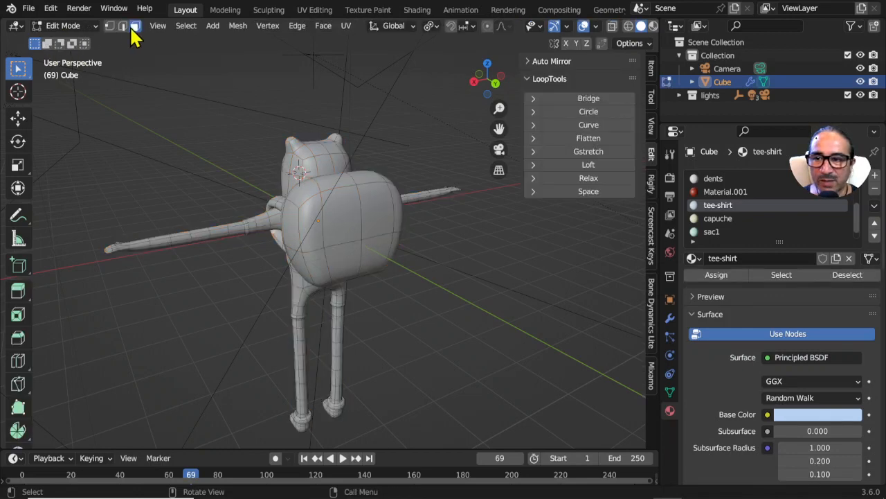
pyautogui.press('2')
pyautogui.moveTo(360, 253); pyautogui.dragTo(443, 281, button='middle')
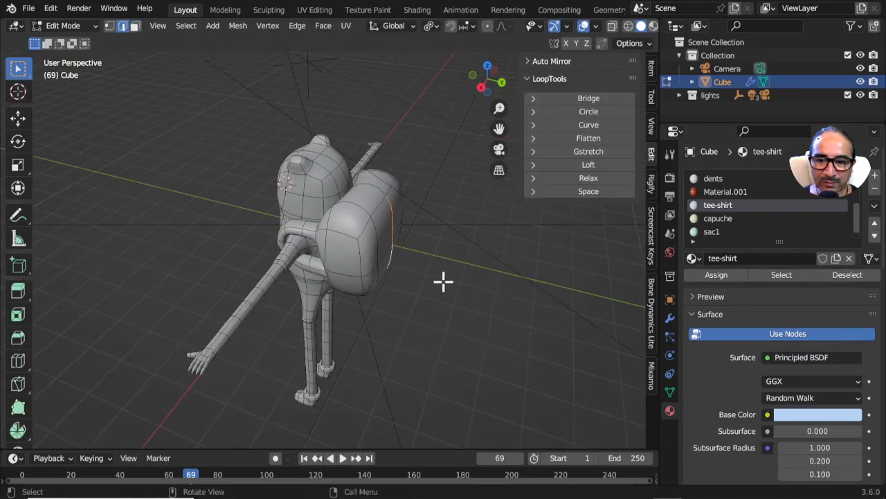
pyautogui.press('t')
pyautogui.press('g')
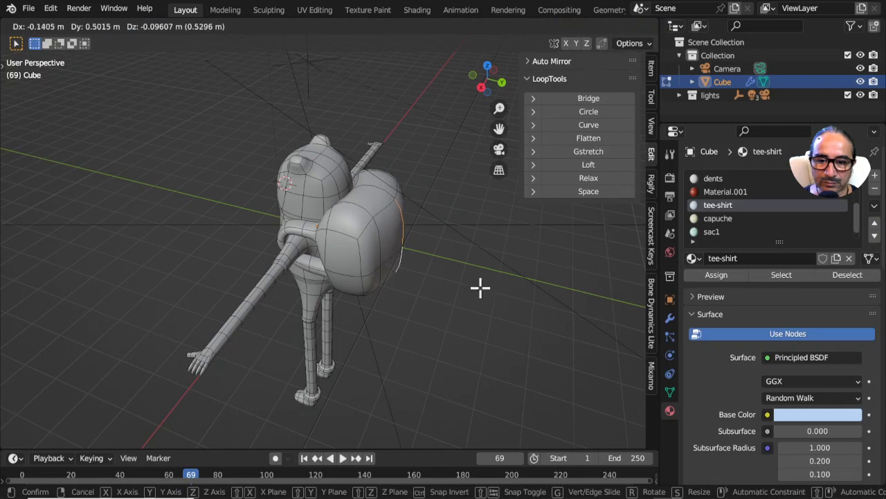
pyautogui.click(481, 288)
# Reposition the vertical edges flanking the centre line of the backpack's back to round it
pyautogui.click(384, 267)
pyautogui.moveTo(375, 254); pyautogui.dragTo(315, 226, button='middle')
pyautogui.press('g')
pyautogui.click(424, 286)
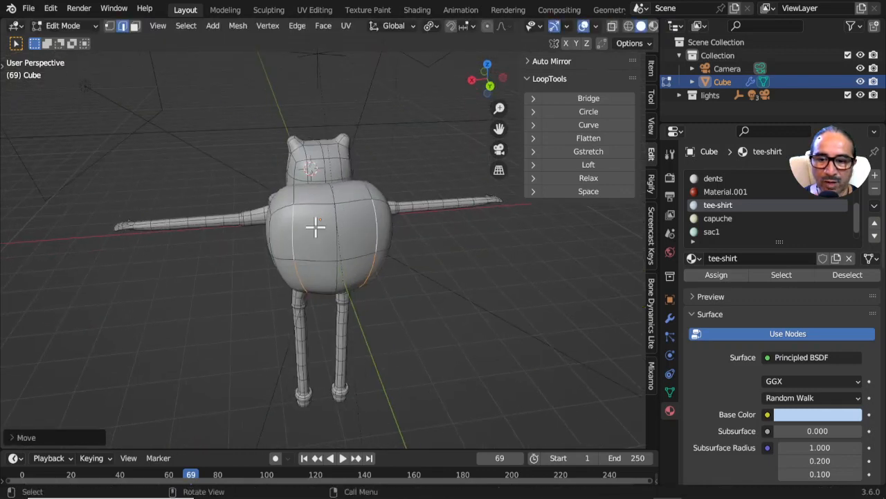
# Reposition the edges at the backpack's upper side corner and check the whole character from the front
pyautogui.click(285, 206)
pyautogui.keyDown('shift'); pyautogui.click(276, 206); pyautogui.keyUp('shift')
pyautogui.keyDown('shift'); pyautogui.click(288, 195); pyautogui.keyUp('shift')
pyautogui.moveTo(294, 197); pyautogui.dragTo(323, 202, button='middle')
pyautogui.press('g')
pyautogui.click(328, 199)
pyautogui.moveTo(312, 240); pyautogui.dragTo(489, 279, button='middle')
pyautogui.press('Tab')
pyautogui.press('Tab')
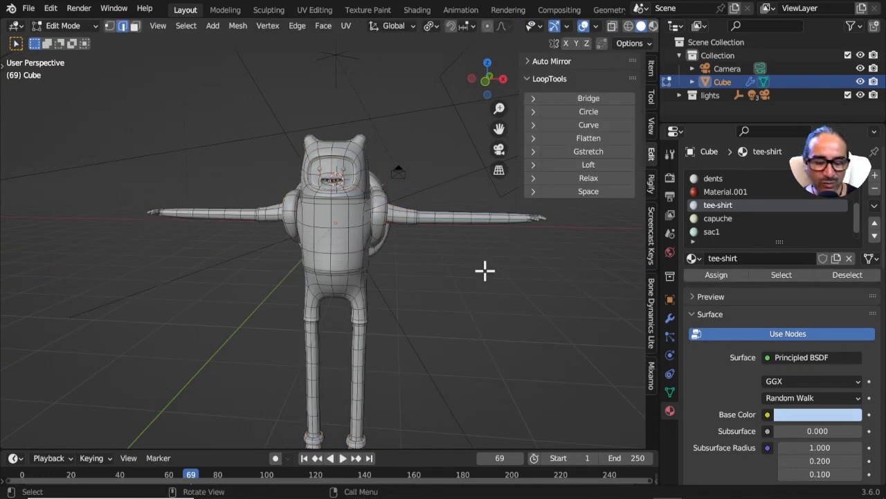
# In Object Mode with a front view, scale the whole character down uniformly to about 0.272
pyautogui.press('KP_1')
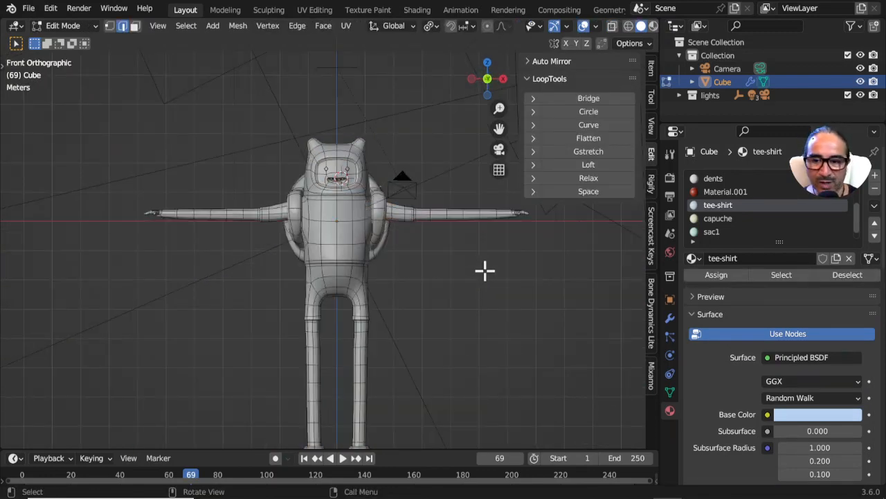
pyautogui.scroll(-1, 450, 276)
pyautogui.keyDown('shift'); pyautogui.moveTo(445, 279); pyautogui.dragTo(508, 278, button='middle'); pyautogui.keyUp('shift')
pyautogui.press('Tab')
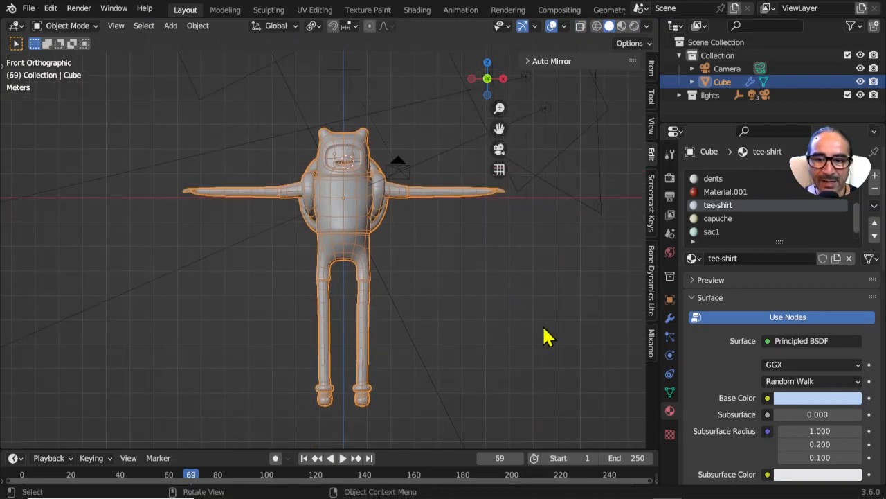
pyautogui.press('s')
pyautogui.click(382, 259)
pyautogui.scroll(1, 392, 266)
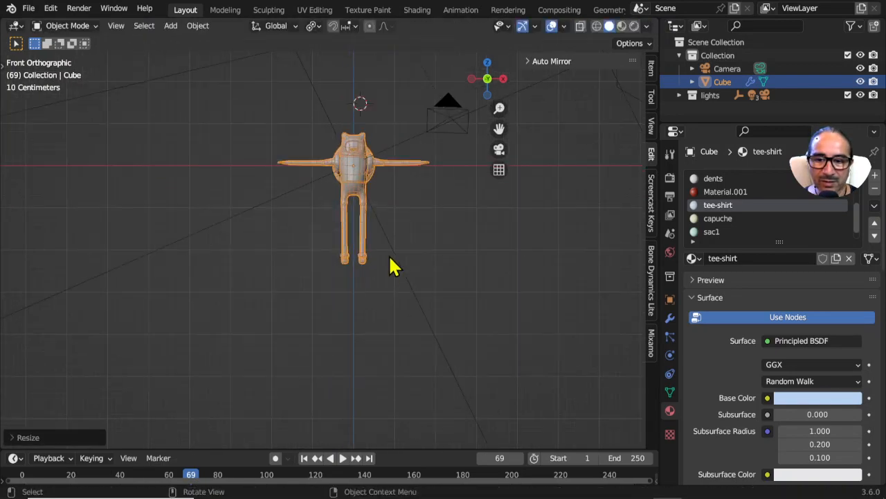
# Raise the character along Z to about 2.275 m so its feet stand on the ground line, and display its transform values
pyautogui.press('g')
pyautogui.press('z')
pyautogui.click(392, 171)
pyautogui.keyDown('shift'); pyautogui.moveTo(392, 171); pyautogui.dragTo(362, 283, button='middle'); pyautogui.keyUp('shift')
pyautogui.scroll(2, 362, 283)
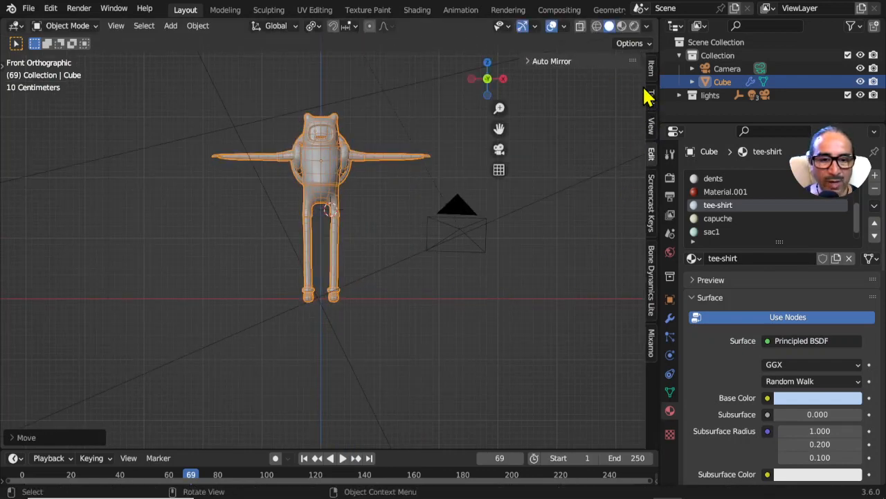
pyautogui.click(652, 69)
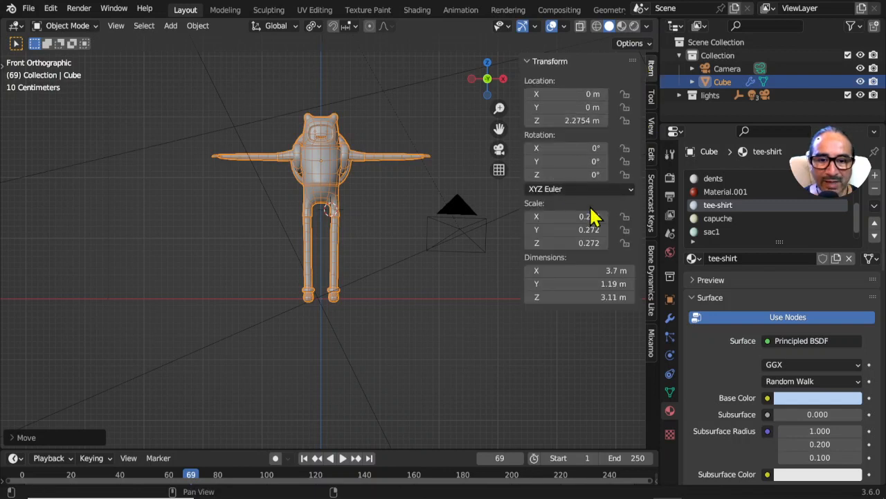
pyautogui.press('Tab')
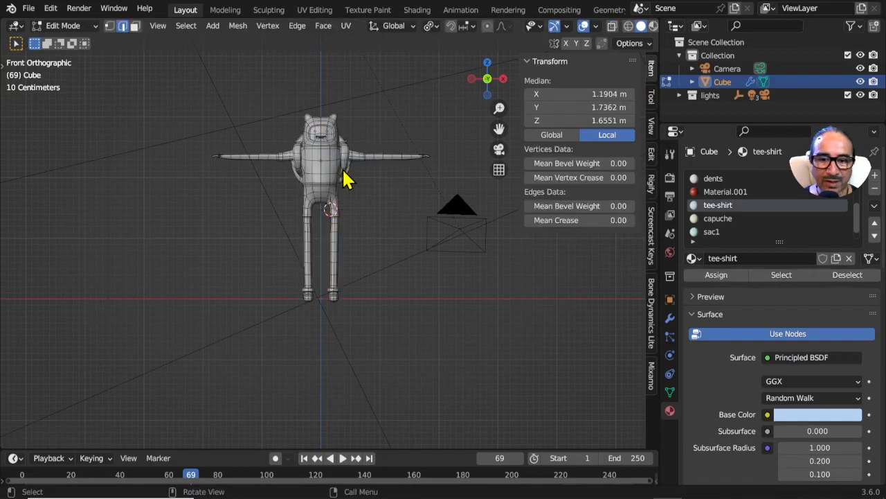
pyautogui.press('Tab')
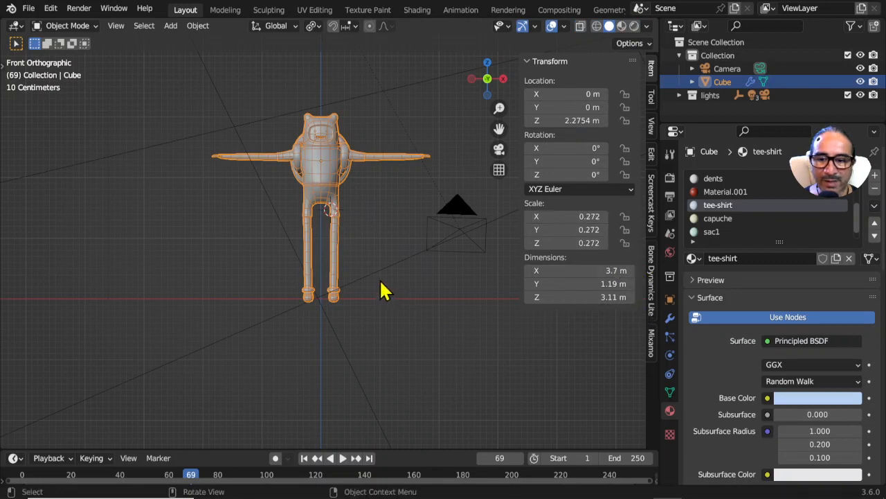
# Scale the character down to about 0.169 and lower it along Z to about 1.42 m so its feet rest on the ground
pyautogui.press('s')
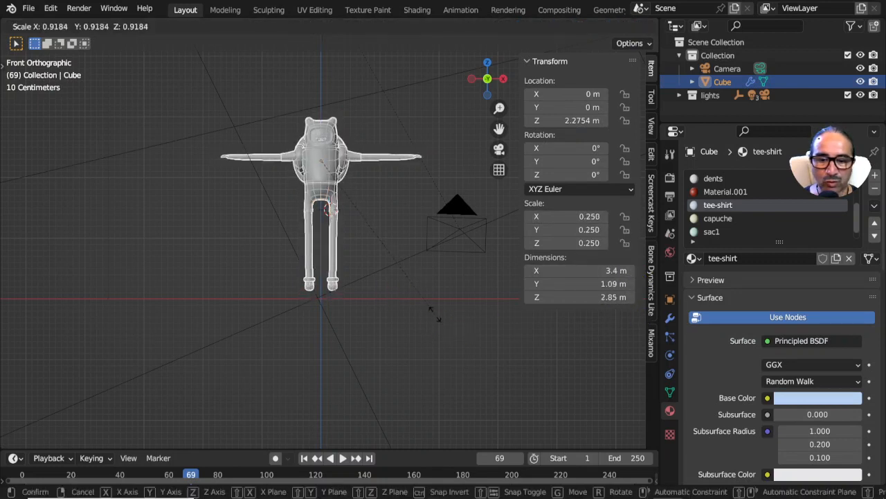
pyautogui.click(387, 270)
pyautogui.press('g')
pyautogui.press('z')
pyautogui.click(394, 325)
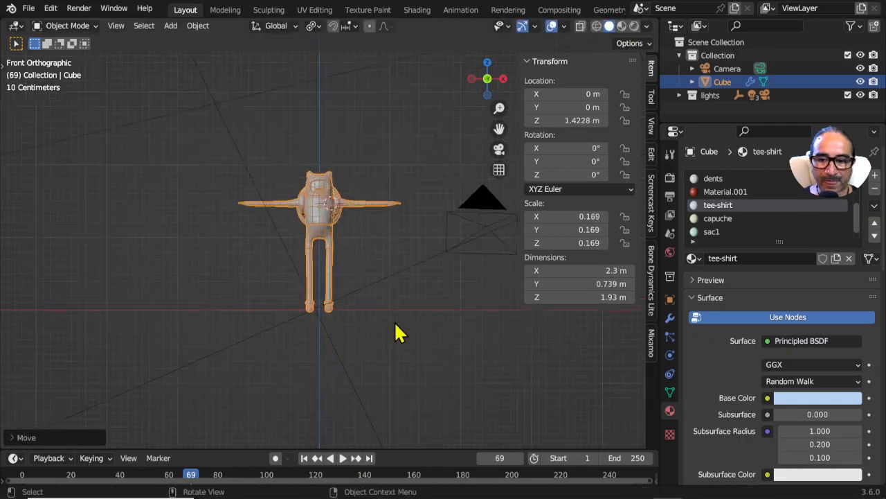
pyautogui.scroll(5, 396, 331)
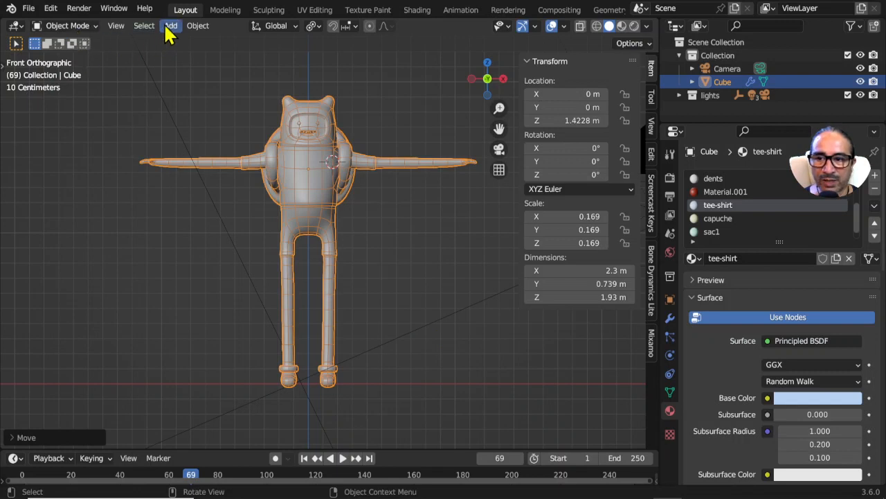
# Turn off the wireframe and viewer node overlays in the viewport
pyautogui.click(564, 26)
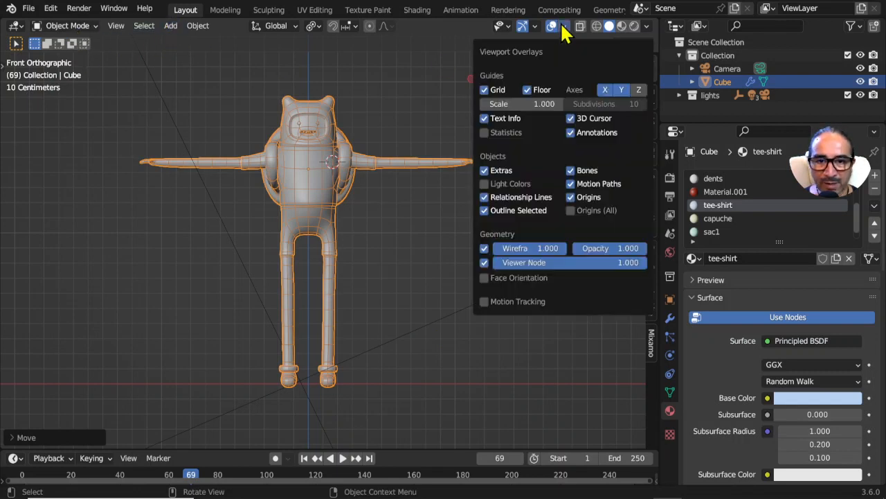
pyautogui.click(484, 248)
pyautogui.click(484, 263)
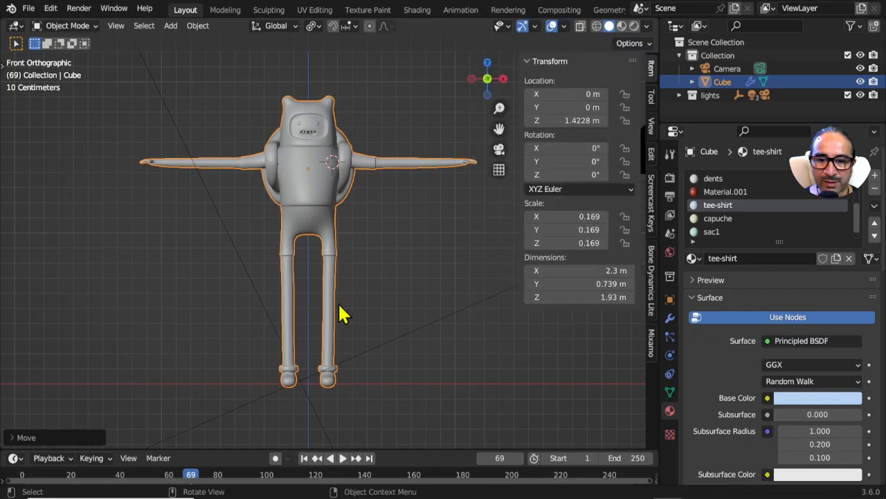
# Add a Human (Meta-Rig) armature and clear its location so it stands at the world origin inside the character
pyautogui.click(171, 31)
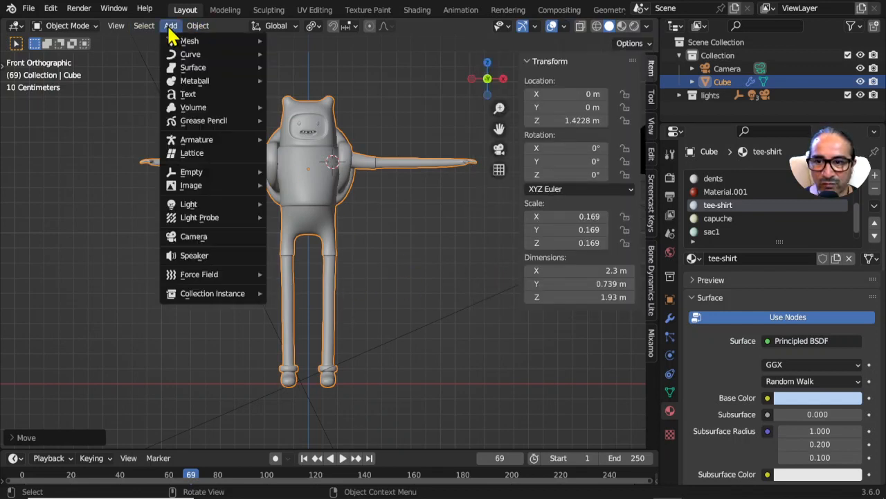
pyautogui.moveTo(208, 141)
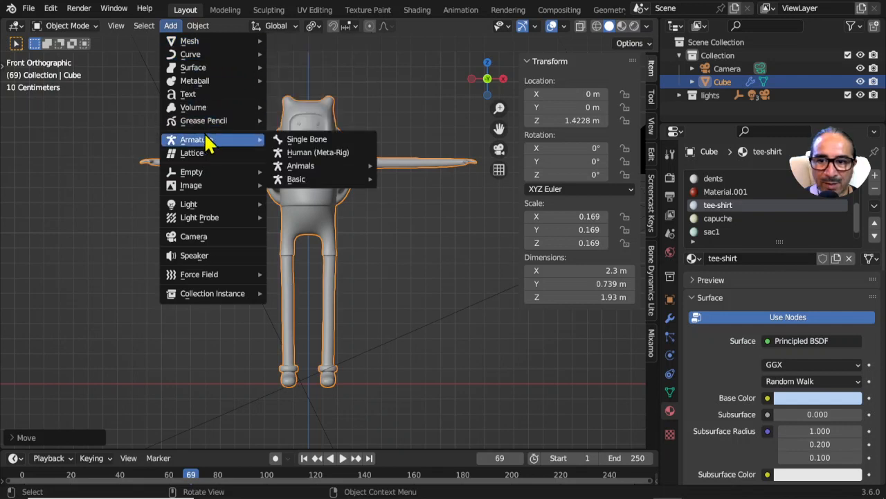
pyautogui.click(346, 161)
pyautogui.scroll(-3, 388, 168)
pyautogui.press('g')
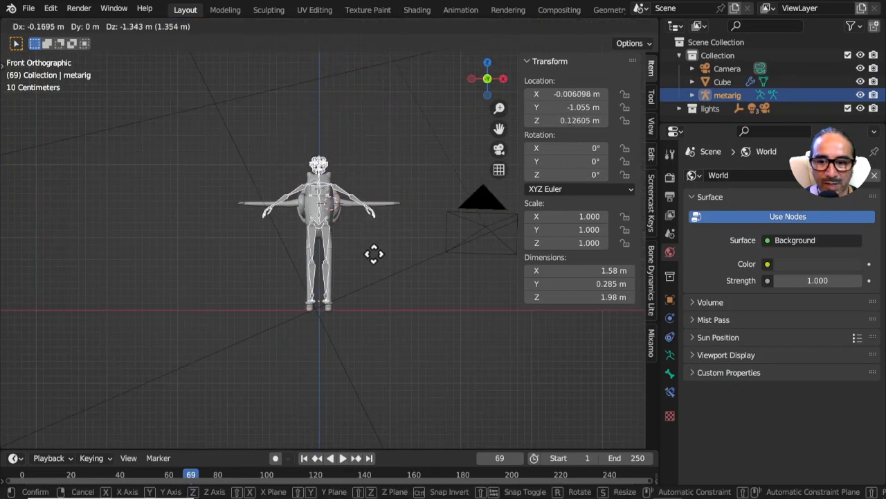
pyautogui.click(376, 259)
pyautogui.scroll(3, 380, 293)
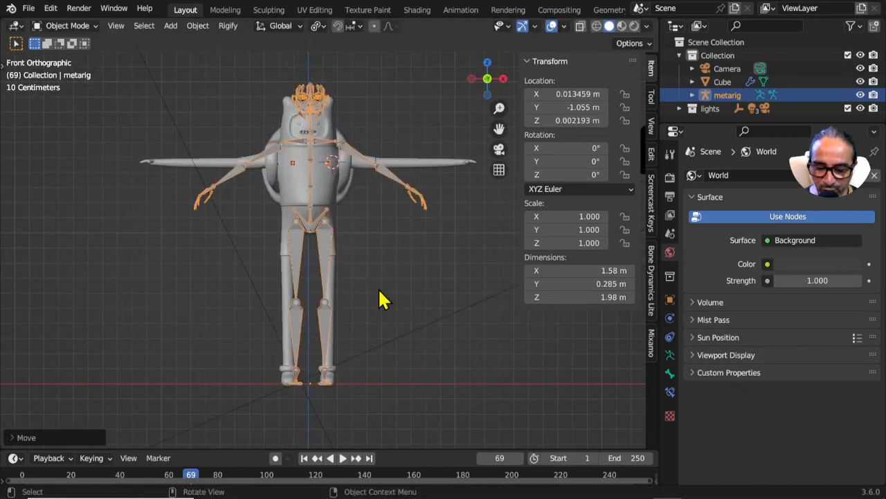
pyautogui.hotkey('alt', 'g')
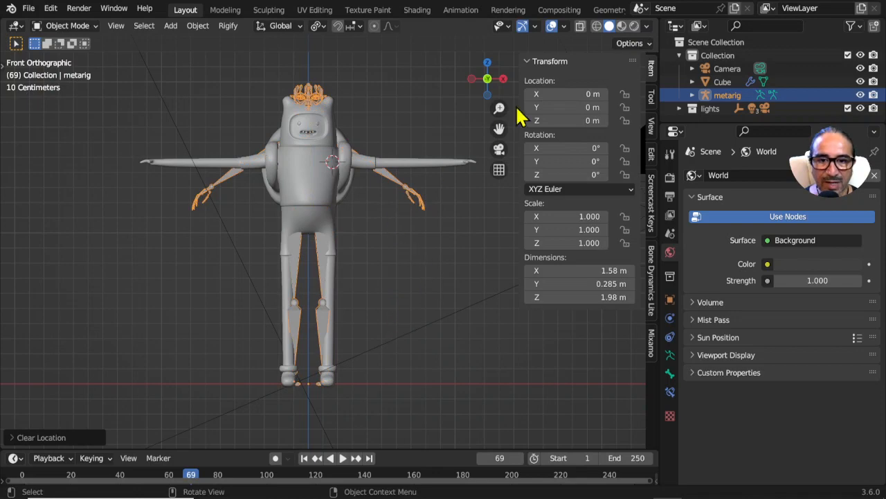
# Enable X-ray display, maximise the 3D viewport and compare the metarig with the character from the front and right side
pyautogui.click(581, 29)
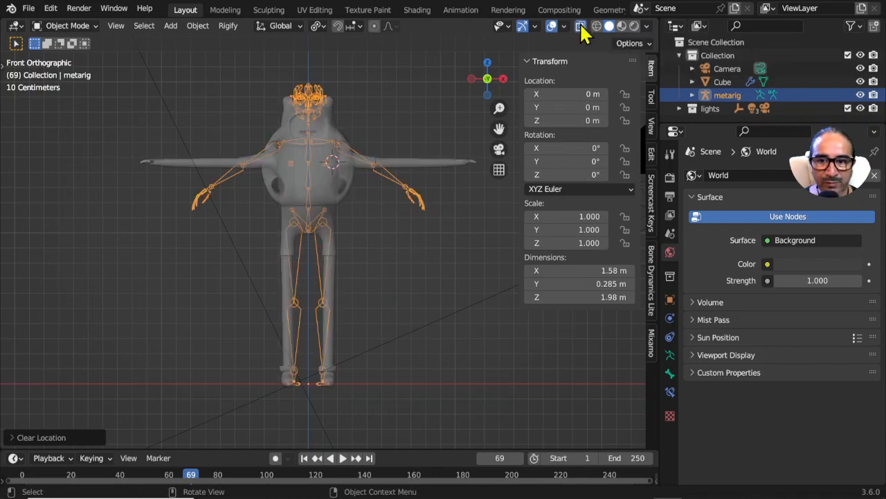
pyautogui.hotkey('ctrl', 'space')
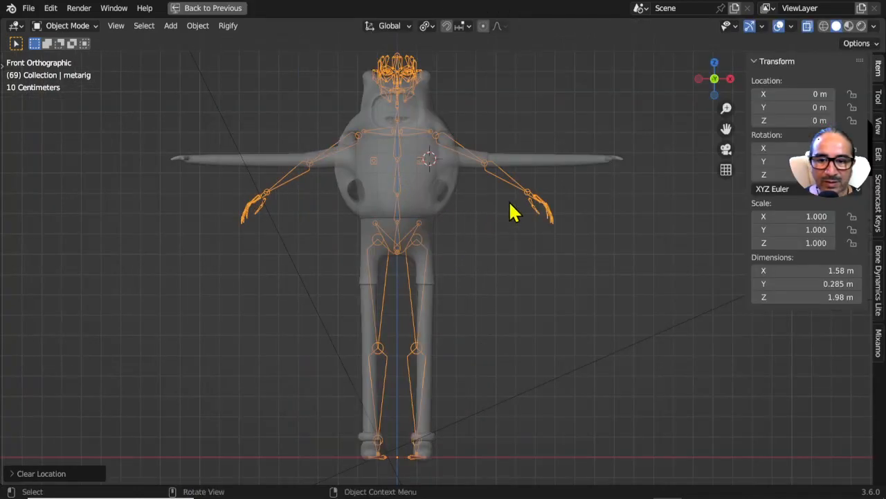
pyautogui.keyDown('shift'); pyautogui.moveTo(516, 173); pyautogui.dragTo(524, 277, button='middle'); pyautogui.keyUp('shift')
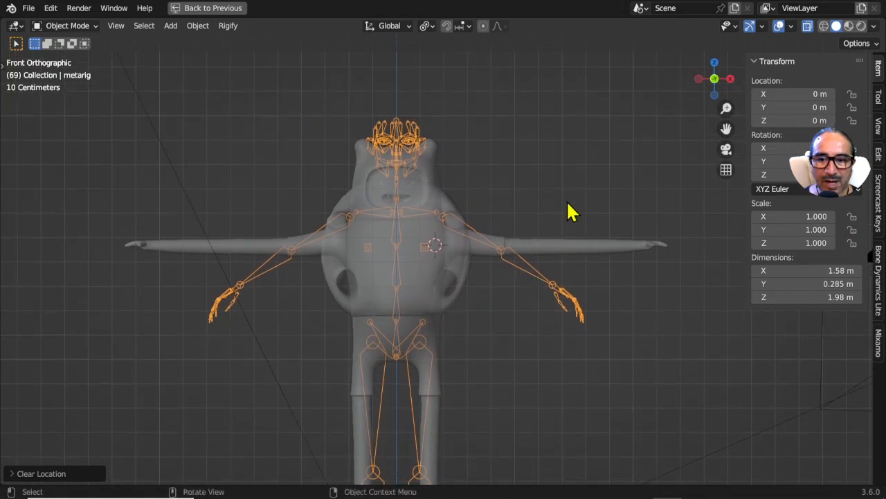
pyautogui.press('KP_3')
pyautogui.scroll(3, 405, 192)
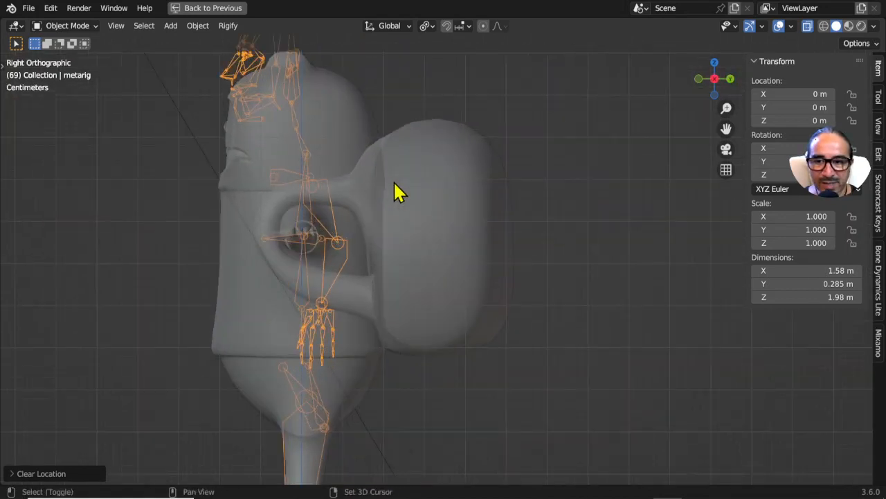
pyautogui.keyDown('shift'); pyautogui.moveTo(394, 183); pyautogui.dragTo(594, 336, button='middle'); pyautogui.keyUp('shift')
# Isolate the metarig in local view and put it in Edit Mode
pyautogui.moveTo(368, 102); pyautogui.dragTo(480, 292)
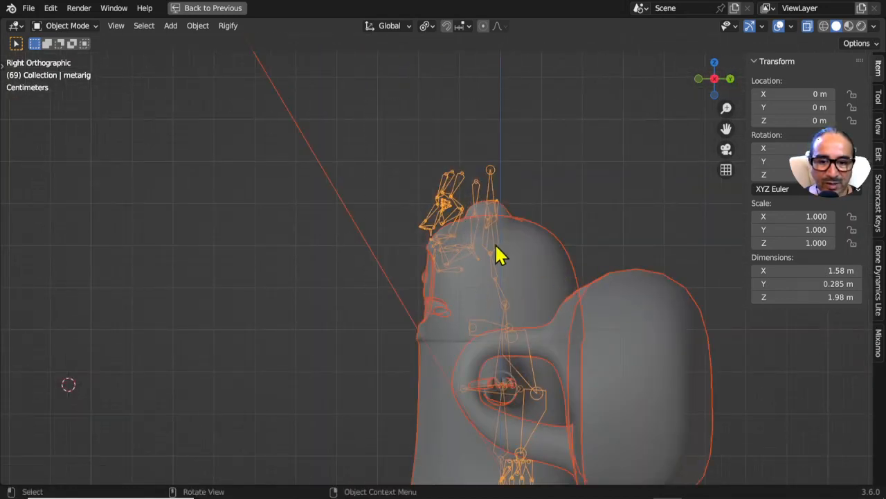
pyautogui.click(449, 189)
pyautogui.press('KP_Divide')
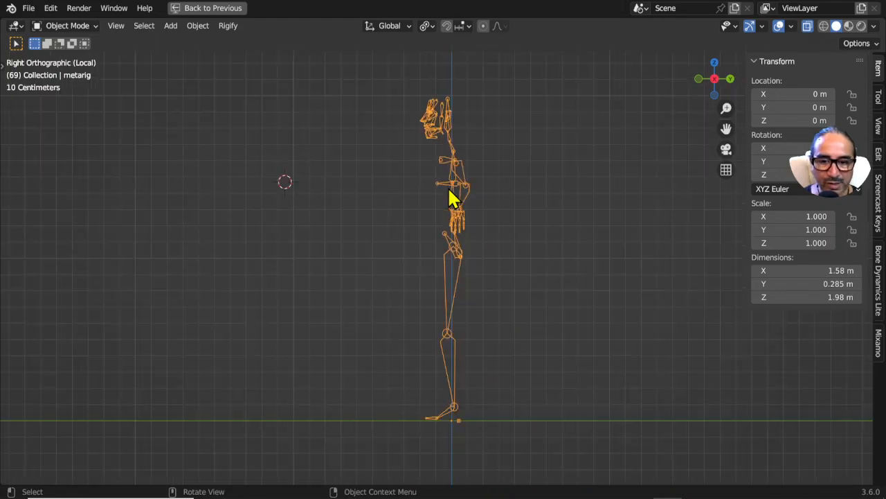
pyautogui.scroll(3, 479, 168)
pyautogui.keyDown('shift'); pyautogui.moveTo(478, 168); pyautogui.dragTo(500, 360, button='middle'); pyautogui.keyUp('shift')
pyautogui.click(65, 26)
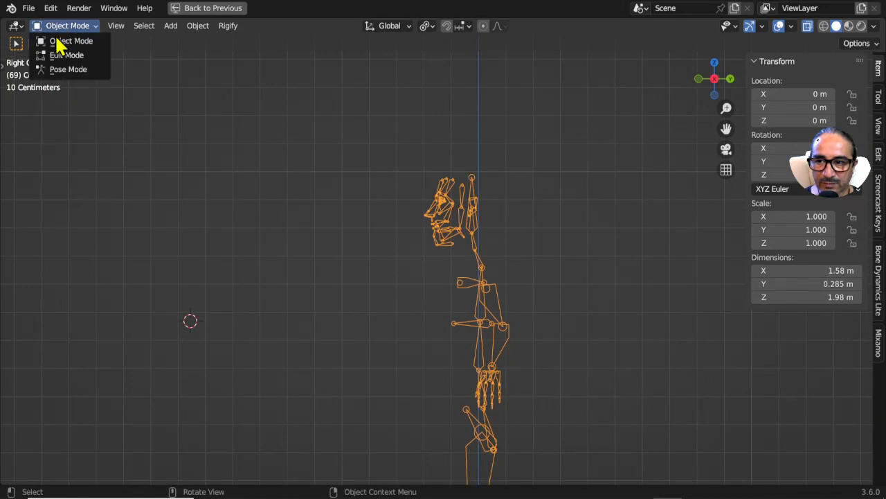
pyautogui.click(75, 60)
# Select the metarig's facial bones and move them forward, clear of the head bone
pyautogui.moveTo(368, 135); pyautogui.dragTo(462, 252)
pyautogui.scroll(2, 588, 221)
pyautogui.press('g')
pyautogui.click(515, 219)
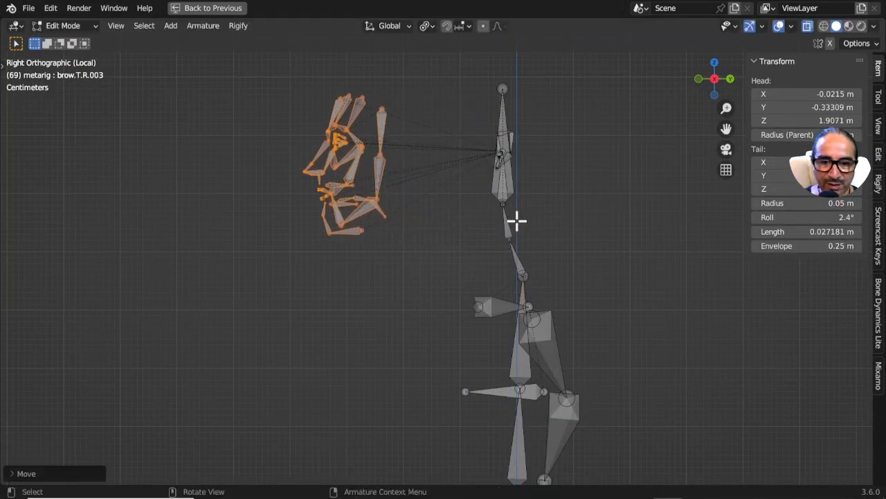
# Enable X-axis mirroring for the armature and move the selected facial bones further forward
pyautogui.moveTo(515, 219); pyautogui.dragTo(406, 108, button='middle')
pyautogui.moveTo(446, 216); pyautogui.dragTo(528, 214, button='middle')
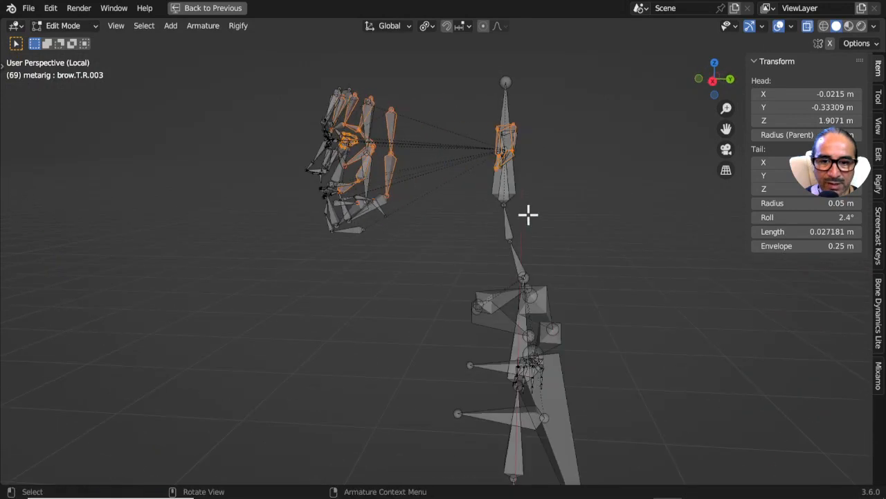
pyautogui.press('g')
pyautogui.press('Escape')
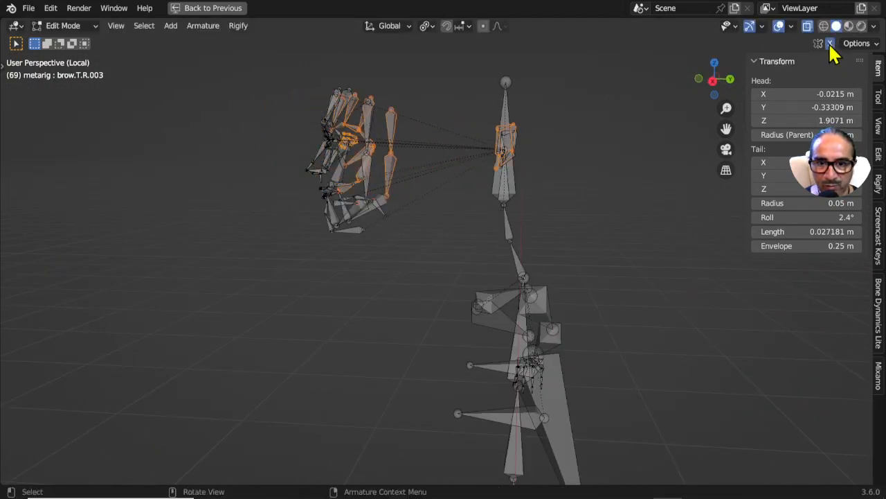
pyautogui.press('g')
pyautogui.click(525, 200)
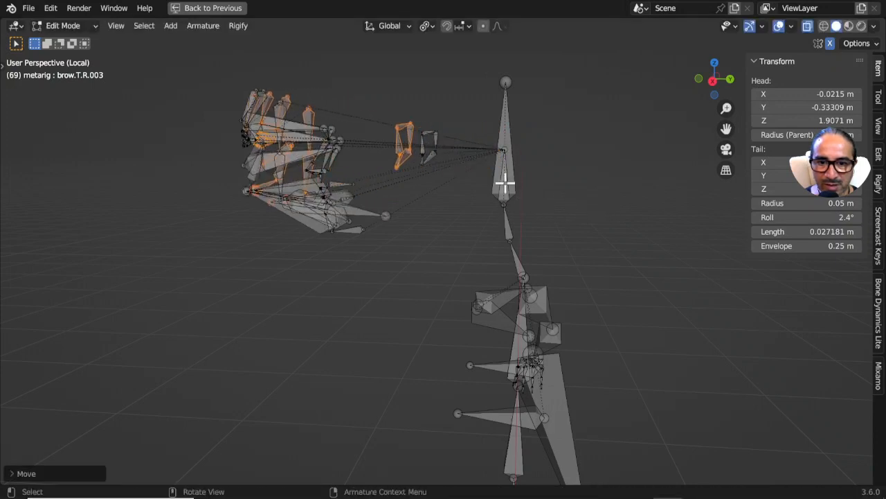
# Select the face bone overlapping the head bone and move it forward to separate it from the spine chain
pyautogui.click(505, 183)
pyautogui.click(503, 183)
pyautogui.press('g')
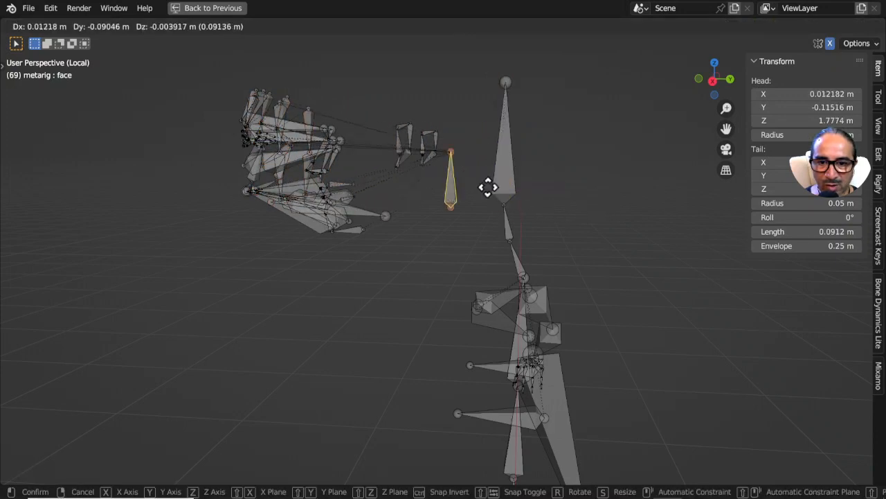
pyautogui.click(470, 177)
# Select all the separated facial bones together with the face bone and delete them from the metarig
pyautogui.moveTo(208, 65); pyautogui.dragTo(459, 257)
pyautogui.press('g')
pyautogui.click(320, 279)
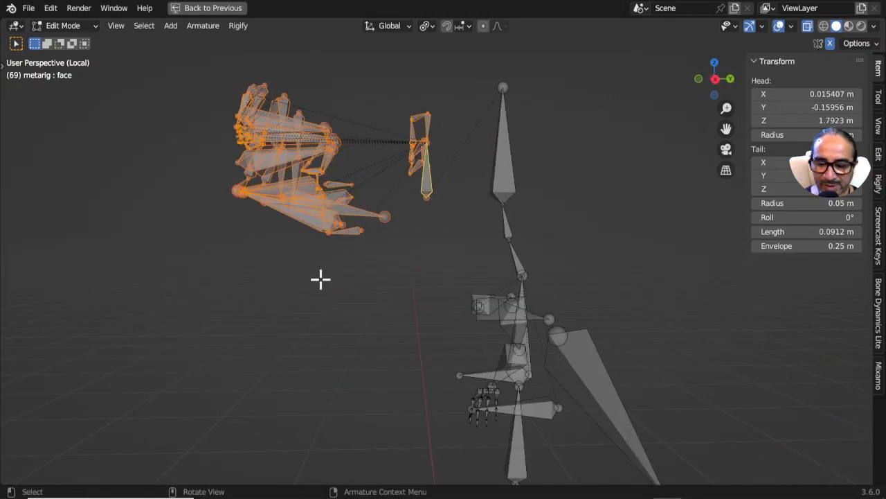
pyautogui.press('x')
pyautogui.click(287, 279)
# Check the remaining bones, leave local view and show the rig over the character from the front
pyautogui.scroll(-4, 296, 284)
pyautogui.moveTo(296, 283); pyautogui.dragTo(484, 240, button='middle')
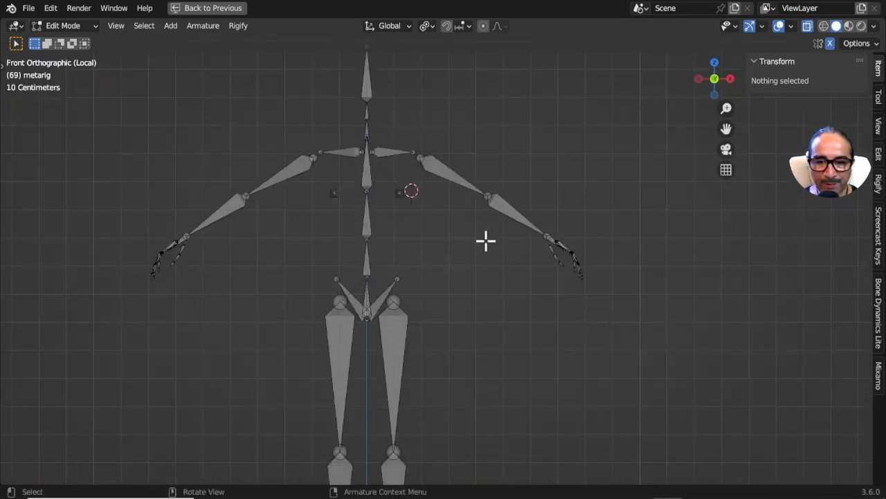
pyautogui.scroll(-3, 486, 240)
pyautogui.press('KP_Divide')
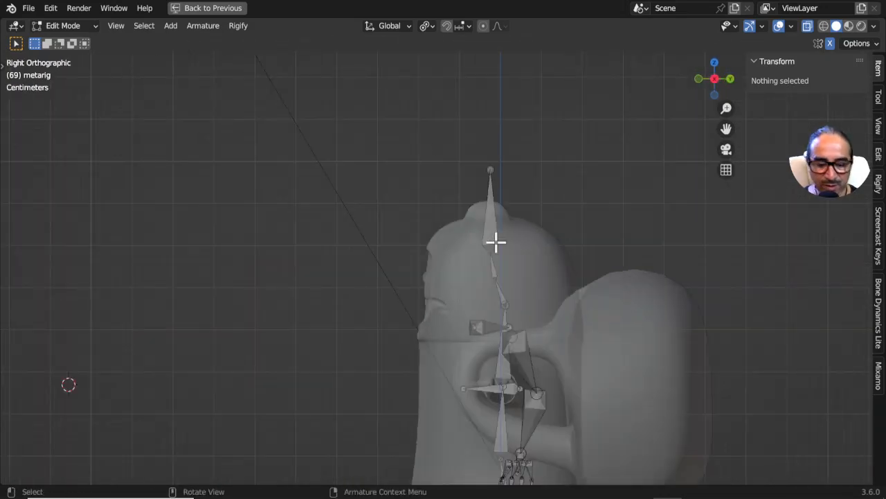
pyautogui.press('KP_1')
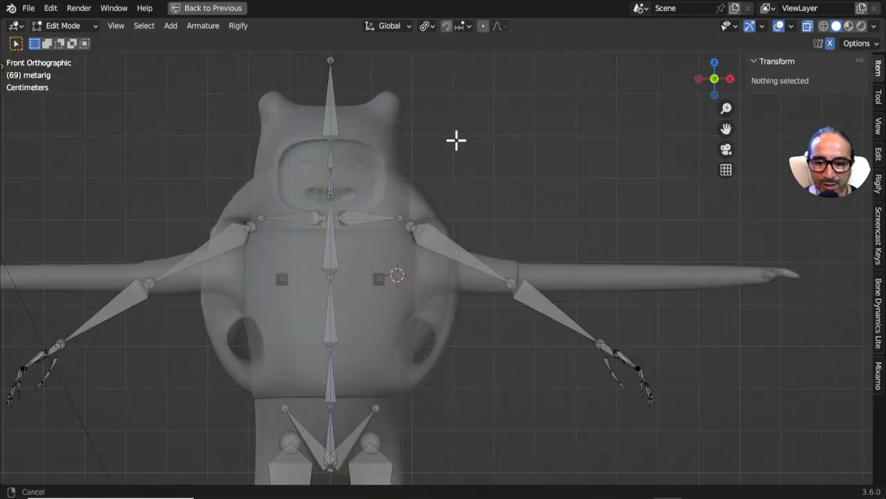
# Select the whole left arm bone chain including the hand, set the pivot to Median Point and rotate the chain to roughly horizontal
pyautogui.click(379, 178)
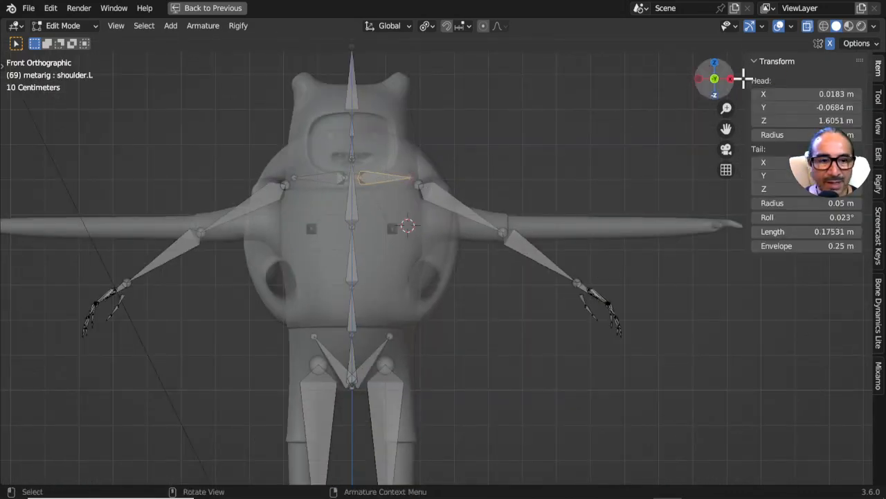
pyautogui.click(447, 207)
pyautogui.moveTo(425, 123); pyautogui.dragTo(654, 372)
pyautogui.keyDown('shift'); pyautogui.click(469, 212); pyautogui.keyUp('shift')
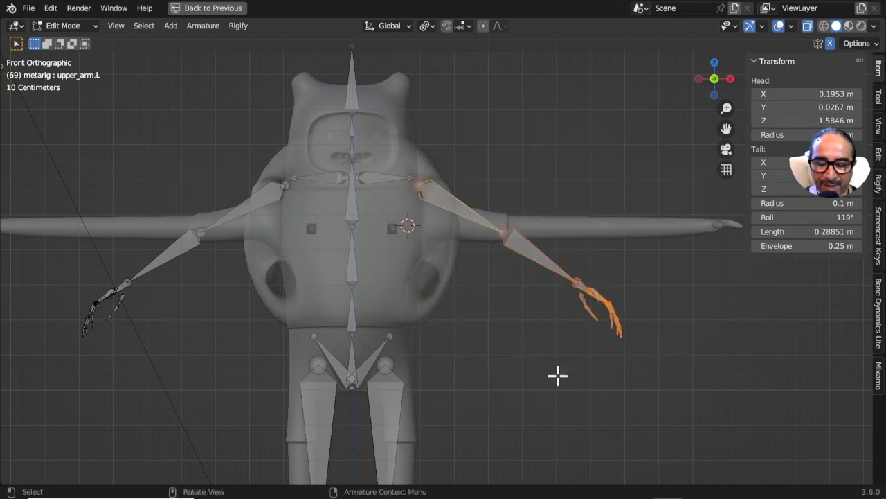
pyautogui.press('r')
pyautogui.press('Escape')
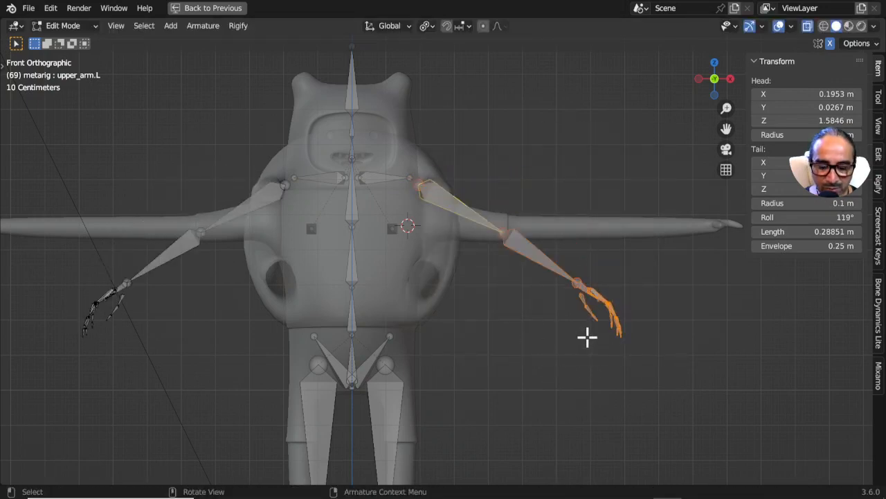
pyautogui.press('.')
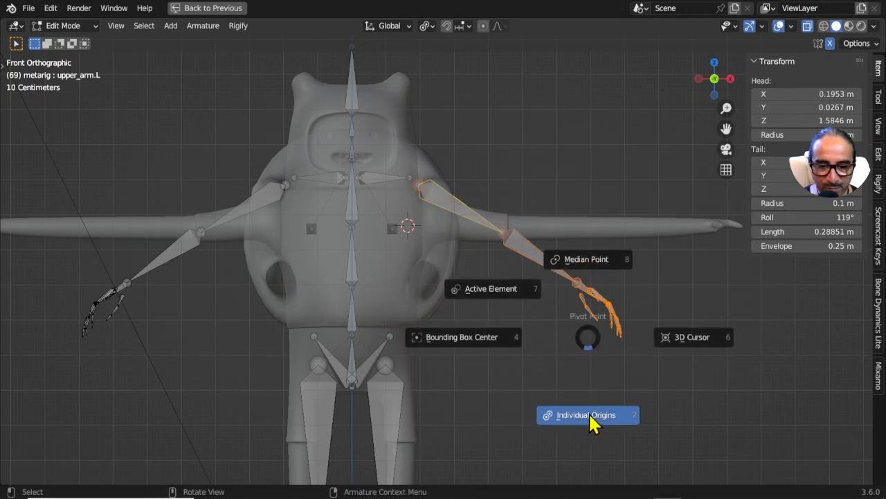
pyautogui.click(588, 271)
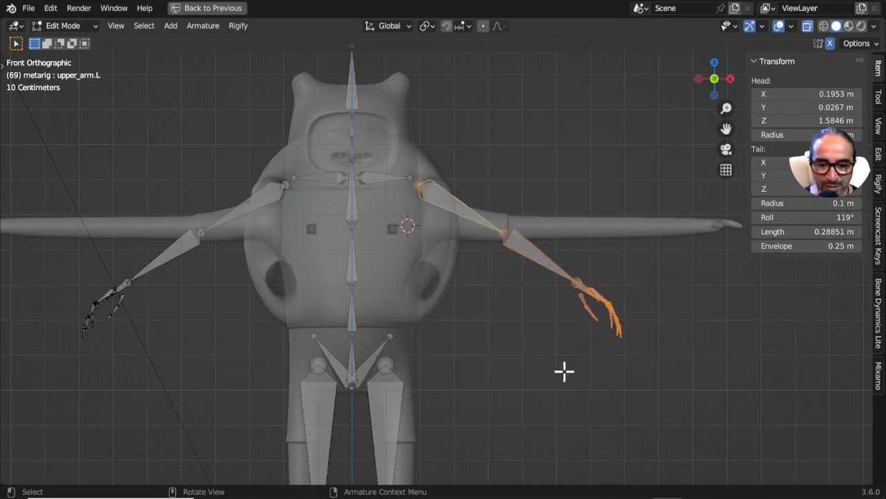
pyautogui.press('r')
pyautogui.click(593, 376)
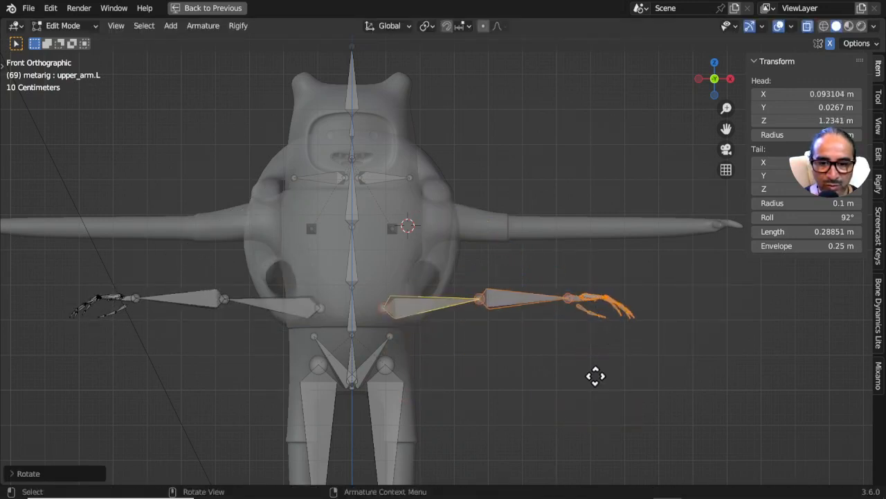
# Move the left arm bone chain up onto the character's outstretched arm and fine-tune its rotation and shoulder position
pyautogui.press('g')
pyautogui.click(639, 303)
pyautogui.press('r')
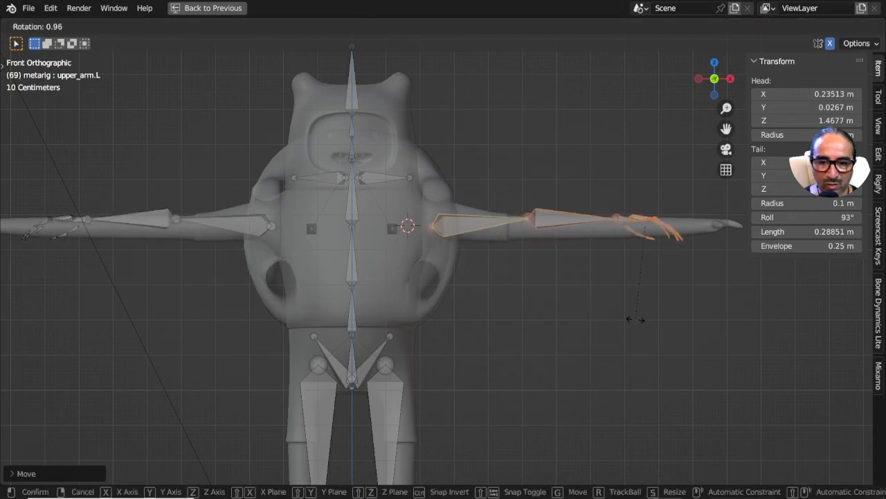
pyautogui.click(628, 330)
pyautogui.press('g')
pyautogui.click(621, 340)
# Lengthen the left arm bones by moving the elbow and hand portions outward along the arm mesh
pyautogui.keyDown('shift'); pyautogui.moveTo(621, 340); pyautogui.dragTo(510, 354, button='middle'); pyautogui.keyUp('shift')
pyautogui.moveTo(391, 177); pyautogui.dragTo(575, 297)
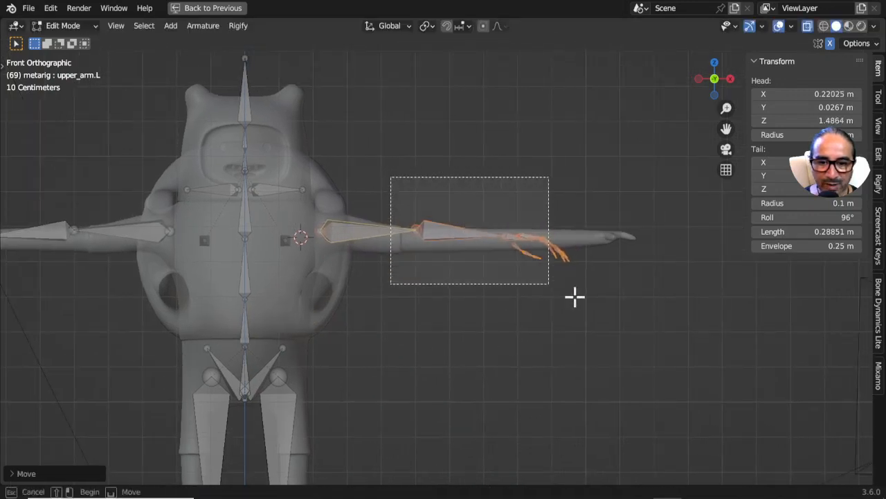
pyautogui.click(651, 316)
pyautogui.moveTo(531, 182); pyautogui.dragTo(651, 305)
pyautogui.press('g')
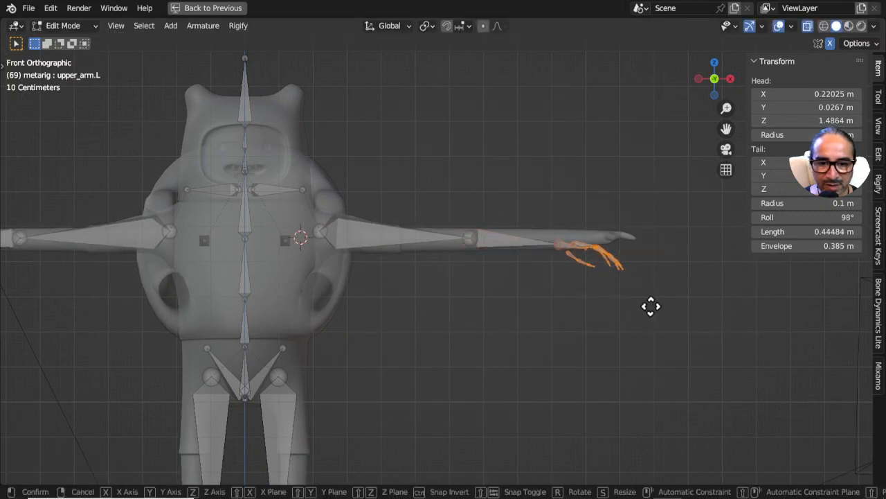
pyautogui.click(679, 295)
# Scale down and rotate the left hand bones and move them inside the hand mesh in front view
pyautogui.scroll(2, 678, 295)
pyautogui.scroll(3, 544, 299)
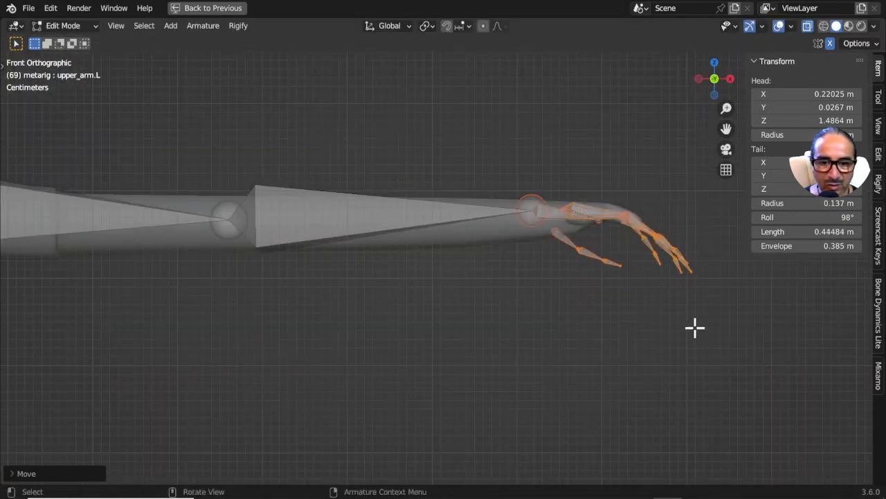
pyautogui.press('s')
pyautogui.click(644, 291)
pyautogui.press('r')
pyautogui.press('g')
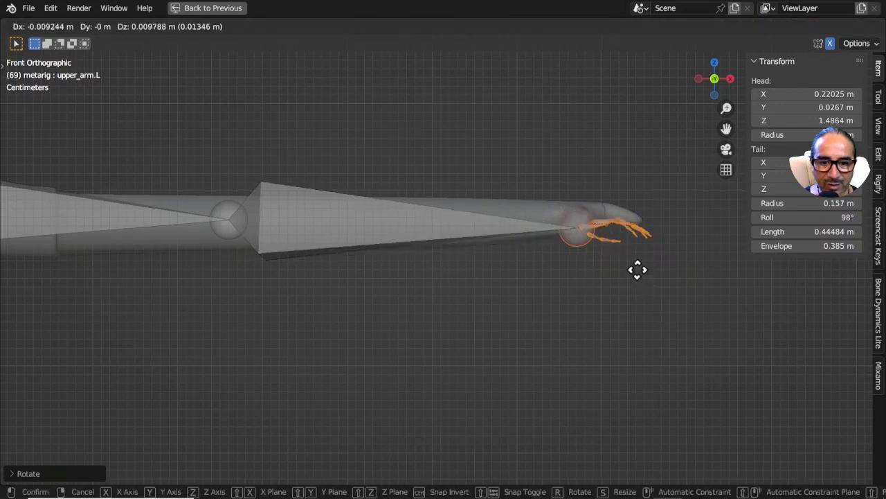
pyautogui.click(628, 258)
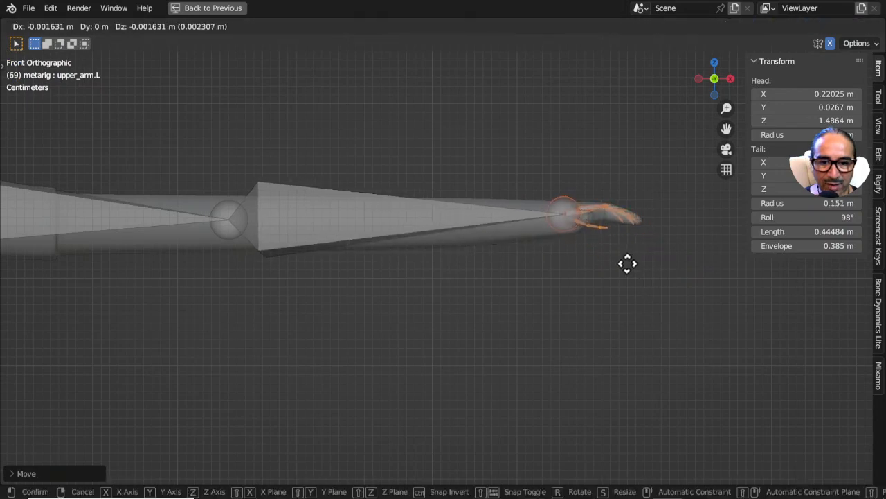
pyautogui.click(628, 262)
# Select the entire left arm chain in top view and move it forward onto the arm mesh
pyautogui.click(259, 223)
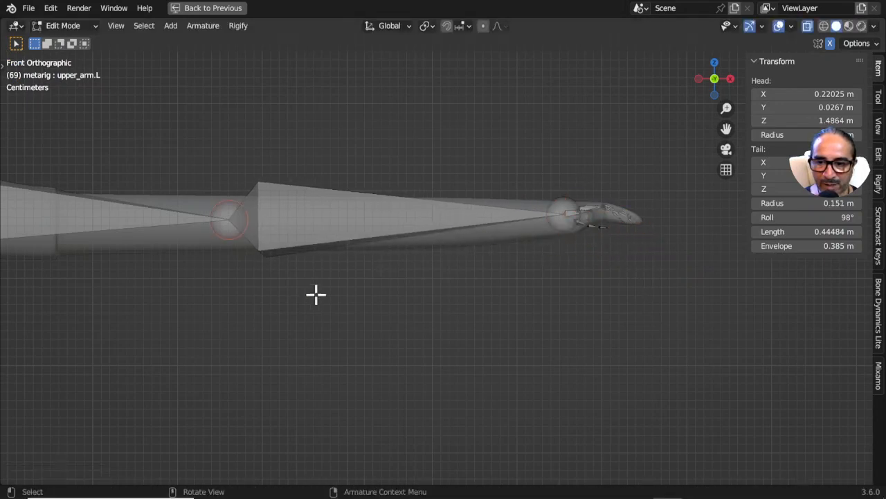
pyautogui.scroll(-2, 319, 297)
pyautogui.press('KP_7')
pyautogui.keyDown('shift'); pyautogui.moveTo(377, 260); pyautogui.dragTo(506, 304, button='middle'); pyautogui.keyUp('shift')
pyautogui.scroll(-2, 506, 304)
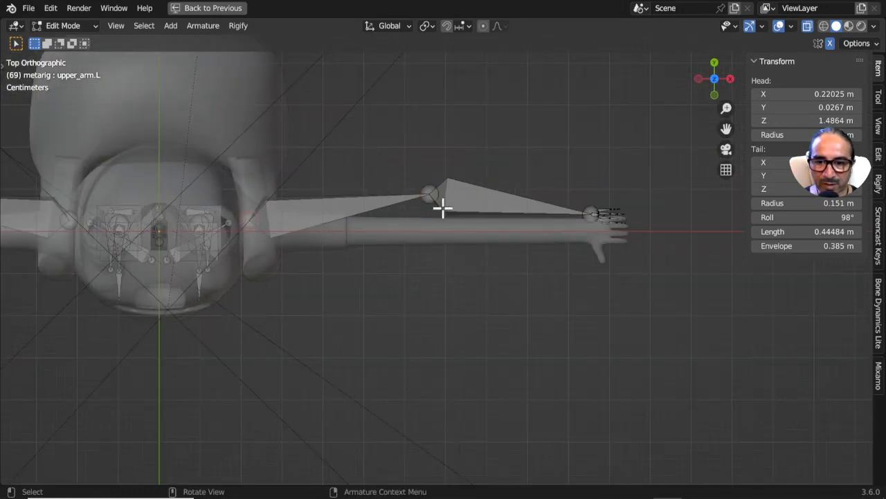
pyautogui.moveTo(392, 131); pyautogui.dragTo(668, 309)
pyautogui.press('g')
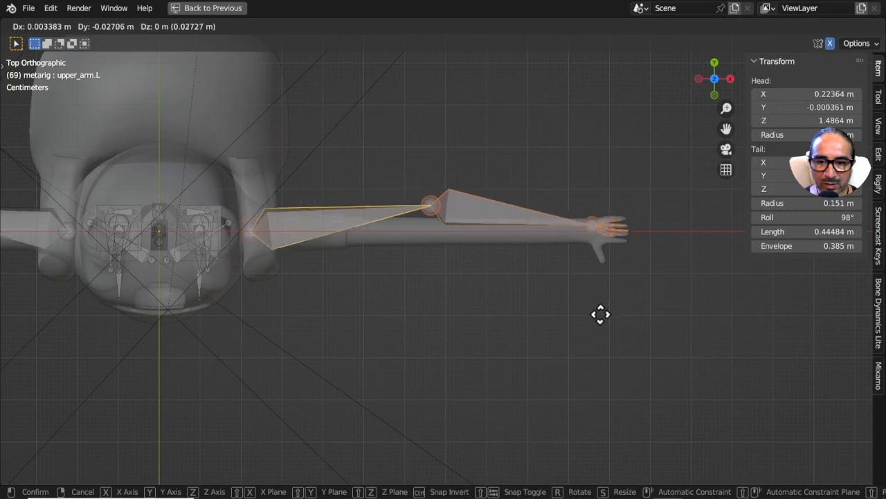
pyautogui.click(600, 317)
# Move the left elbow joint forward inside the arm mesh, keeping a slight backward bend
pyautogui.click(426, 208)
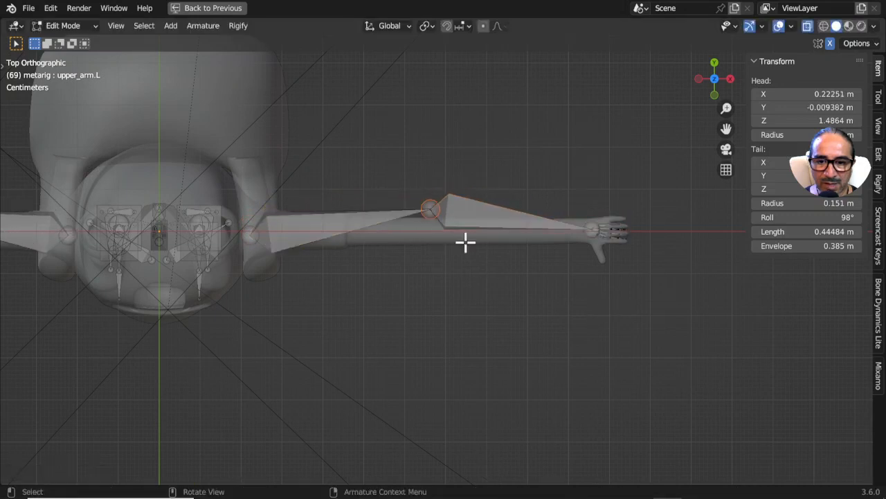
pyautogui.scroll(3, 466, 243)
pyautogui.press('g')
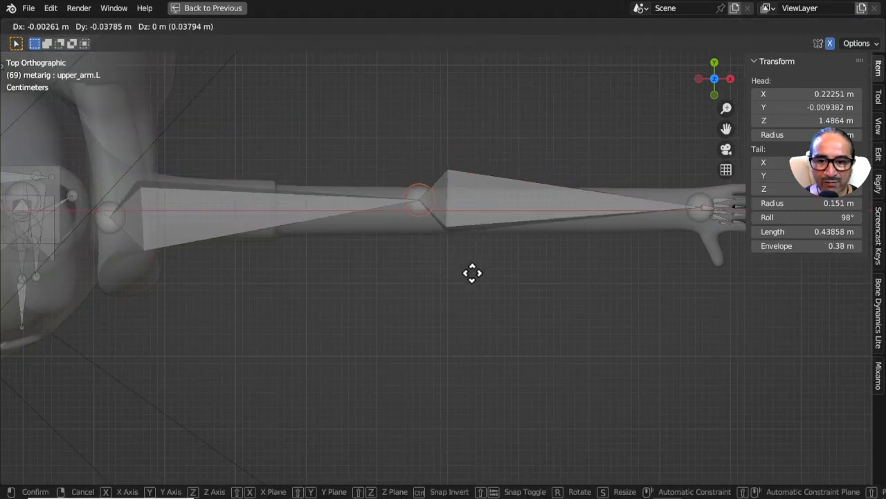
pyautogui.click(472, 273)
pyautogui.press('g')
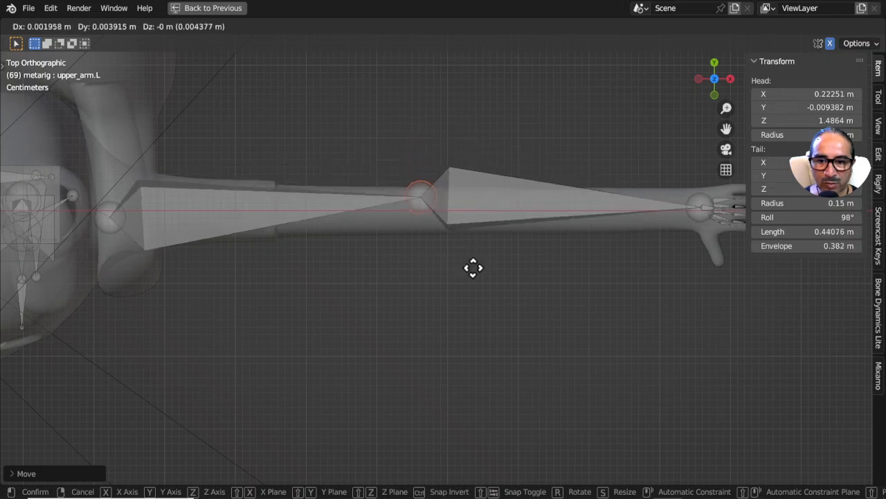
pyautogui.click(476, 270)
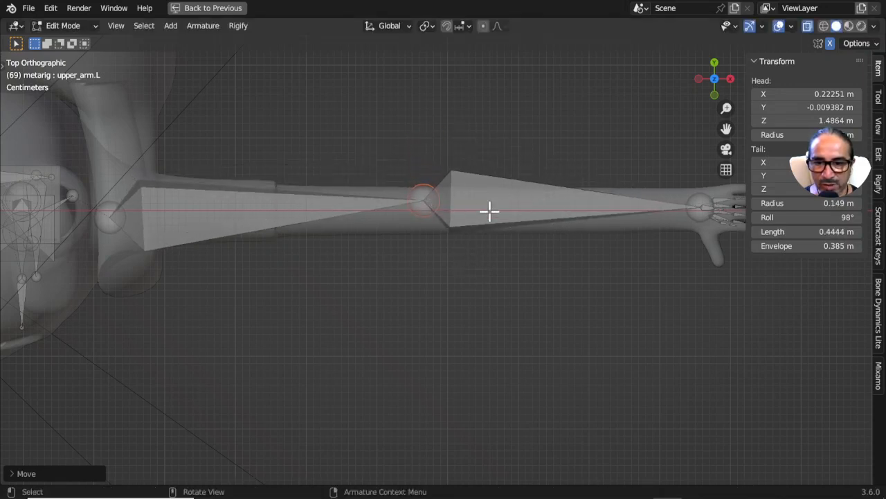
# Enlarge the left hand bones in top view and move them so they line up with the palm and fingers
pyautogui.scroll(-4, 489, 211)
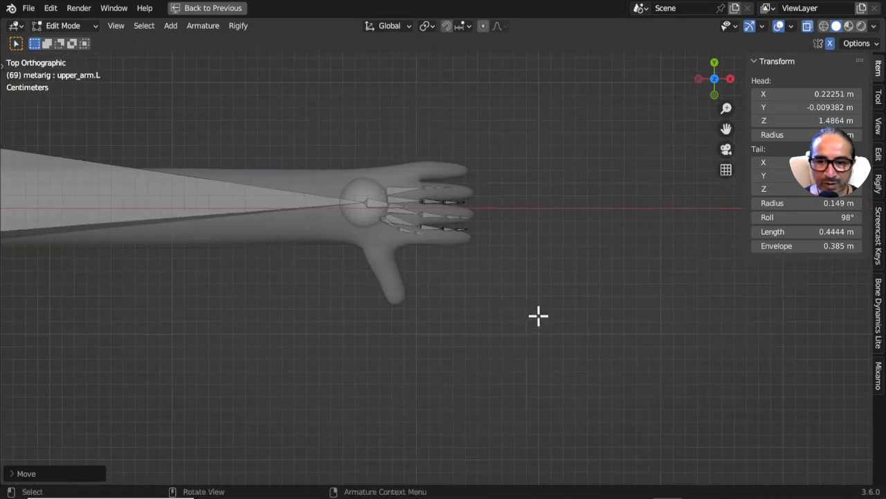
pyautogui.scroll(2, 538, 316)
pyautogui.moveTo(311, 67); pyautogui.dragTo(531, 261)
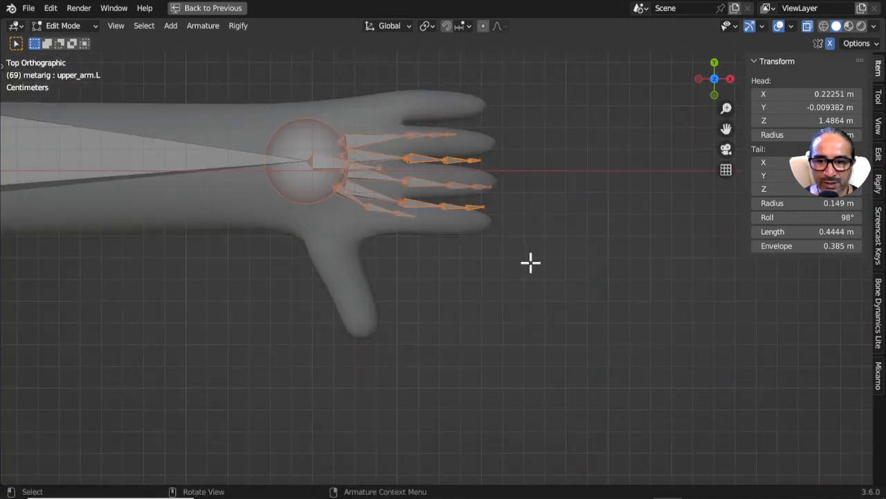
pyautogui.press('s')
pyautogui.click(580, 270)
pyautogui.press('g')
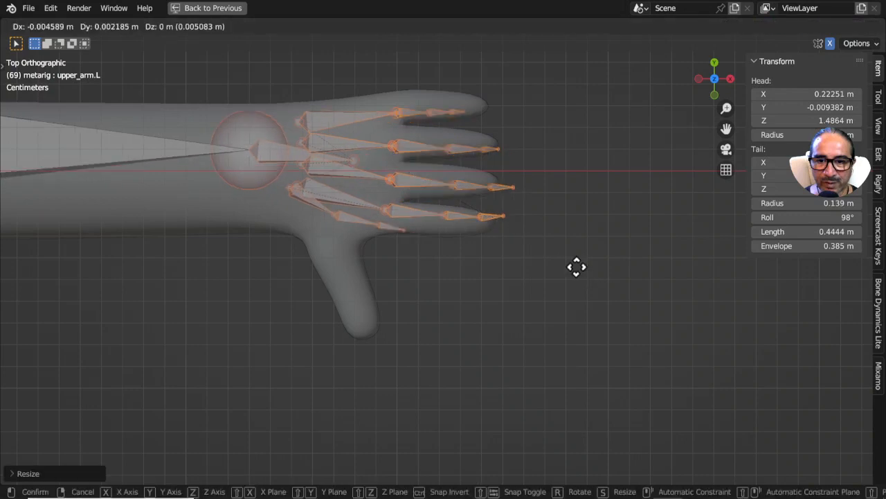
pyautogui.click(582, 263)
# Select the left thumb bones, then move and rotate them in top view to run along the thumb mesh
pyautogui.moveTo(388, 80); pyautogui.dragTo(418, 117)
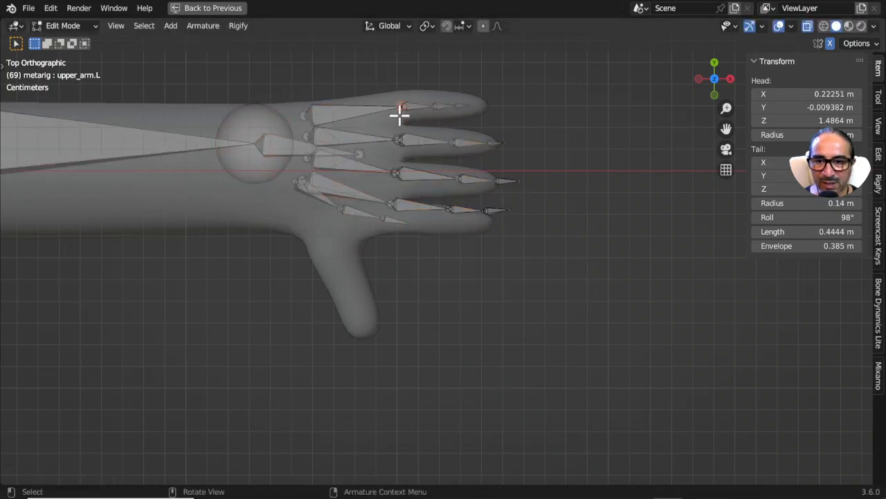
pyautogui.keyDown('shift'); pyautogui.click(320, 201); pyautogui.keyUp('shift')
pyautogui.keyDown('shift'); pyautogui.click(394, 220); pyautogui.keyUp('shift')
pyautogui.press('g')
pyautogui.click(409, 281)
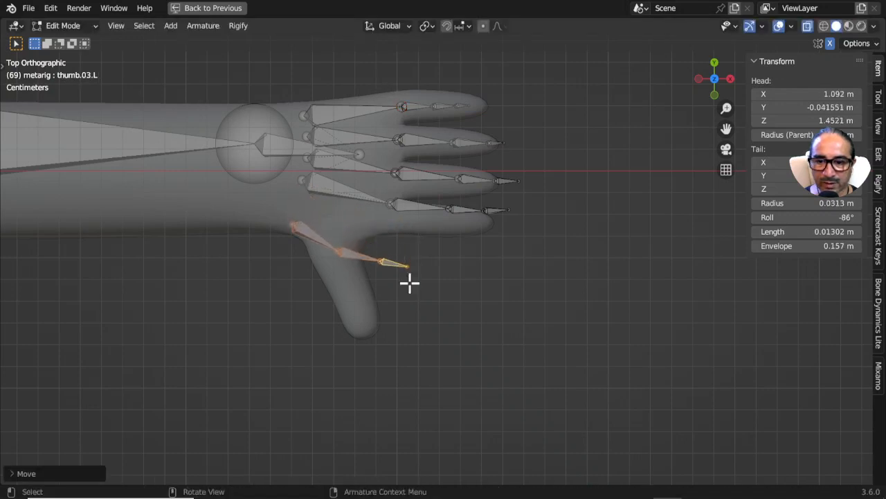
pyautogui.press('r')
pyautogui.click(380, 360)
pyautogui.press('g')
pyautogui.click(367, 390)
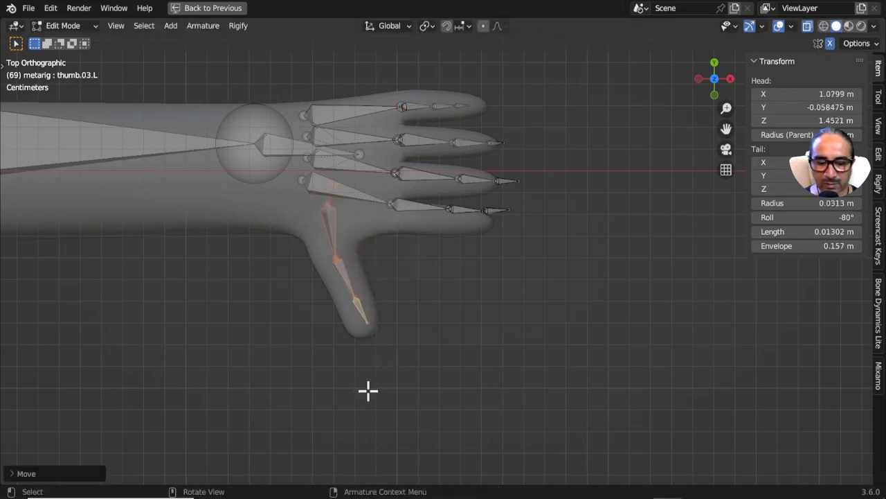
# Raise the left thumb bones to the height of the thumb mesh in the right side view
pyautogui.press('KP_1')
pyautogui.press('KP_3')
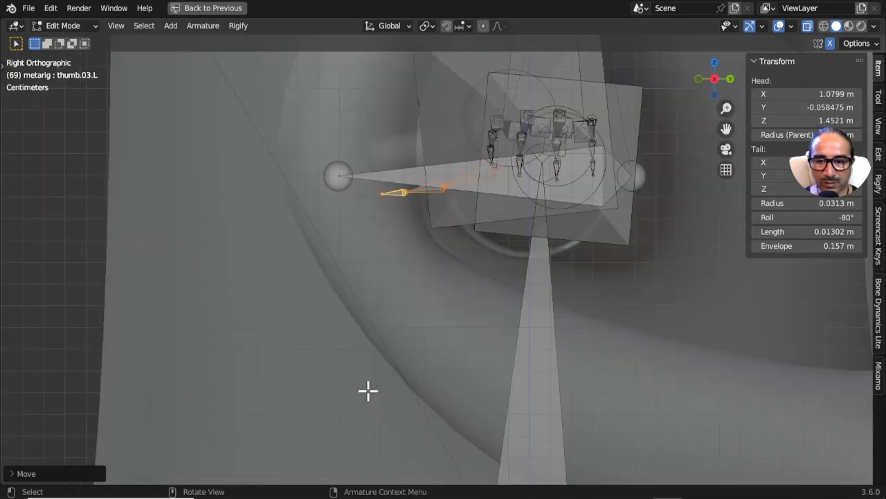
pyautogui.press('g')
pyautogui.click(400, 344)
# Select the bones of the four left fingers beyond the knuckles and rotate them upward in front view to follow the finger mesh
pyautogui.moveTo(399, 346); pyautogui.dragTo(435, 298, button='middle')
pyautogui.moveTo(473, 210); pyautogui.dragTo(440, 151, button='middle')
pyautogui.moveTo(379, 84); pyautogui.dragTo(502, 238)
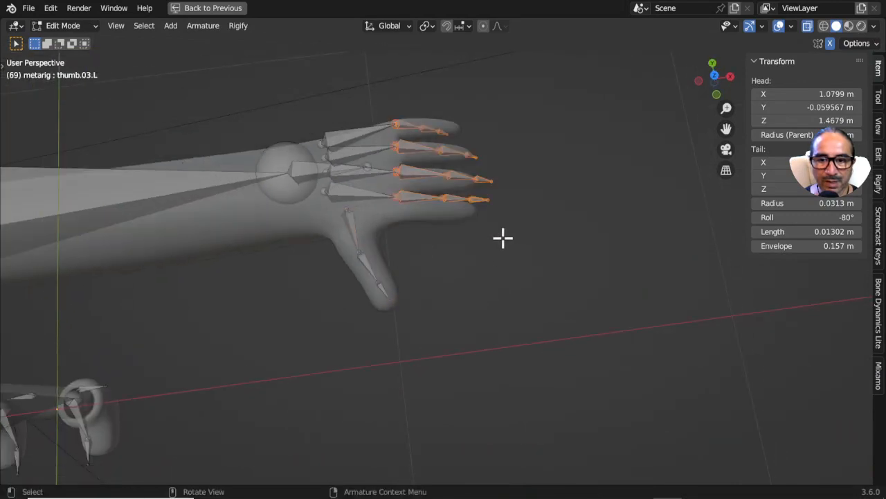
pyautogui.scroll(3, 484, 214)
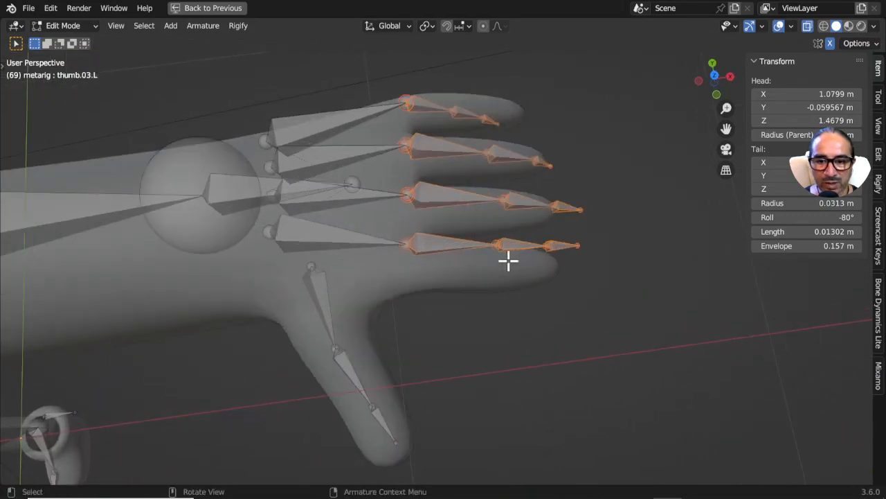
pyautogui.press('g')
pyautogui.rightClick(431, 188)
pyautogui.press('KP_3')
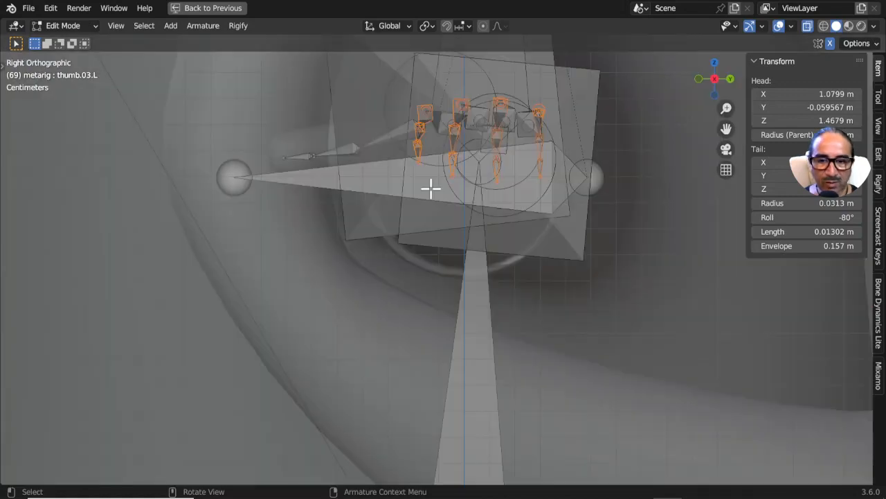
pyautogui.press('KP_1')
pyautogui.press('r')
pyautogui.click(524, 257)
pyautogui.moveTo(518, 227); pyautogui.dragTo(490, 273, button='middle')
pyautogui.click(439, 152)
pyautogui.keyDown('shift'); pyautogui.click(556, 162); pyautogui.keyUp('shift')
pyautogui.press('g')
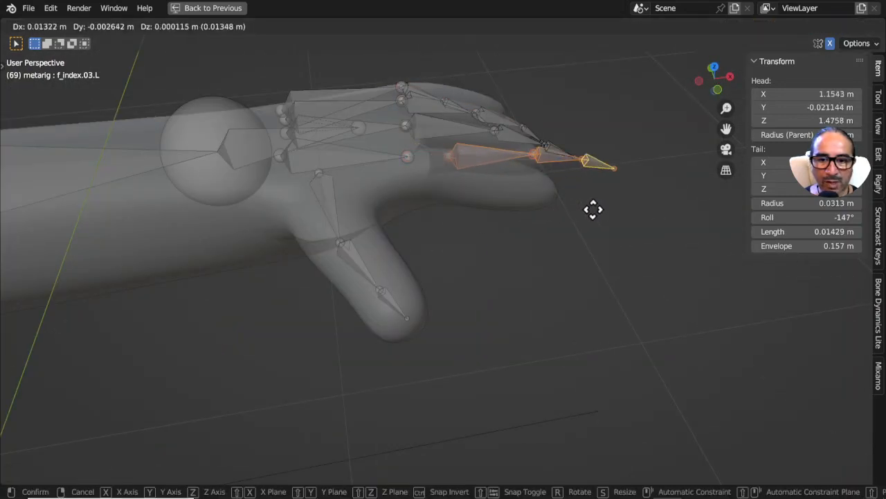
pyautogui.rightClick(589, 222)
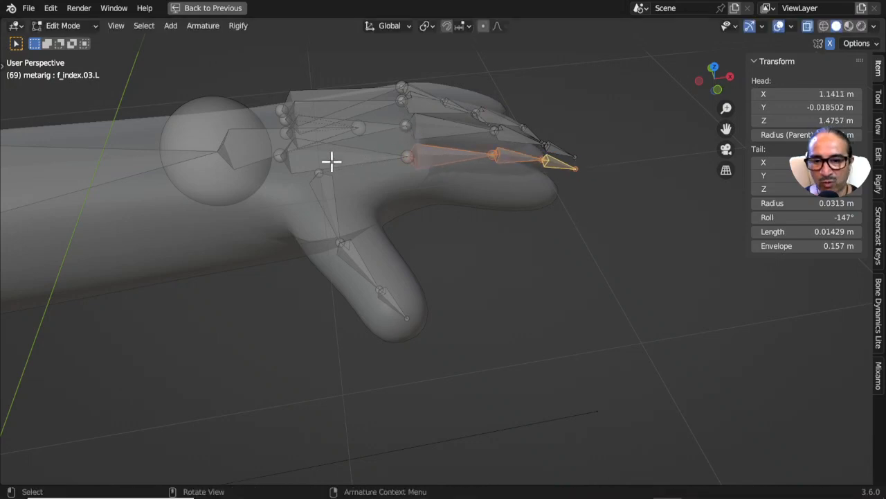
# Select the bones of the four left fingers, then flatten them along Z, rotate them slightly and lower them into the finger mesh in front view
pyautogui.moveTo(378, 53); pyautogui.dragTo(615, 183)
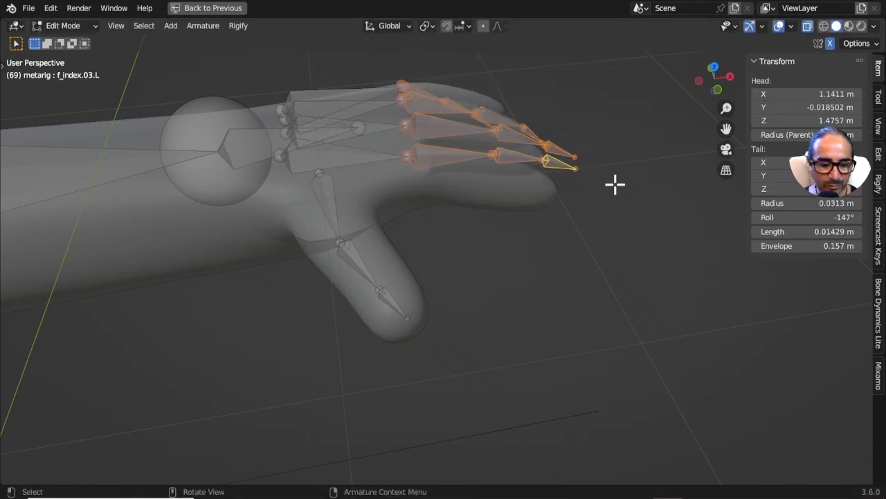
pyautogui.press('KP_3')
pyautogui.press('KP_1')
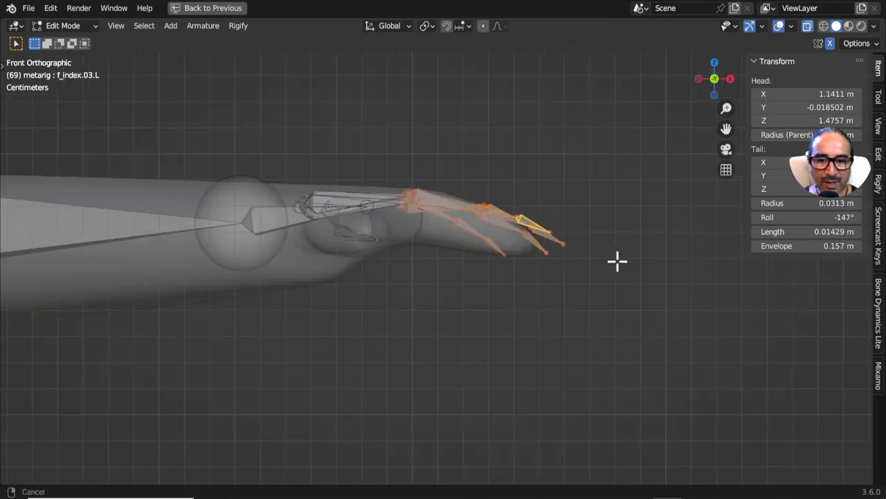
pyautogui.press('s')
pyautogui.press('z')
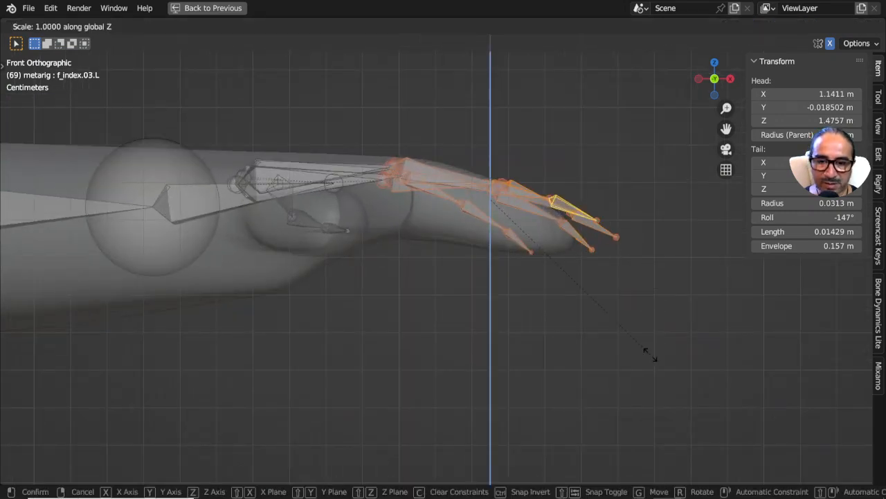
pyautogui.click(608, 293)
pyautogui.press('r')
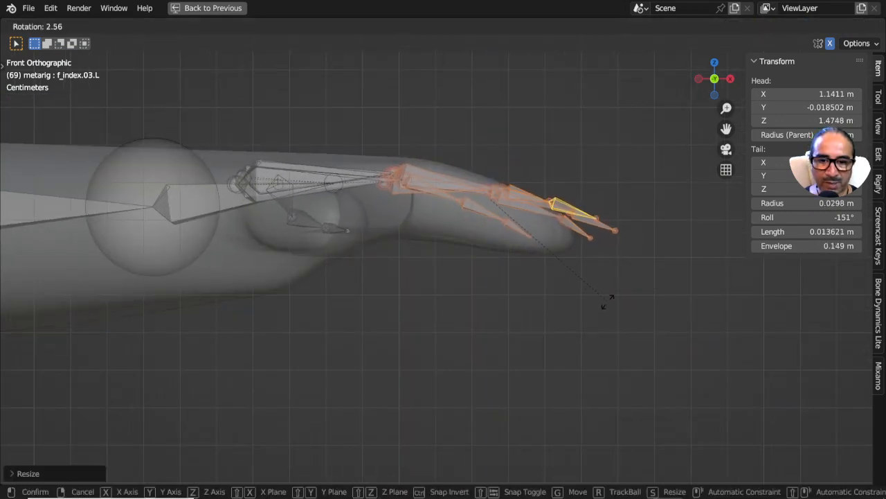
pyautogui.click(599, 311)
pyautogui.press('g')
pyautogui.click(604, 330)
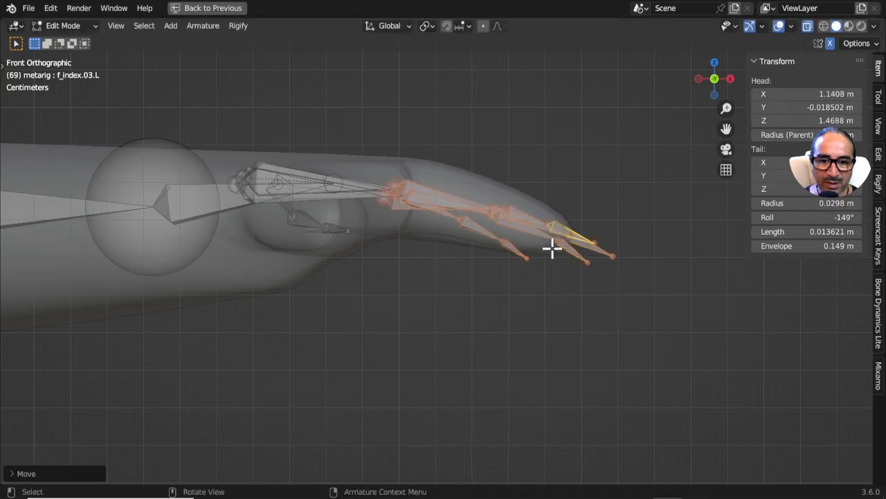
# Shrink the two outer bones of the left ring finger and move them back inside the finger mesh in front view
pyautogui.click(537, 236)
pyautogui.keyDown('shift'); pyautogui.click(574, 256); pyautogui.keyUp('shift')
pyautogui.press('s')
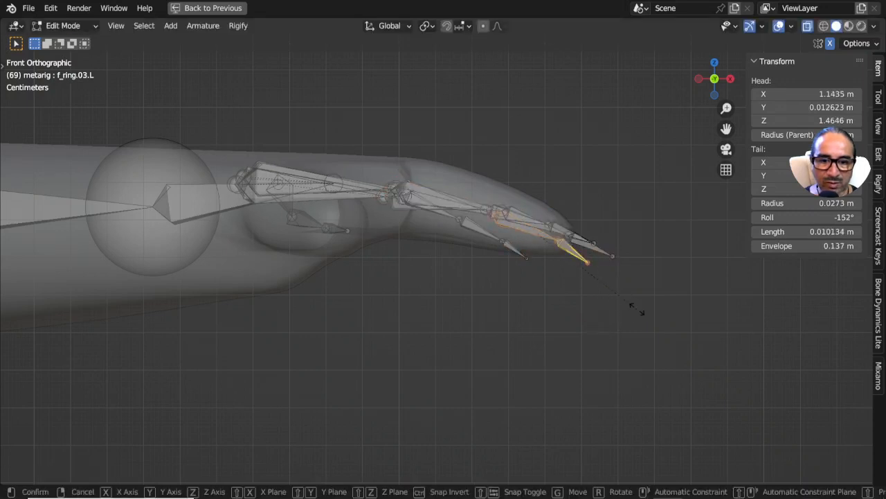
pyautogui.click(616, 297)
pyautogui.press('g')
pyautogui.click(593, 285)
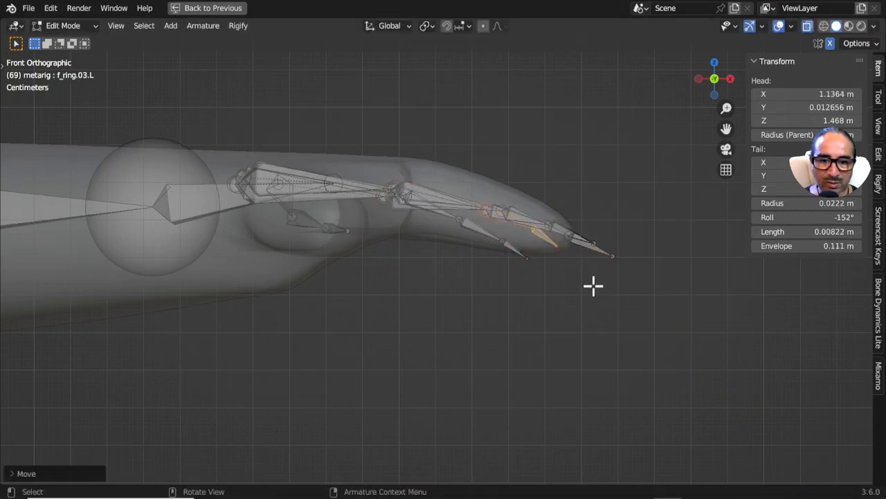
# Move the two outer bones of the left little finger up into the mesh and rotate them to follow its slope
pyautogui.click(474, 236)
pyautogui.keyDown('shift'); pyautogui.click(513, 250); pyautogui.keyUp('shift')
pyautogui.press('g')
pyautogui.click(567, 279)
pyautogui.press('r')
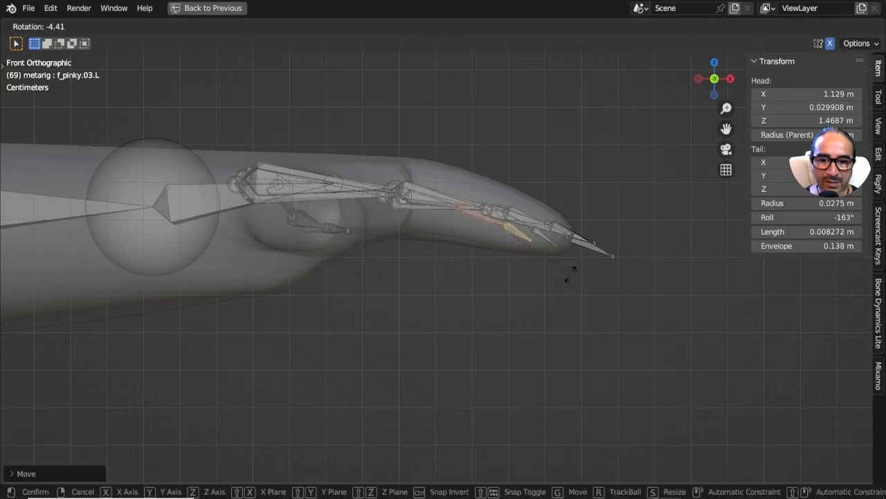
pyautogui.click(568, 274)
# Select the two outer bones of the left middle finger and move them back in top view so they end at the fingertip
pyautogui.click(593, 244)
pyautogui.moveTo(594, 244); pyautogui.dragTo(595, 269, button='middle')
pyautogui.keyDown('shift'); pyautogui.click(537, 241); pyautogui.keyUp('shift')
pyautogui.press('KP_7')
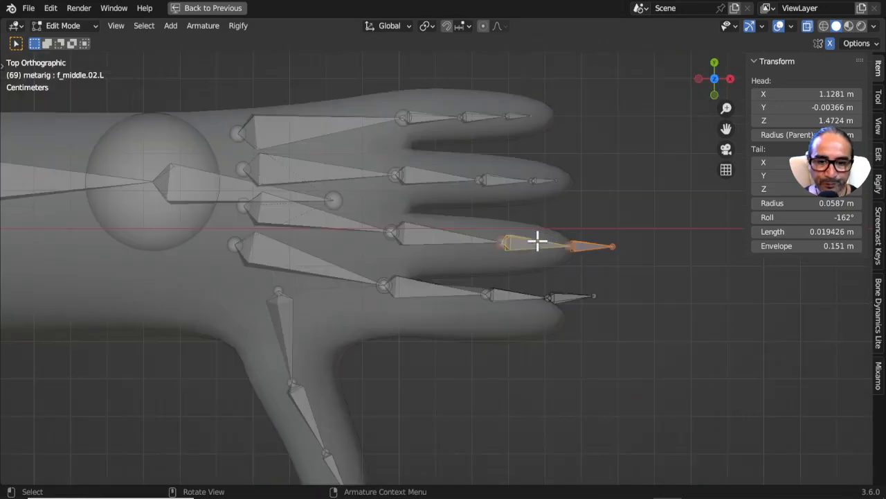
pyautogui.press('g')
pyautogui.click(574, 299)
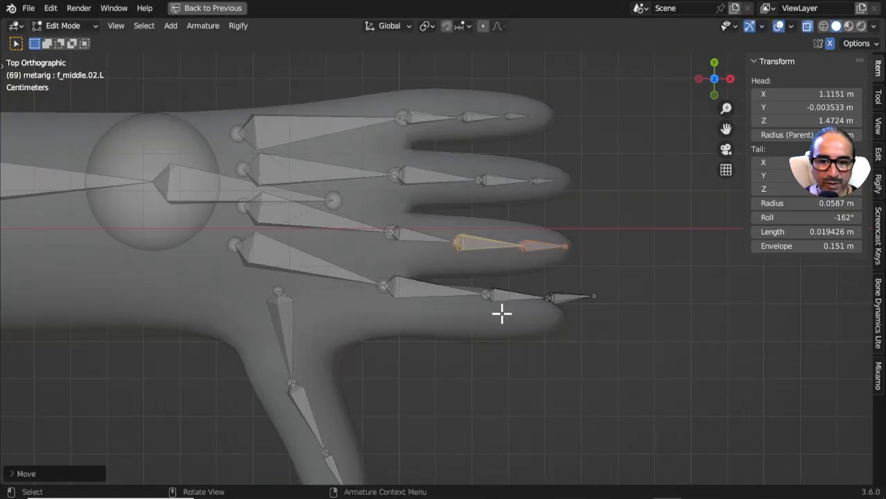
# Select the three left index finger bones and move them in top view onto the centre of the index finger mesh
pyautogui.click(439, 295)
pyautogui.keyDown('shift'); pyautogui.click(514, 295); pyautogui.keyUp('shift')
pyautogui.keyDown('shift'); pyautogui.click(572, 296); pyautogui.keyUp('shift')
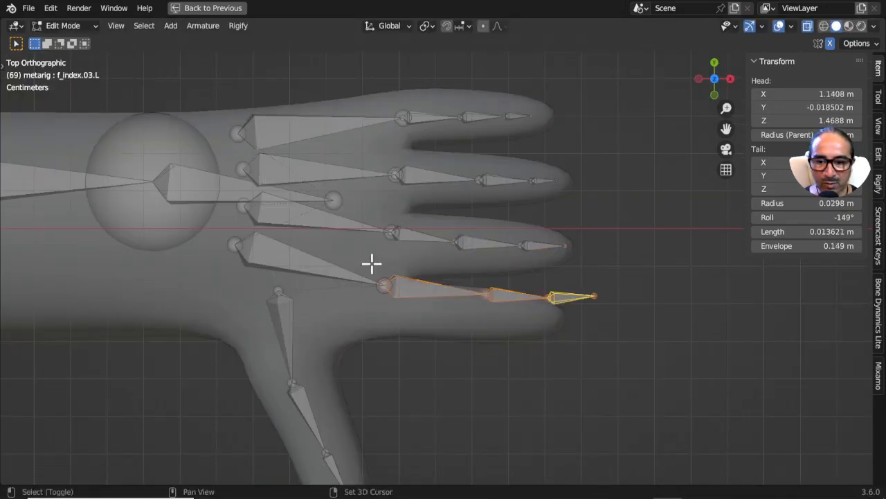
pyautogui.press('g')
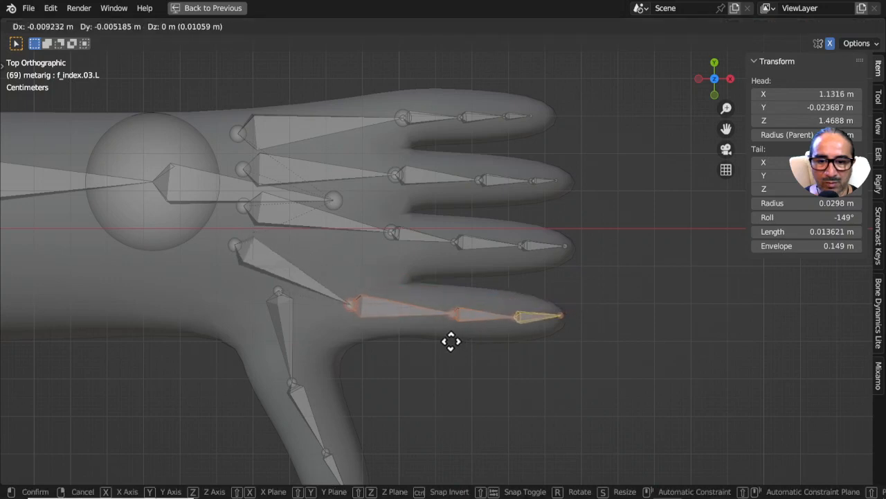
pyautogui.click(451, 341)
# Move the left index knuckle joint forward to the base of the finger and adjust the joint at the fingertip
pyautogui.click(349, 305)
pyautogui.press('g')
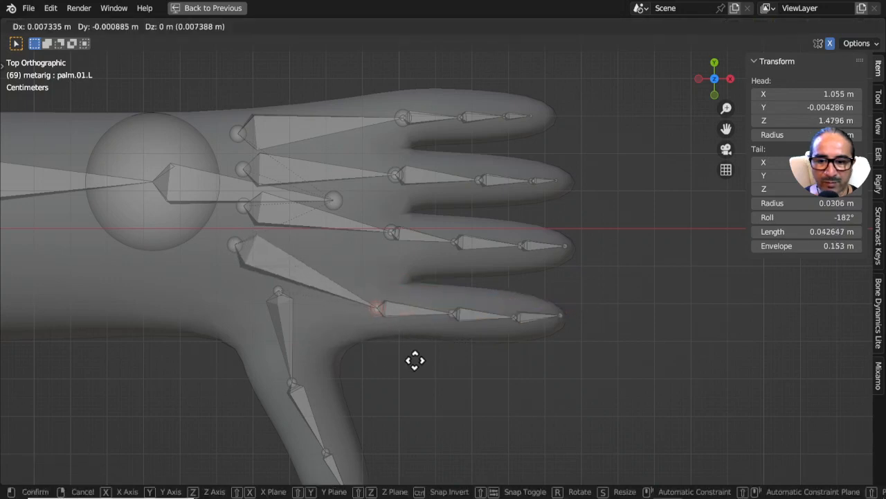
pyautogui.click(421, 361)
pyautogui.press('g')
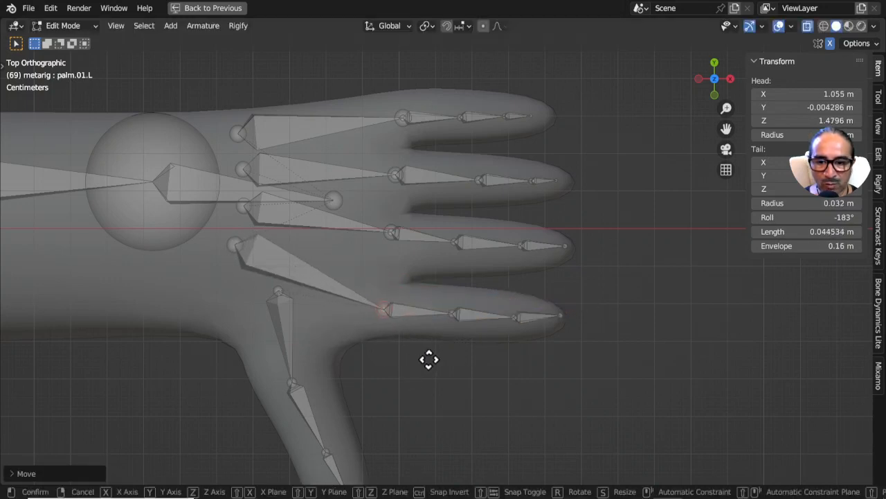
pyautogui.click(433, 358)
pyautogui.click(566, 315)
pyautogui.press('g')
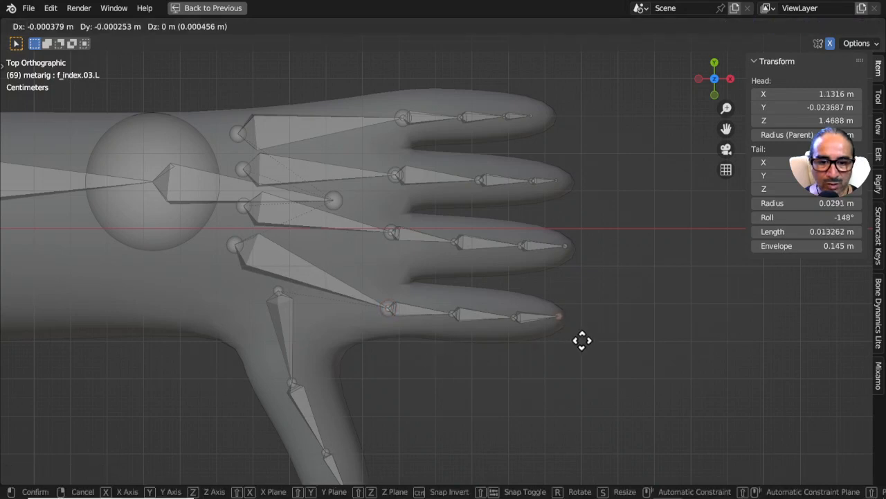
pyautogui.click(572, 316)
# Move the wrist-side joint of the index palm bone toward the thumb side of the hand in top view
pyautogui.scroll(-3, 523, 284)
pyautogui.keyDown('shift'); pyautogui.moveTo(385, 303); pyautogui.dragTo(506, 294, button='middle'); pyautogui.keyUp('shift')
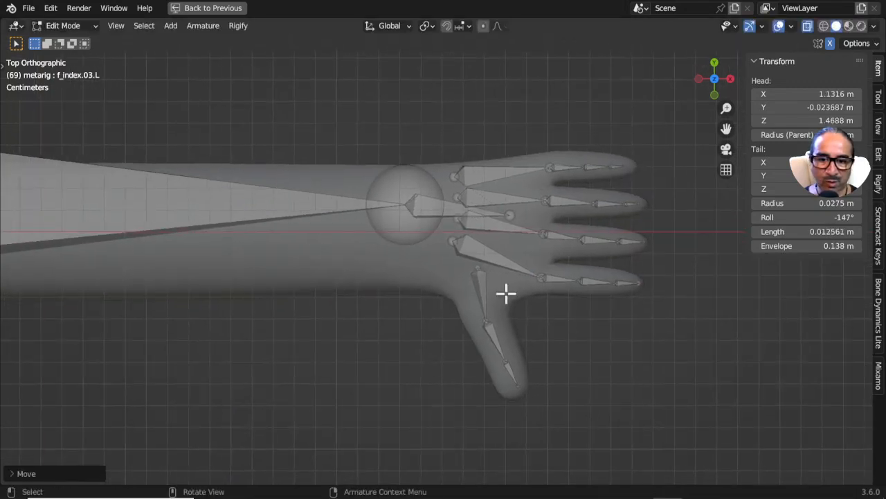
pyautogui.click(455, 238)
pyautogui.press('g')
pyautogui.click(471, 270)
pyautogui.scroll(2, 614, 286)
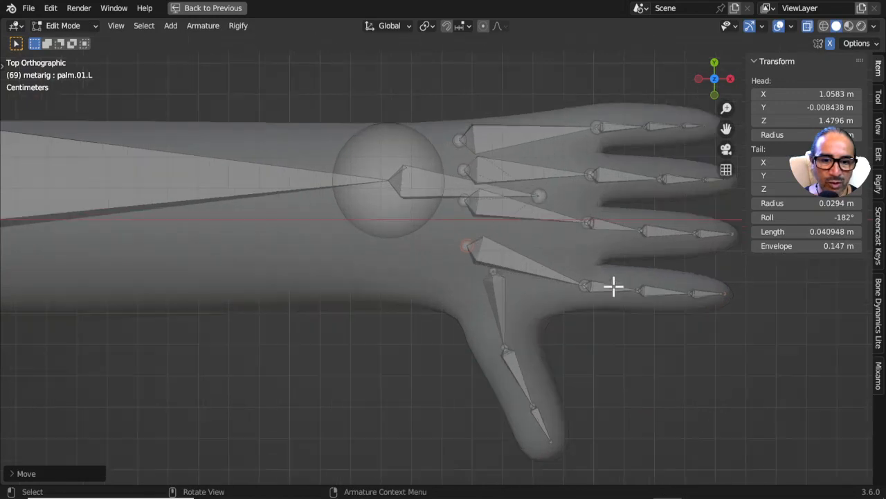
# Raise the left thigh bone's hip joint in front view and shift it slightly outward to the top of the leg
pyautogui.scroll(-2, 618, 172)
pyautogui.scroll(-4, 657, 174)
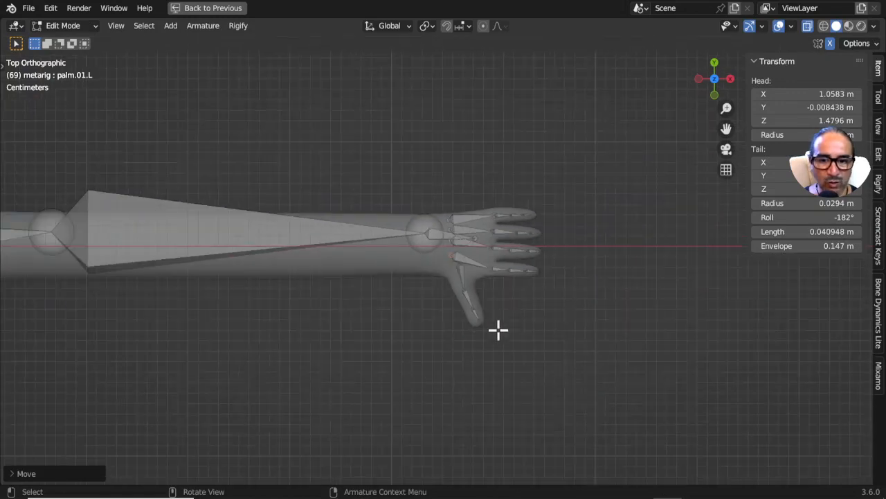
pyautogui.moveTo(498, 331); pyautogui.dragTo(616, 345, button='middle')
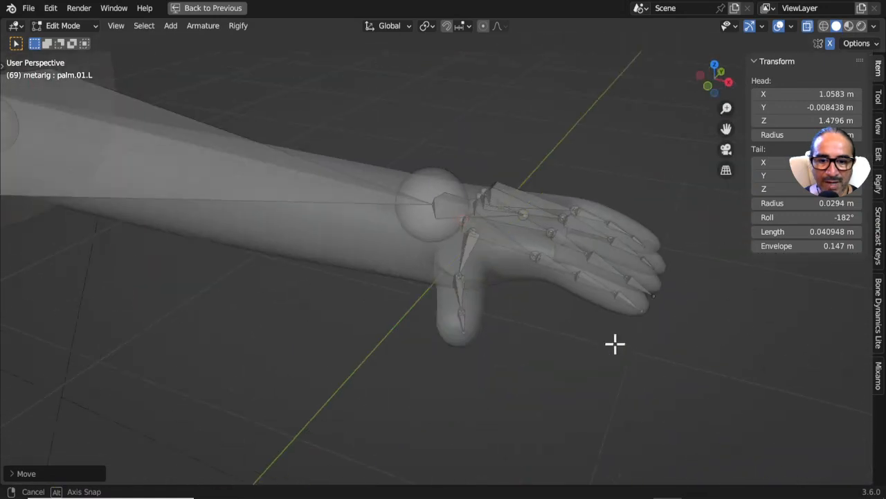
pyautogui.scroll(-4, 455, 279)
pyautogui.scroll(-3, 248, 347)
pyautogui.keyDown('shift'); pyautogui.moveTo(236, 353); pyautogui.dragTo(497, 319, button='middle'); pyautogui.keyUp('shift')
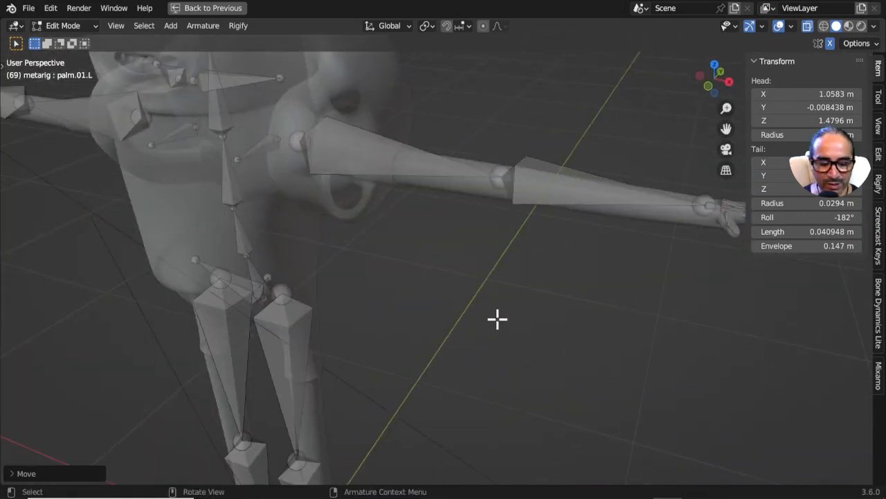
pyautogui.press('KP_1')
pyautogui.scroll(-2, 497, 318)
pyautogui.keyDown('shift'); pyautogui.moveTo(328, 349); pyautogui.dragTo(442, 119, button='middle'); pyautogui.keyUp('shift')
pyautogui.keyDown('shift'); pyautogui.moveTo(373, 348); pyautogui.dragTo(348, 238, button='middle'); pyautogui.keyUp('shift')
pyautogui.scroll(-4, 389, 256)
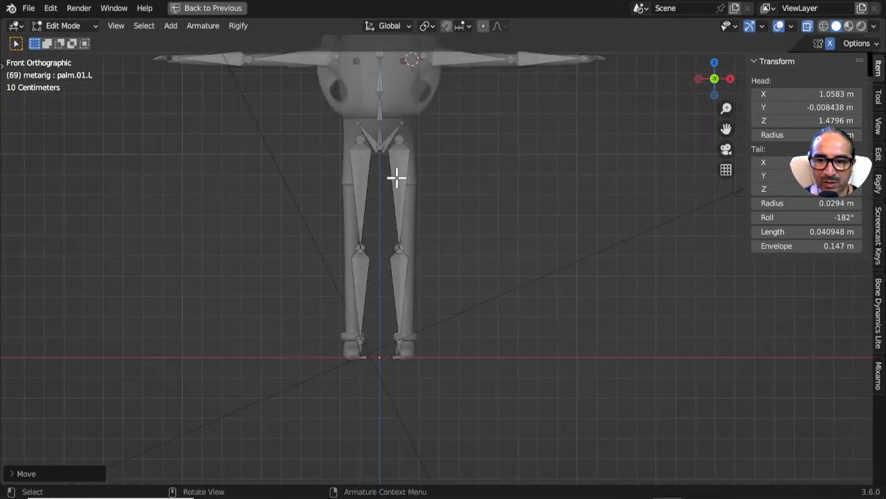
pyautogui.click(399, 138)
pyautogui.press('g')
pyautogui.click(436, 159)
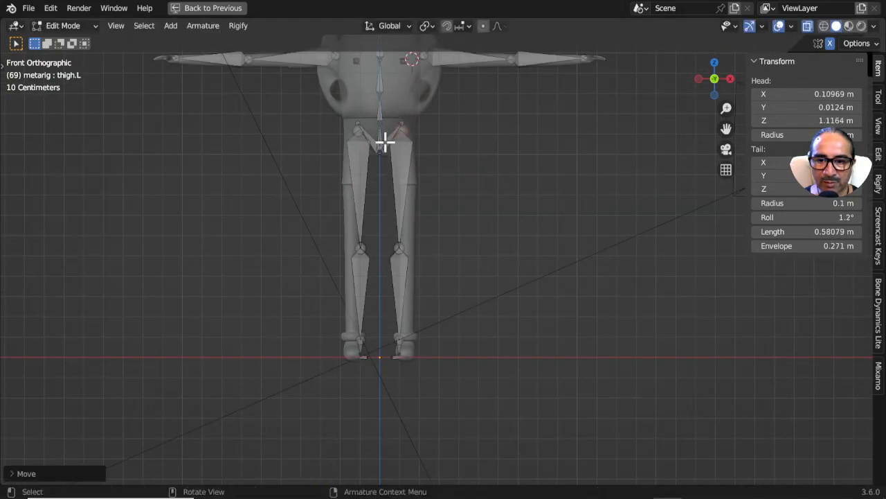
# Select the left shin, foot and heel bones and move them outward along X to the centre of the leg mesh
pyautogui.hotkey('shift', 'b')
pyautogui.moveTo(376, 221); pyautogui.dragTo(447, 411)
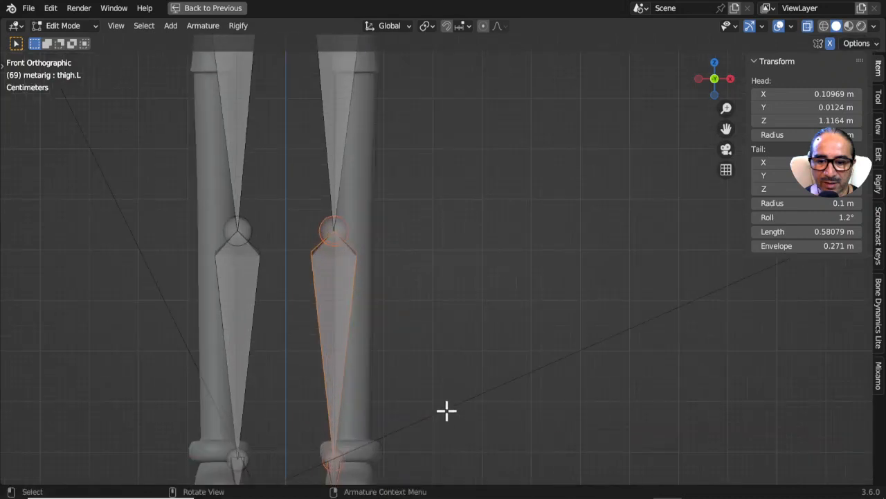
pyautogui.scroll(-3, 461, 307)
pyautogui.scroll(3, 461, 308)
pyautogui.press('g')
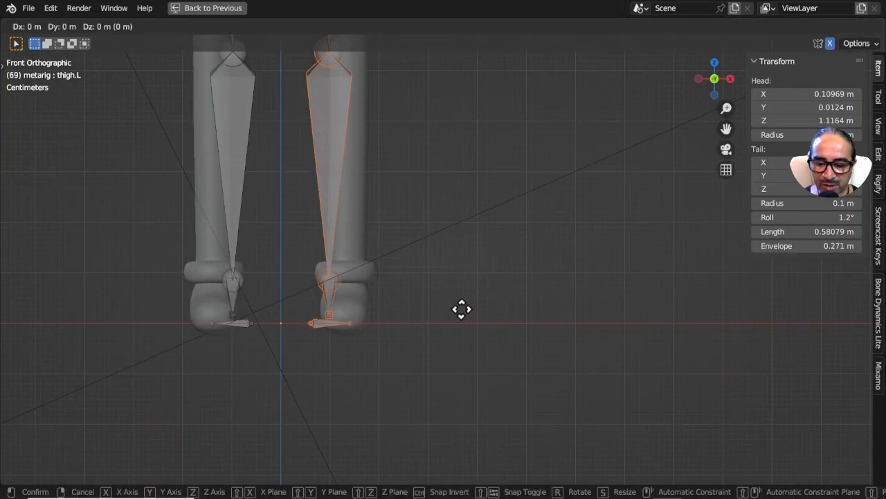
pyautogui.press('x')
pyautogui.click(479, 313)
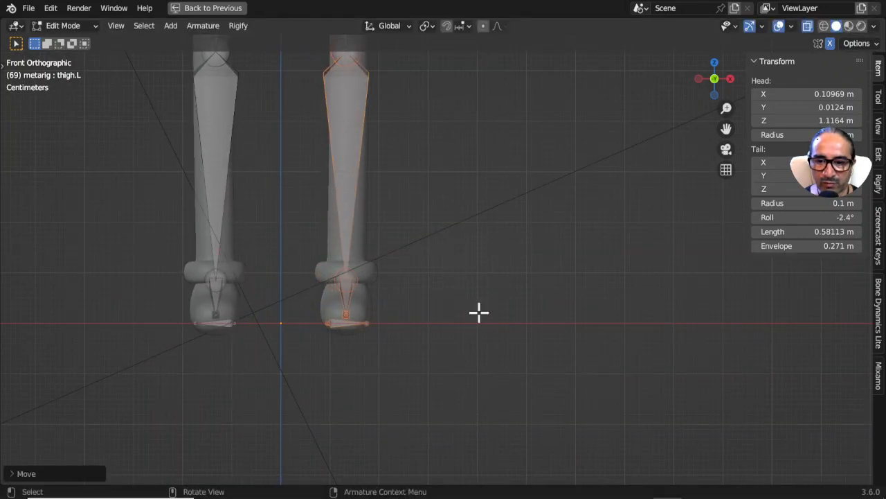
# Examine the left foot and heel bones against the shoe mesh and the ground line in right side view
pyautogui.keyDown('shift'); pyautogui.moveTo(457, 277); pyautogui.dragTo(473, 398, button='middle'); pyautogui.keyUp('shift')
pyautogui.press('KP_3')
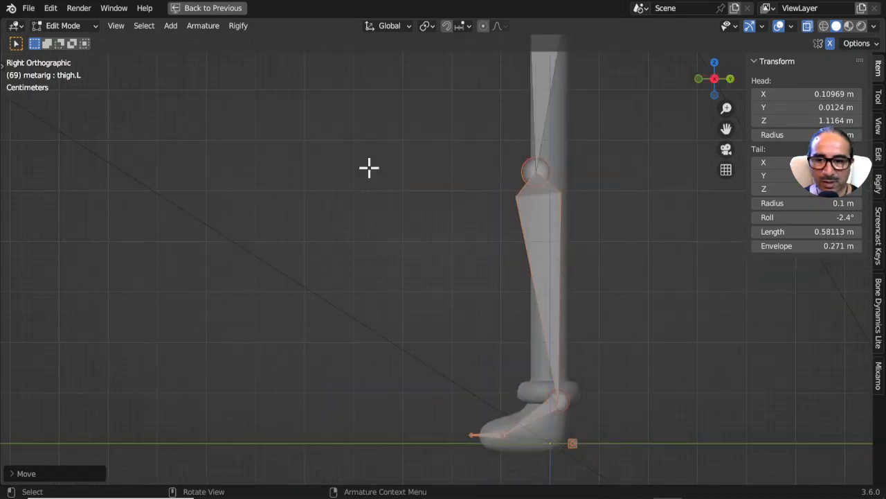
pyautogui.keyDown('shift'); pyautogui.moveTo(523, 319); pyautogui.dragTo(434, 242, button='middle'); pyautogui.keyUp('shift')
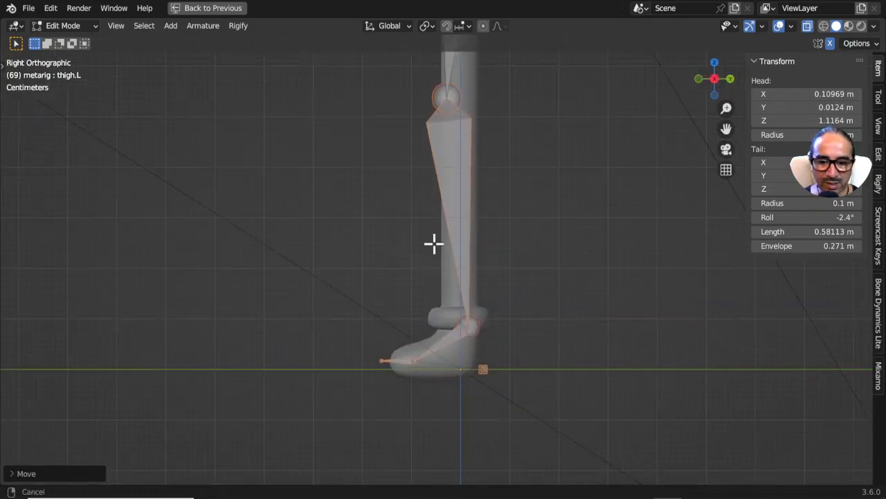
pyautogui.click(405, 350)
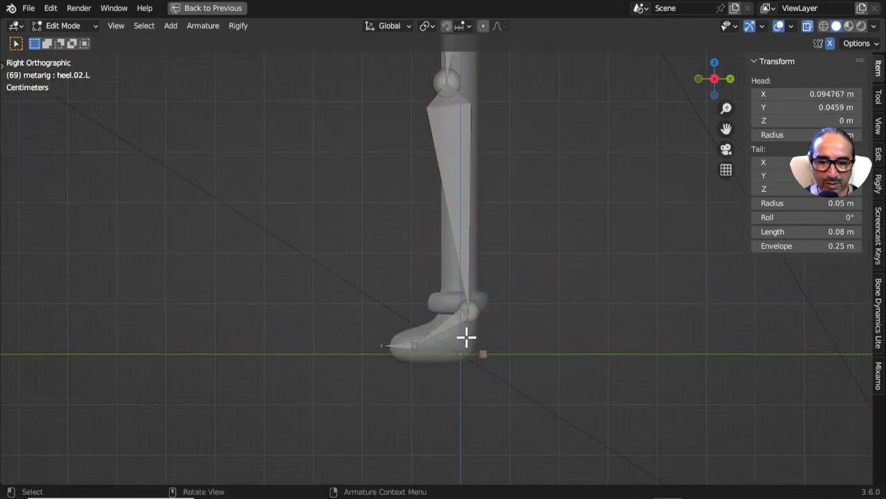
pyautogui.click(482, 354)
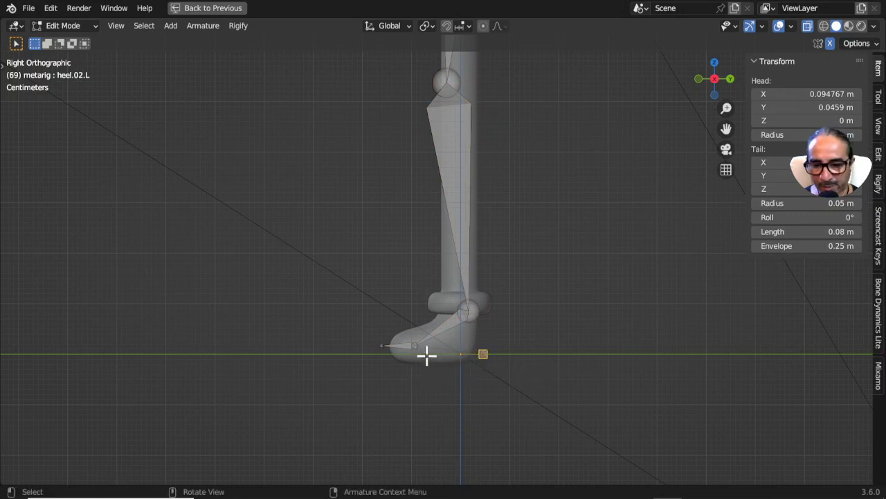
pyautogui.scroll(3, 452, 393)
pyautogui.keyDown('shift'); pyautogui.moveTo(451, 421); pyautogui.dragTo(435, 345, button='middle'); pyautogui.keyUp('shift')
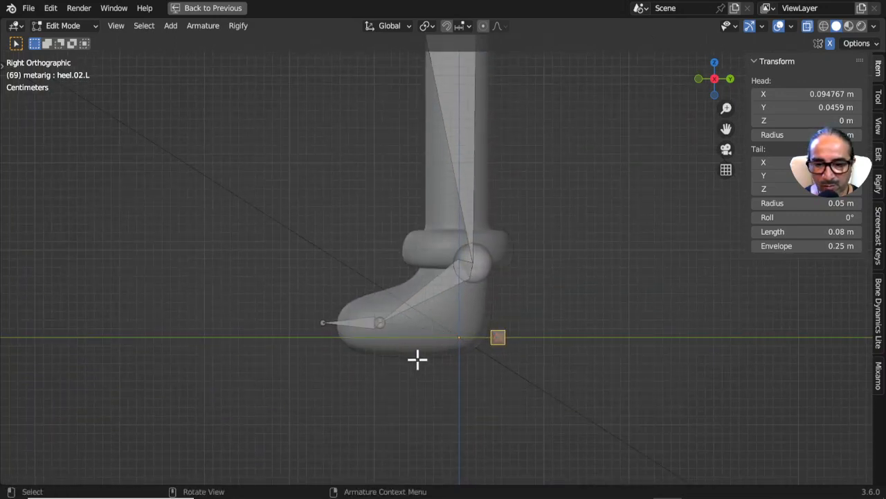
# Switch to editing the character mesh and raise the bottom edges of the shoe sole about 0.008 m along Z
pyautogui.press('Tab')
pyautogui.click(419, 353)
pyautogui.press('Tab')
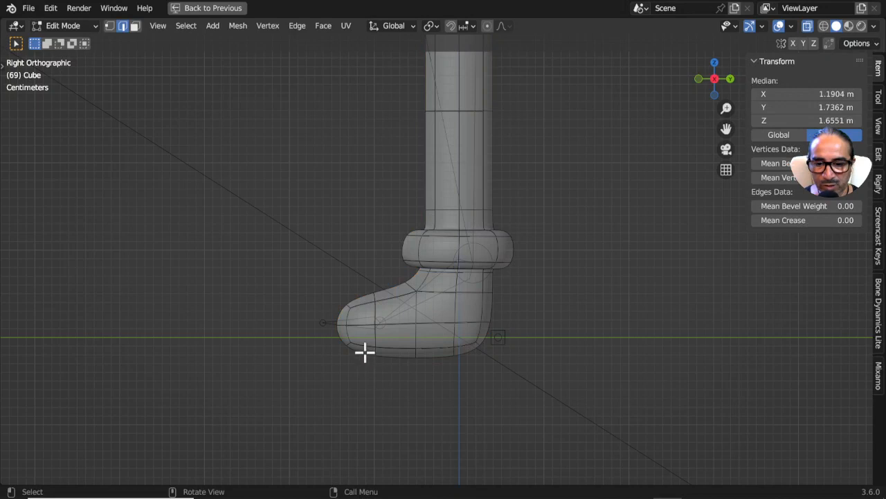
pyautogui.press('g')
pyautogui.press('z')
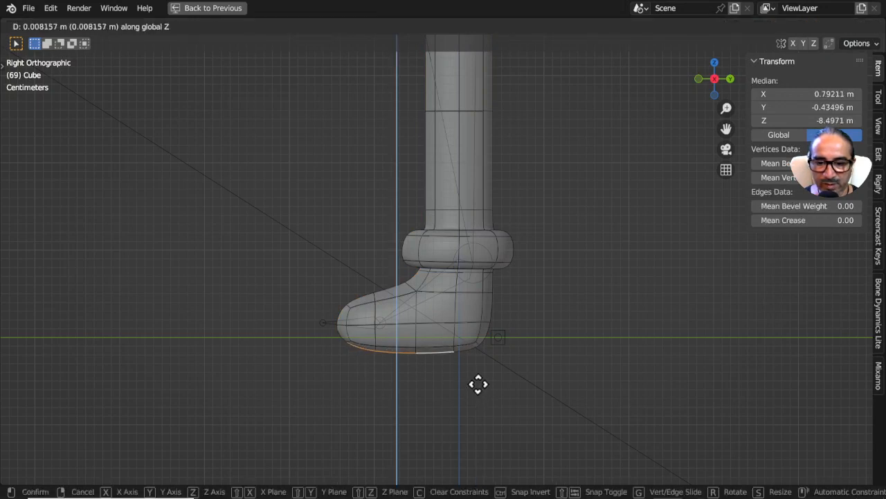
pyautogui.click(478, 383)
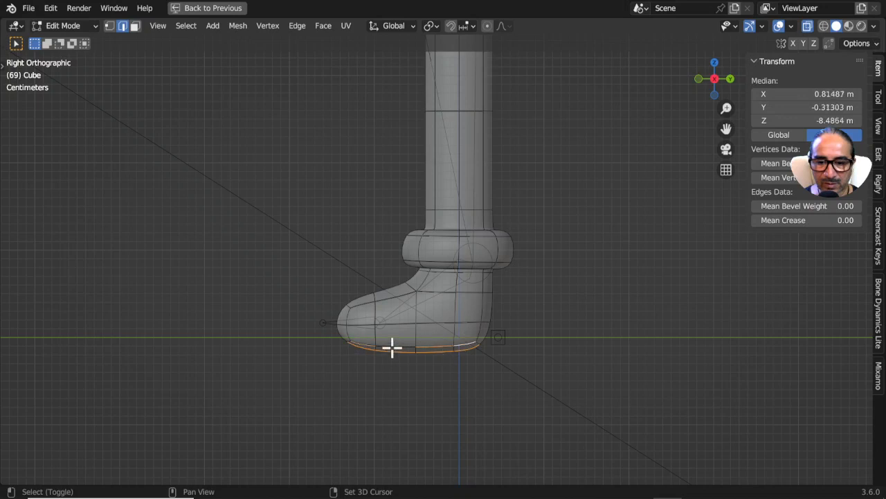
# Flatten the selected edges around the shoe sole along Z, move them slightly up along Z and return to Object Mode
pyautogui.press('s')
pyautogui.press('z')
pyautogui.click(429, 365)
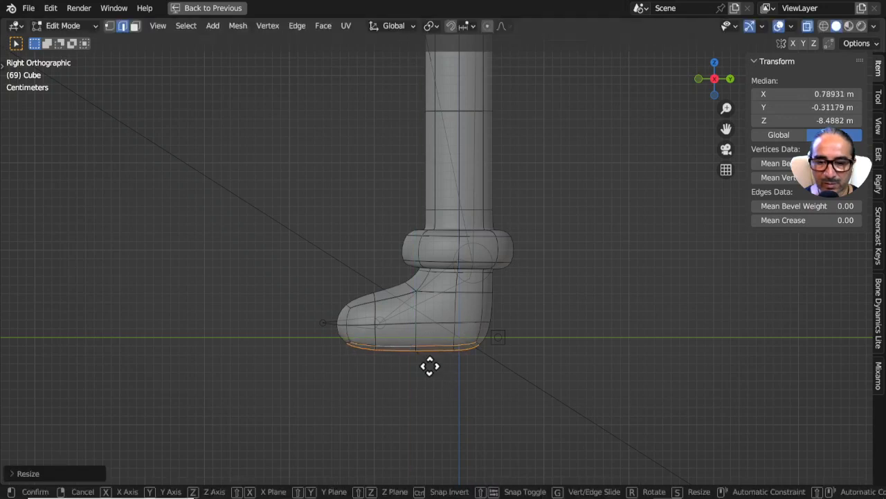
pyautogui.press('g')
pyautogui.press('z')
pyautogui.click(429, 360)
pyautogui.press('Tab')
pyautogui.scroll(-3, 436, 372)
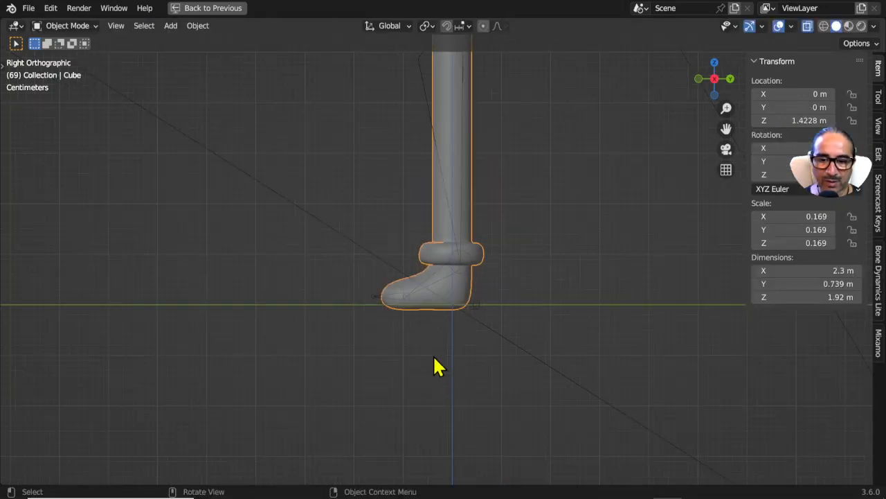
# Edit the metarig in front view and move the left shoulder bone down about 0.1 m along Z and about 0.02 m outward
pyautogui.scroll(-5, 464, 263)
pyautogui.moveTo(469, 277); pyautogui.dragTo(474, 181, button='middle')
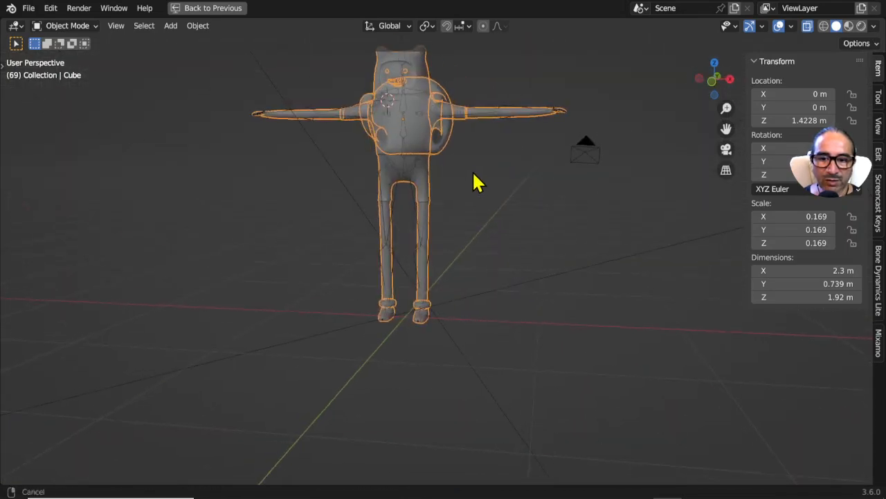
pyautogui.scroll(4, 485, 221)
pyautogui.press('KP_1')
pyautogui.scroll(3, 531, 336)
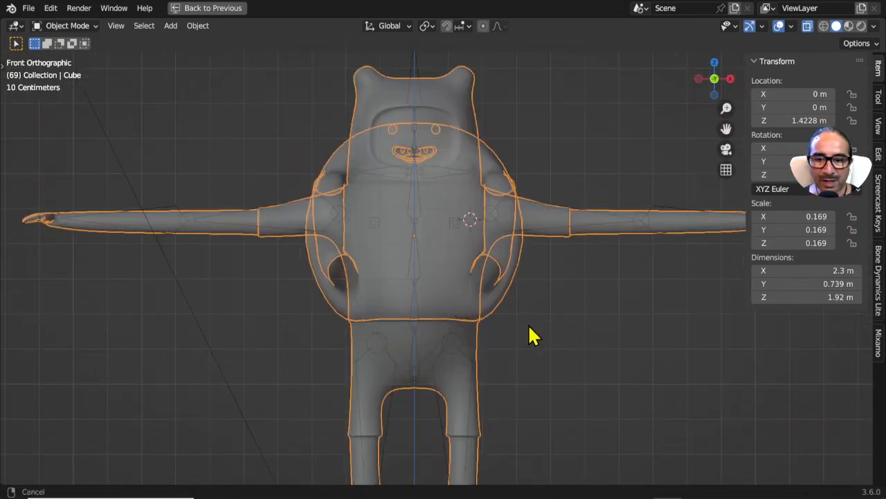
pyautogui.keyDown('shift'); pyautogui.moveTo(499, 283); pyautogui.dragTo(499, 320, button='middle'); pyautogui.keyUp('shift')
pyautogui.scroll(2, 457, 242)
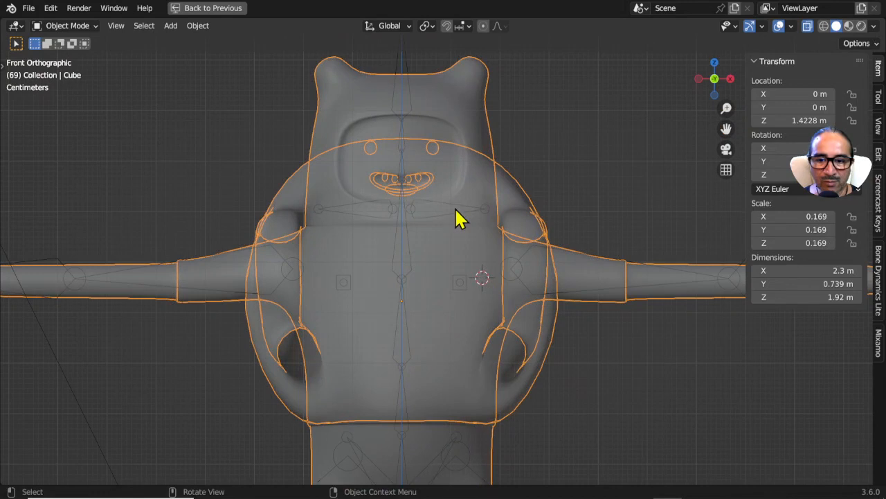
pyautogui.click(491, 222)
pyautogui.press('Tab')
pyautogui.click(446, 212)
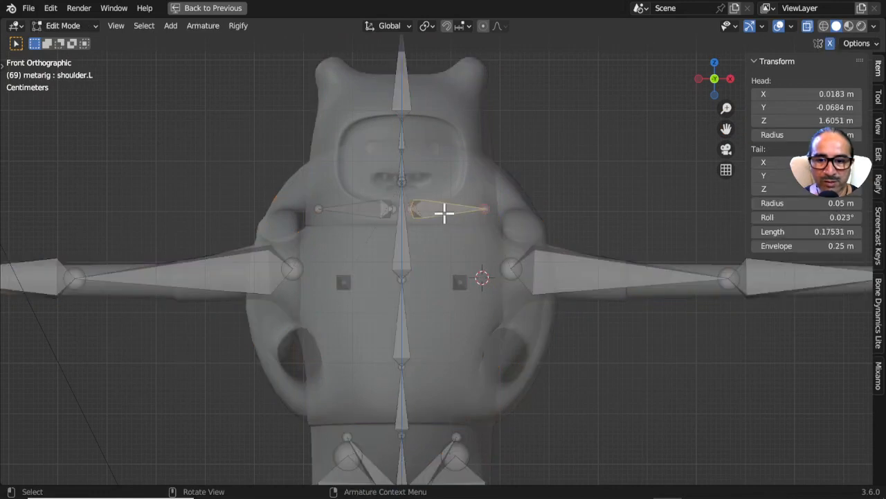
pyautogui.press('g')
pyautogui.press('z')
pyautogui.click(449, 264)
pyautogui.press('g')
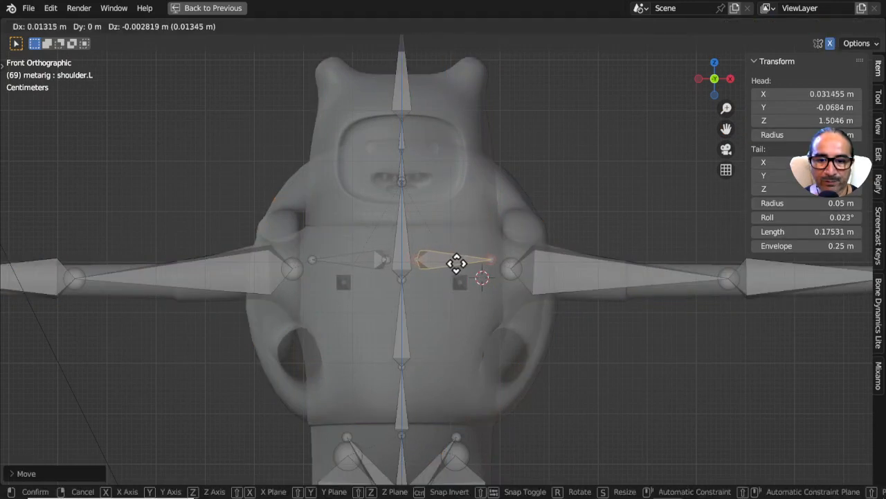
pyautogui.click(460, 263)
pyautogui.click(382, 171)
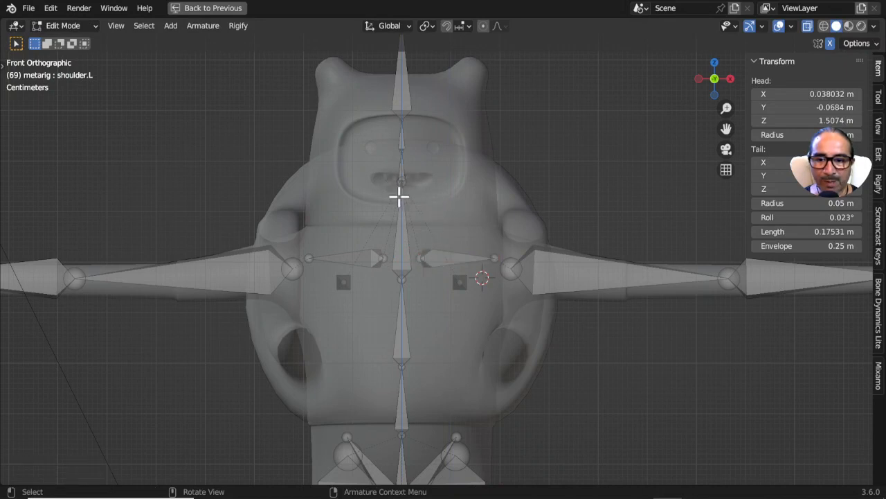
pyautogui.click(399, 197)
pyautogui.press('g')
pyautogui.rightClick(434, 232)
# Box-select the neck and head bones above the upper chest bone and move them down along Z to fit inside the head mesh
pyautogui.keyDown('shift'); pyautogui.moveTo(434, 231); pyautogui.dragTo(449, 282, button='middle'); pyautogui.keyUp('shift')
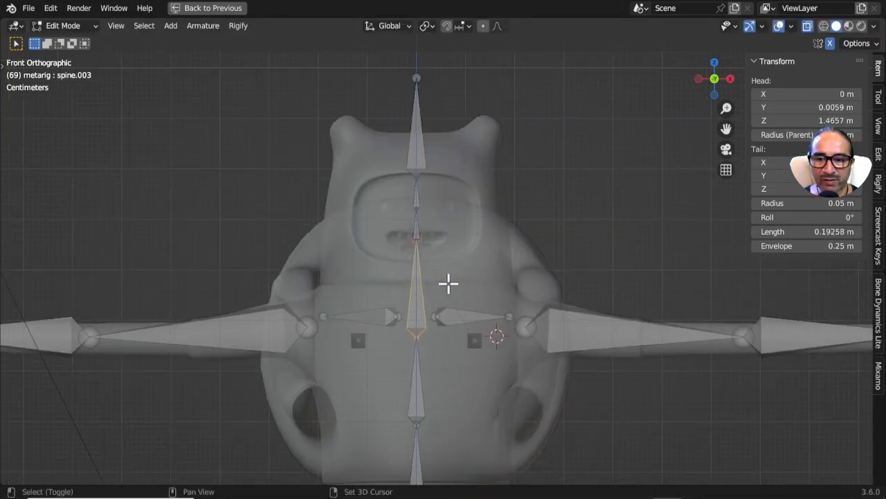
pyautogui.moveTo(384, 50); pyautogui.dragTo(470, 264)
pyautogui.press('g')
pyautogui.rightClick(480, 218)
pyautogui.press('g')
pyautogui.press('z')
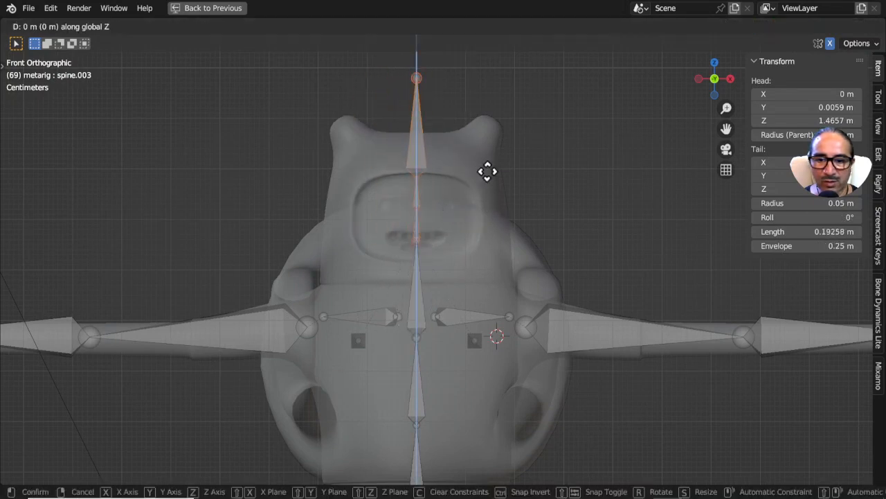
pyautogui.click(500, 242)
# Select the two short neck bones, scale them down and shift them slightly down along Z
pyautogui.scroll(3, 471, 300)
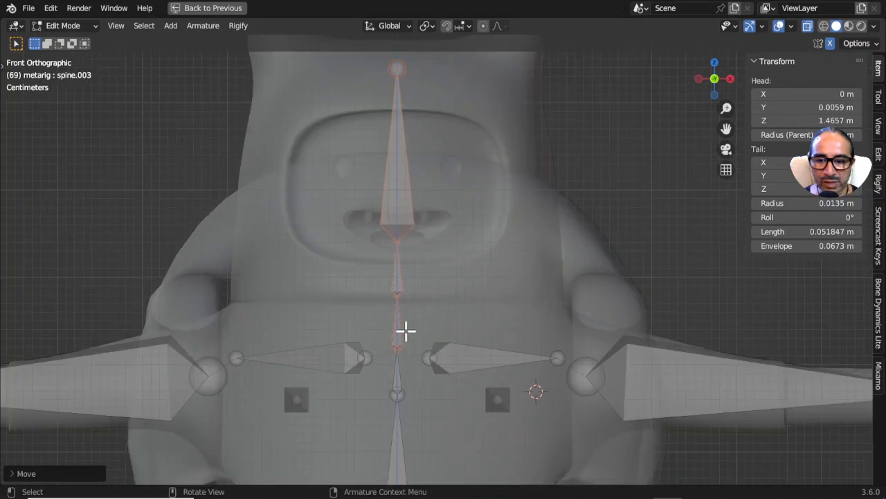
pyautogui.moveTo(367, 262); pyautogui.dragTo(418, 358)
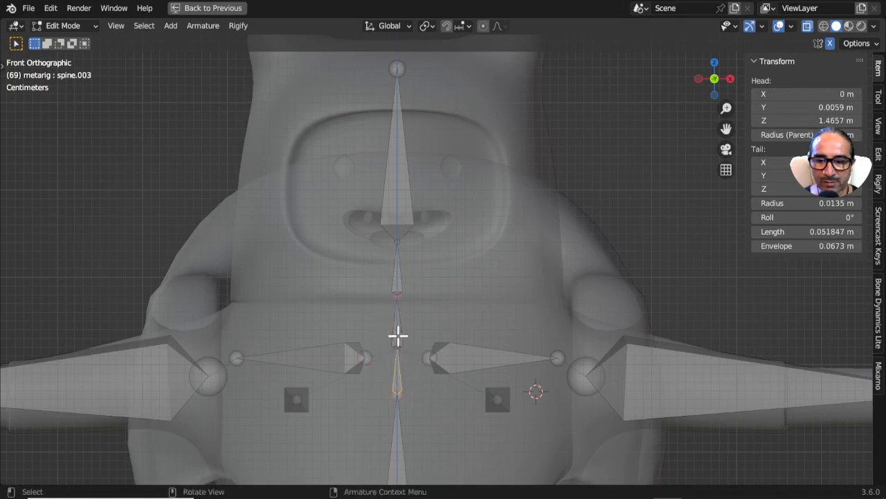
pyautogui.click(398, 336)
pyautogui.keyDown('shift'); pyautogui.click(398, 284); pyautogui.keyUp('shift')
pyautogui.keyDown('shift'); pyautogui.moveTo(383, 329); pyautogui.dragTo(411, 362); pyautogui.keyUp('shift')
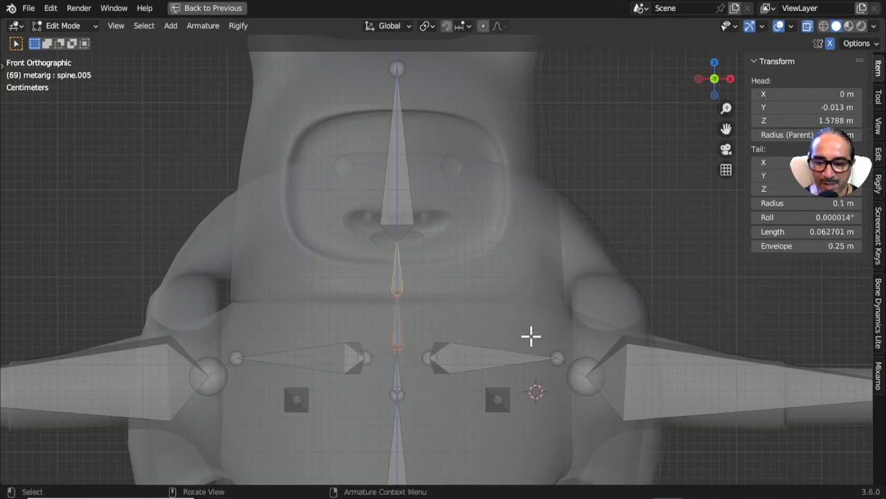
pyautogui.press('s')
pyautogui.click(455, 326)
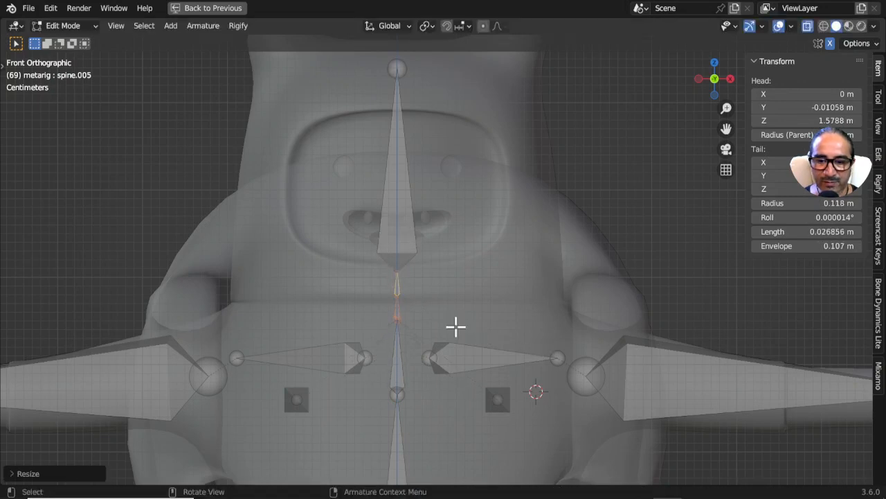
pyautogui.press('g')
pyautogui.press('z')
pyautogui.click(455, 326)
# Lower the head bone's tip slightly along Z, and move the neck bones beneath it down about 0.019 m along Z
pyautogui.scroll(-1, 443, 262)
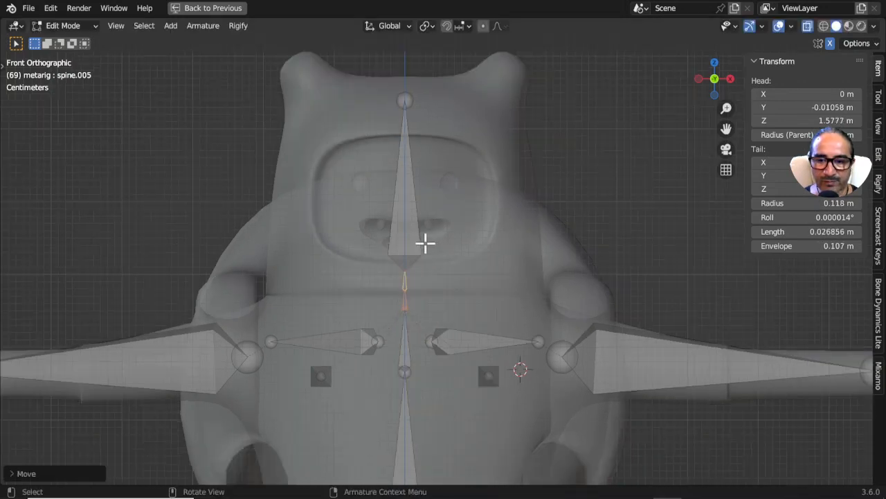
pyautogui.click(408, 108)
pyautogui.press('g')
pyautogui.press('z')
pyautogui.press('Escape')
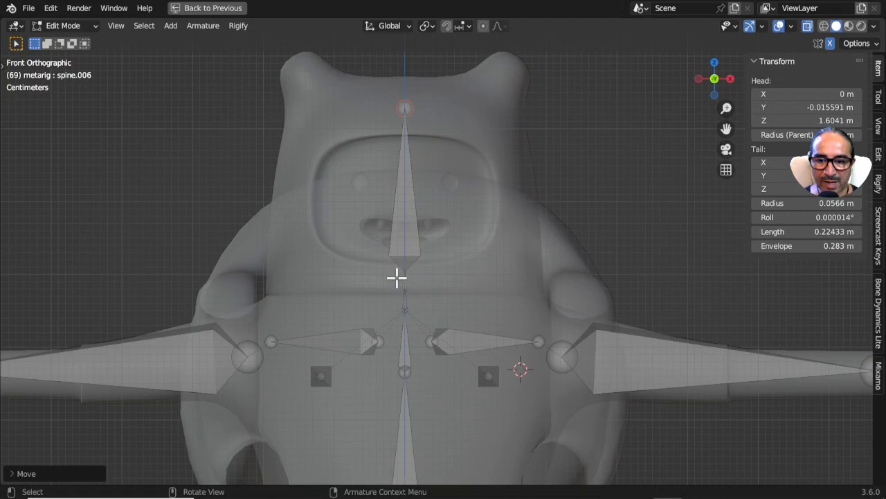
pyautogui.click(421, 301)
pyautogui.press('g')
pyautogui.press('z')
pyautogui.click(439, 337)
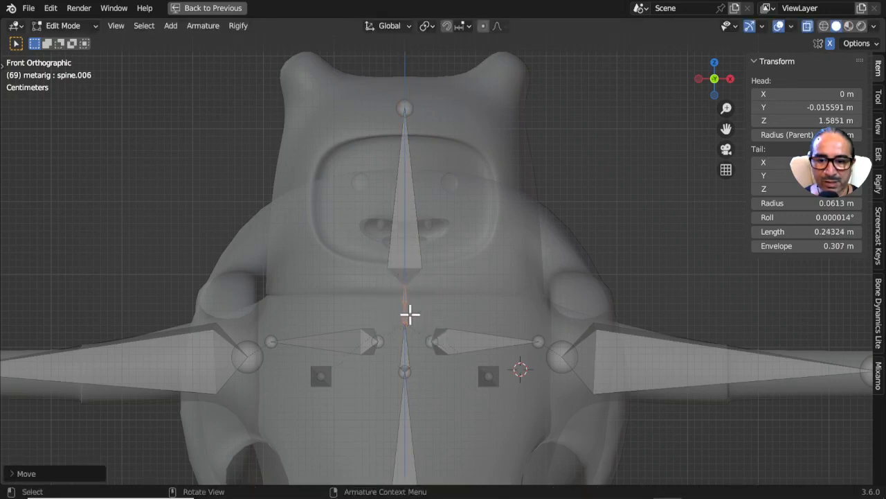
# Select the left breast bone and, in top view, move it back into the backpack, about 0.345 m along Y and 0.05 m outward
pyautogui.moveTo(459, 313); pyautogui.dragTo(492, 415, button='middle')
pyautogui.click(446, 347)
pyautogui.press('KP_7')
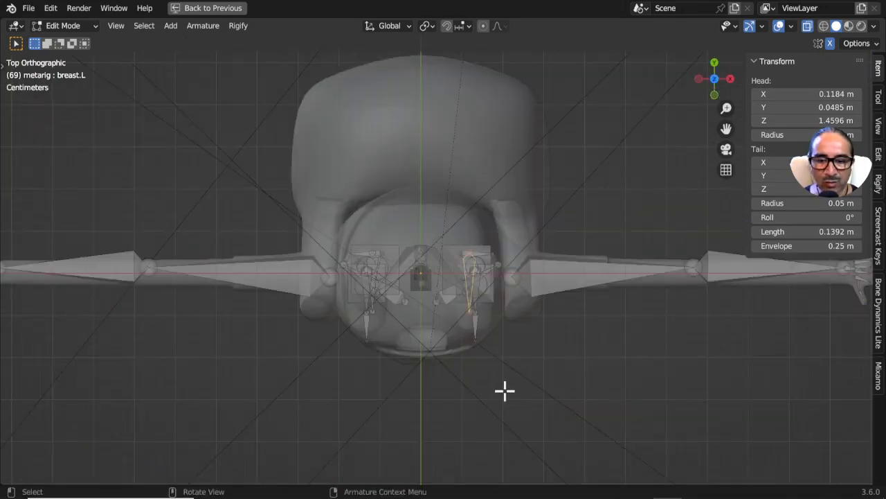
pyautogui.press('r')
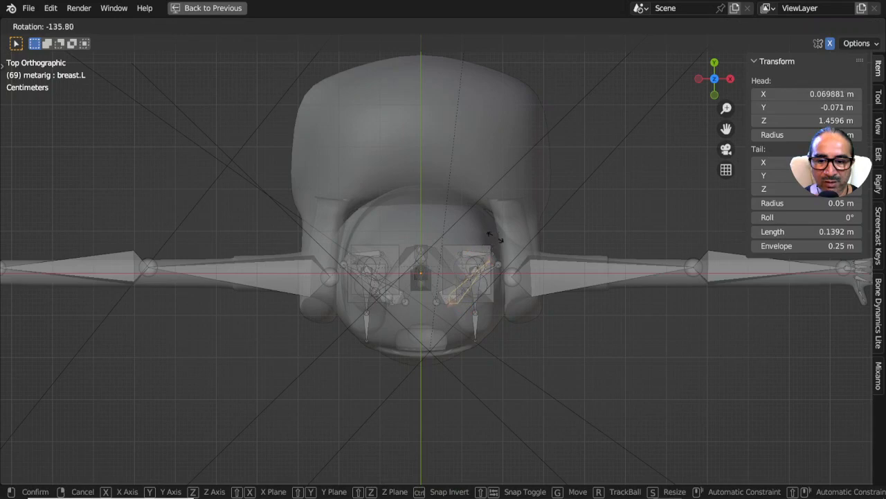
pyautogui.rightClick(516, 284)
pyautogui.press('g')
pyautogui.click(504, 231)
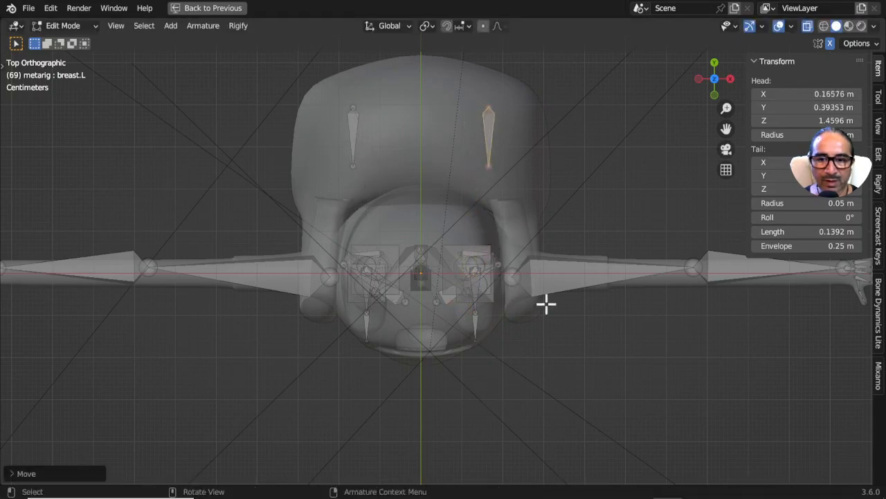
# Return the metarig to Object Mode, restore the full window layout and apply the metarig's scale
pyautogui.moveTo(547, 304); pyautogui.dragTo(546, 265, button='middle')
pyautogui.moveTo(490, 372); pyautogui.dragTo(493, 299, button='middle')
pyautogui.scroll(-4, 509, 304)
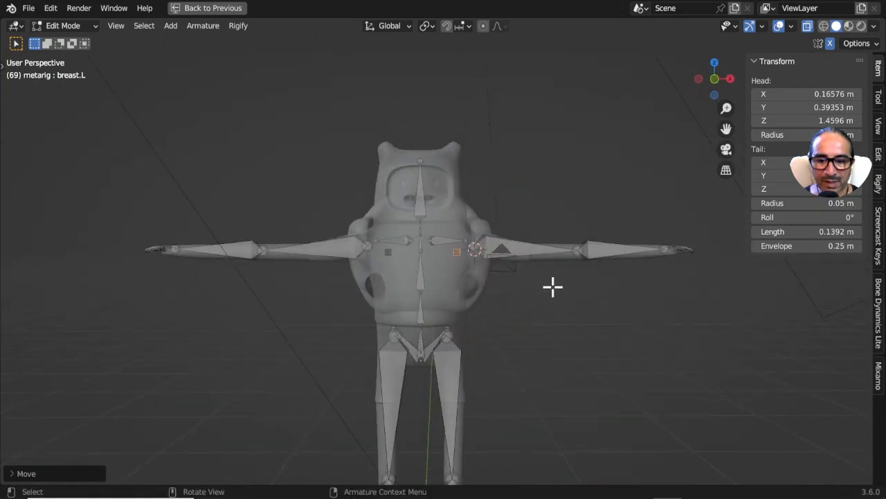
pyautogui.scroll(-2, 544, 309)
pyautogui.press('Tab')
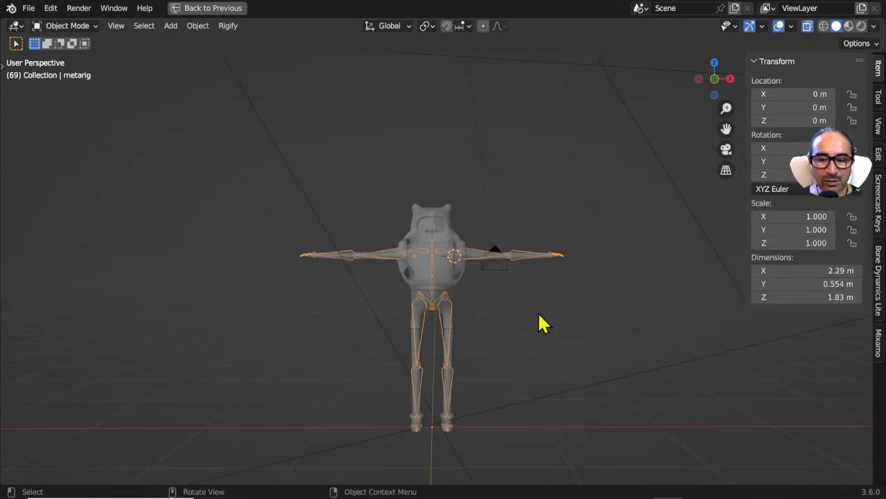
pyautogui.hotkey('ctrl', 'space')
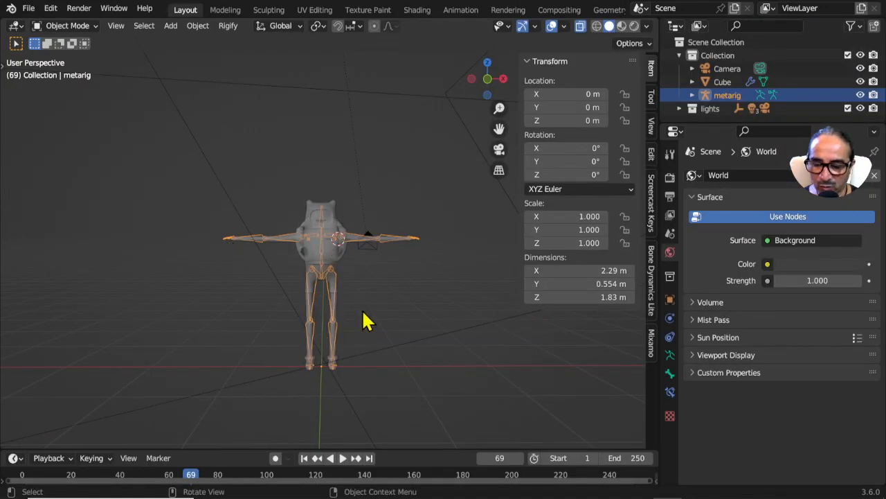
pyautogui.hotkey('ctrl', 'a')
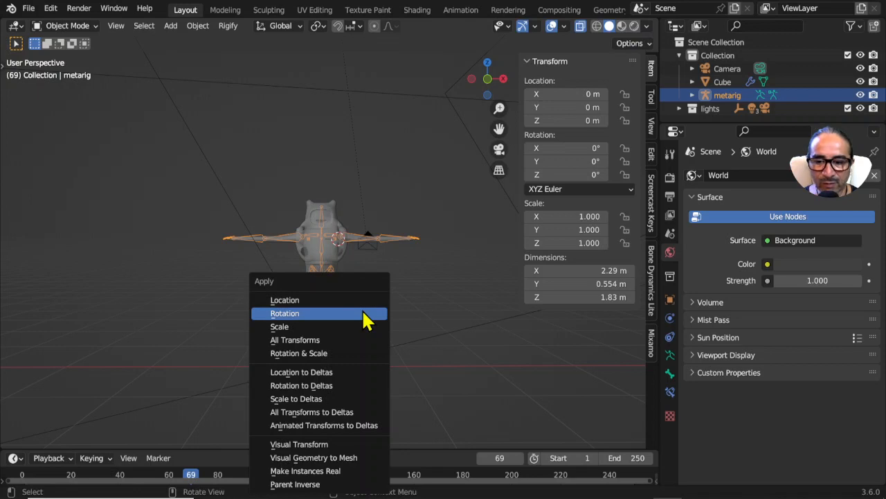
pyautogui.click(280, 327)
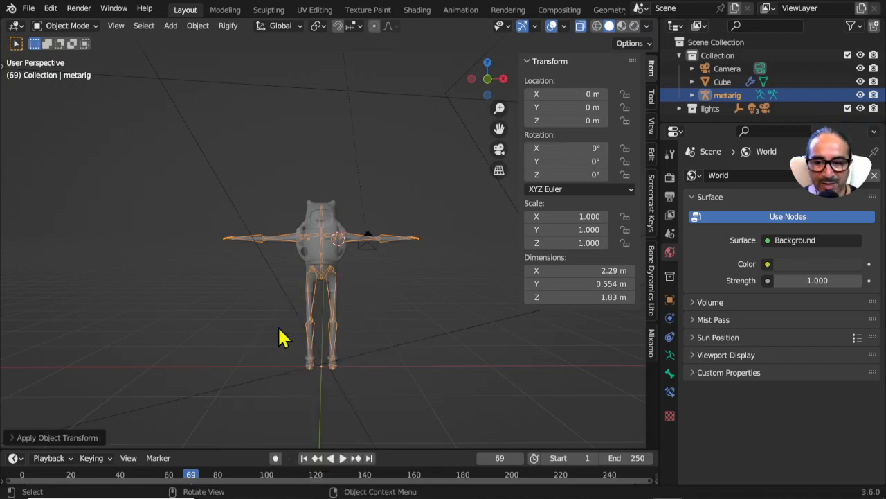
# Generate the Rigify rig from the metarig's armature properties and hide the metarig in the viewport
pyautogui.click(669, 354)
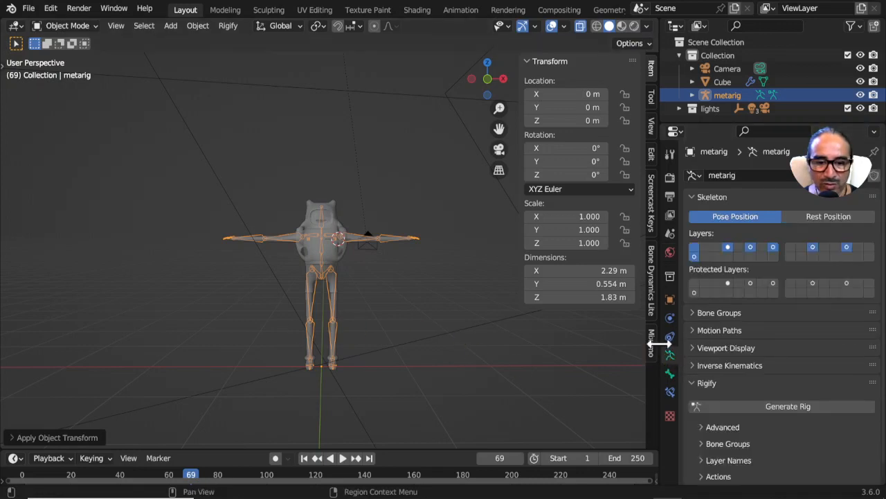
pyautogui.moveTo(659, 343); pyautogui.dragTo(624, 344)
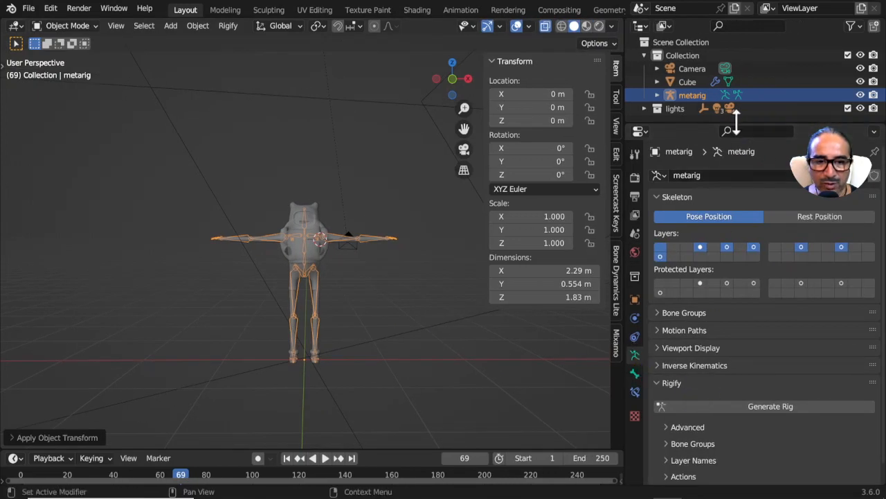
pyautogui.moveTo(736, 119); pyautogui.dragTo(732, 99)
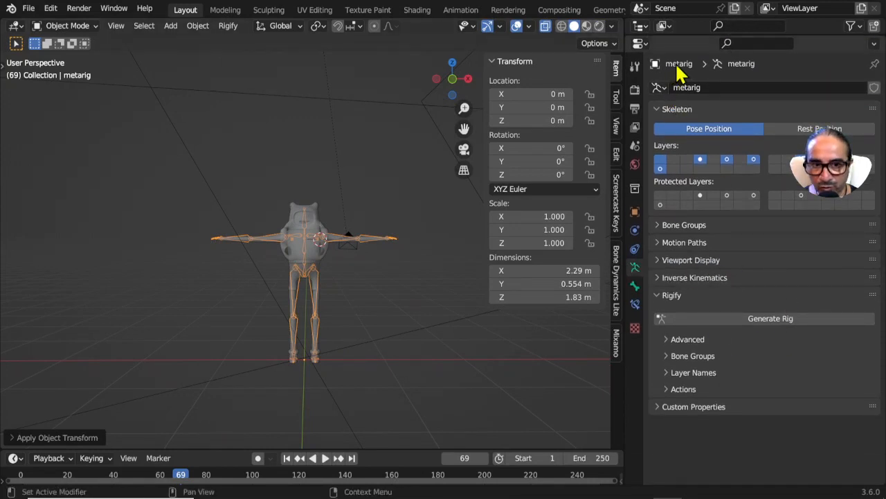
pyautogui.click(768, 318)
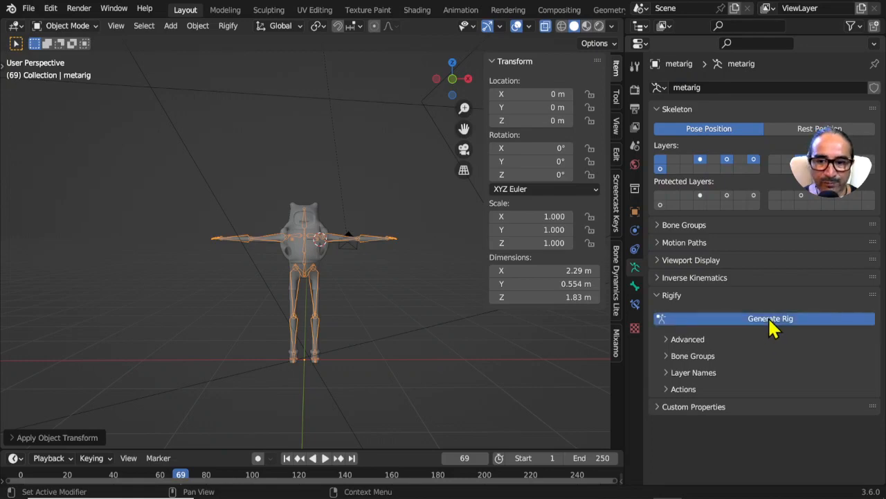
pyautogui.moveTo(430, 343); pyautogui.dragTo(411, 353, button='middle')
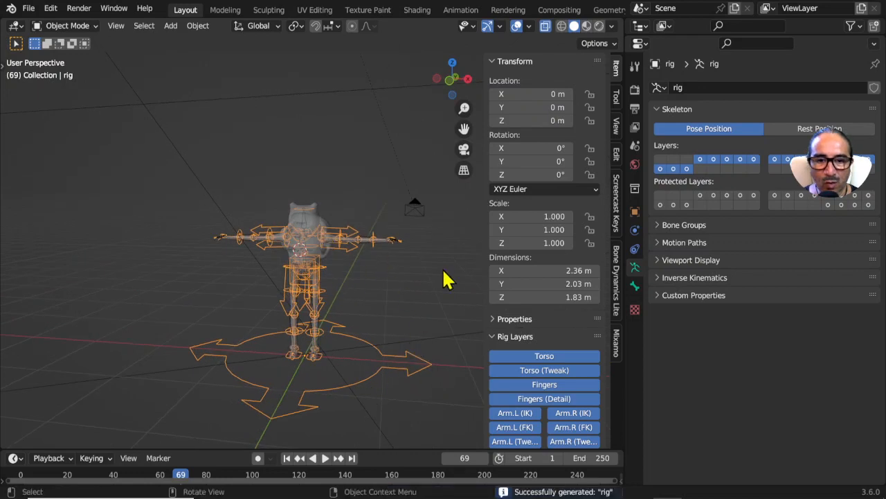
pyautogui.moveTo(736, 33); pyautogui.dragTo(736, 233)
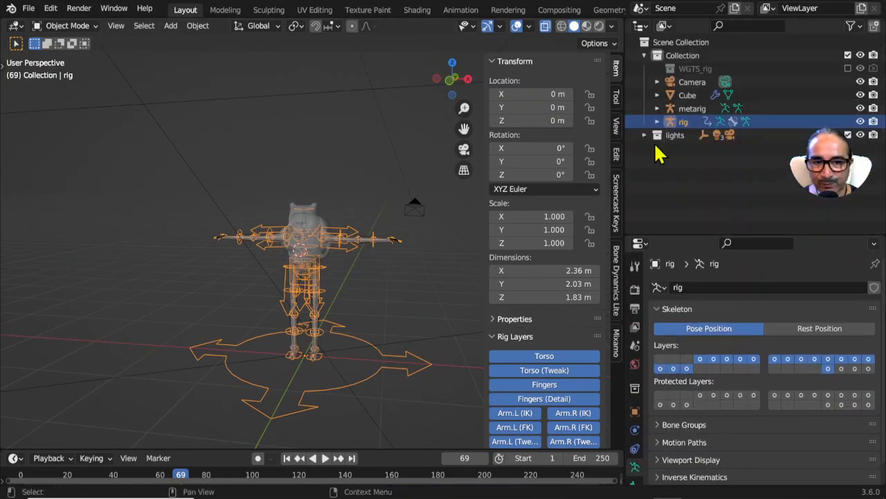
pyautogui.click(861, 109)
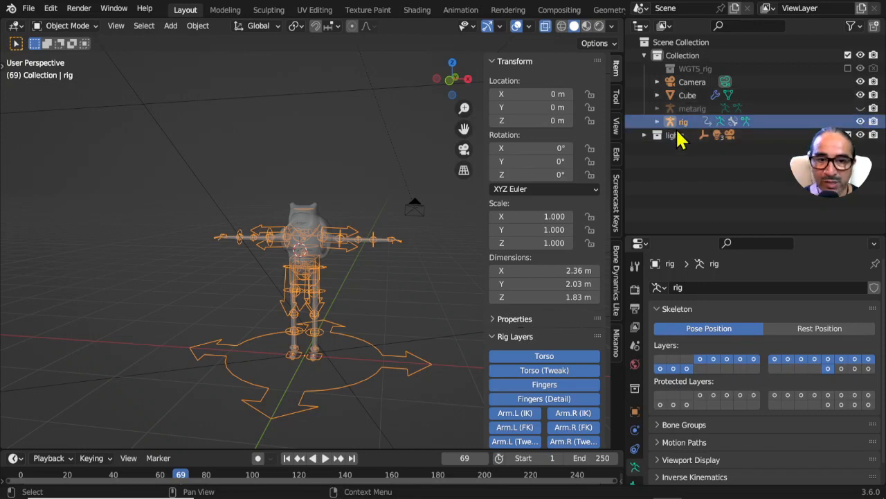
pyautogui.scroll(3, 392, 298)
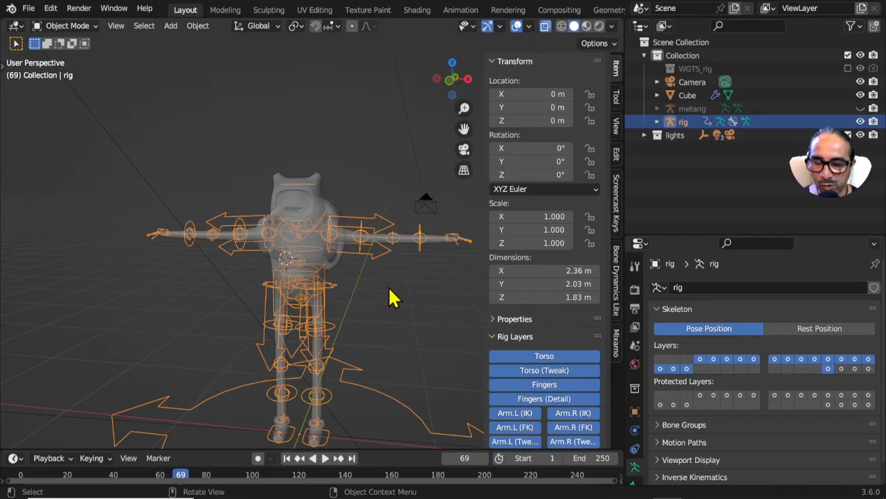
pyautogui.moveTo(385, 286); pyautogui.dragTo(339, 253, button='middle')
pyautogui.scroll(2, 393, 284)
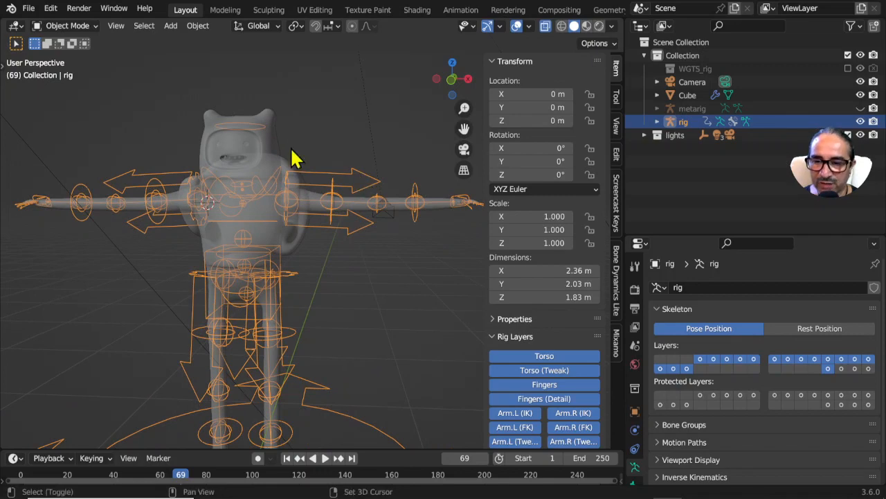
pyautogui.keyDown('shift'); pyautogui.click(277, 113); pyautogui.keyUp('shift')
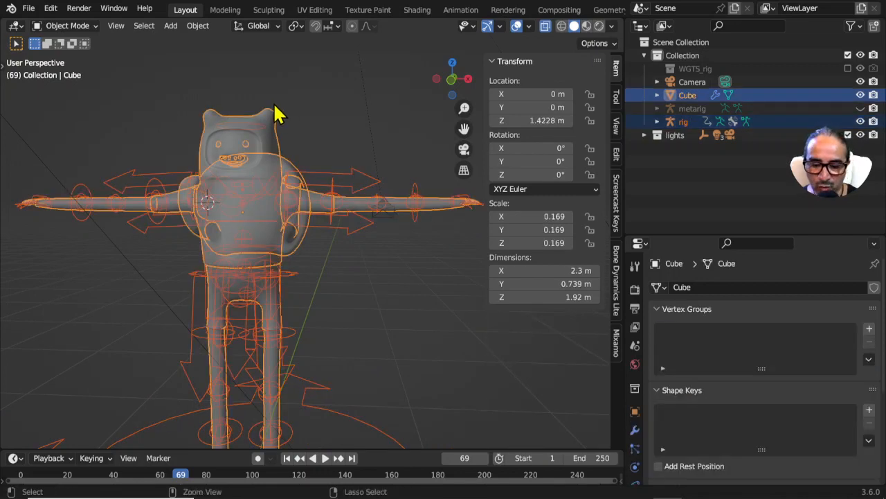
pyautogui.hotkey('ctrl', 'p')
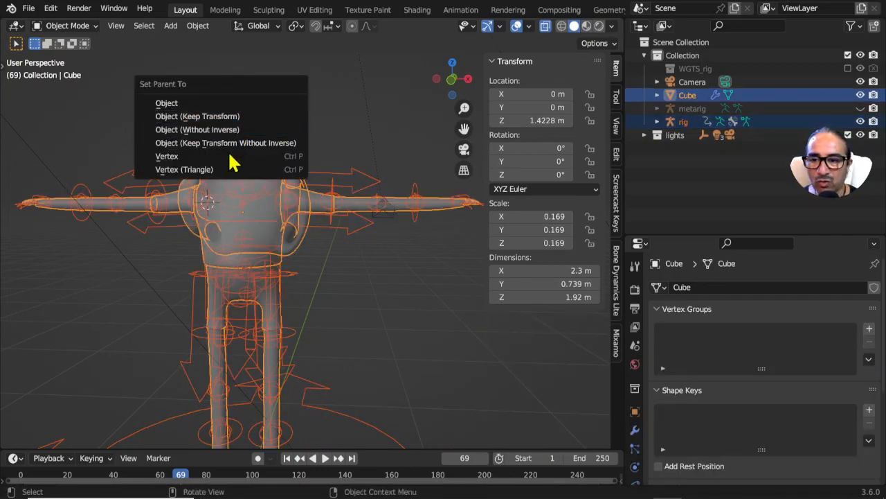
pyautogui.click(340, 108)
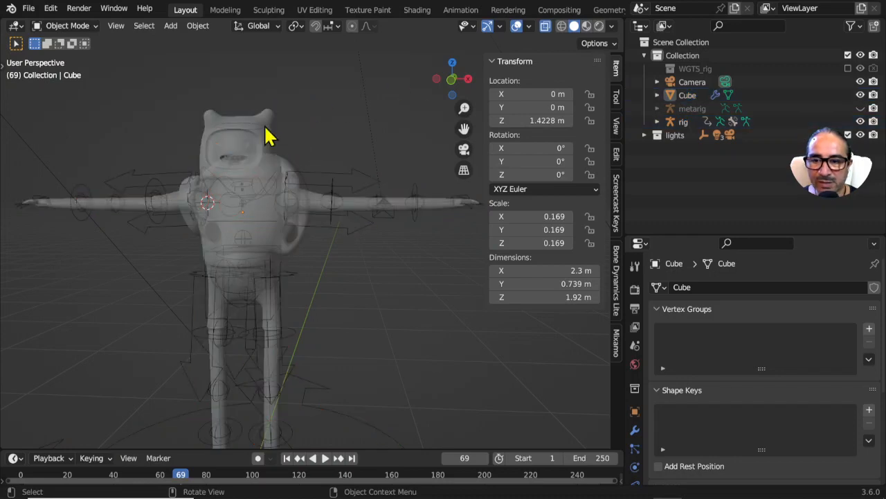
# Select the character mesh together with the generated rig and parent the mesh to it with automatic weights
pyautogui.click(270, 121)
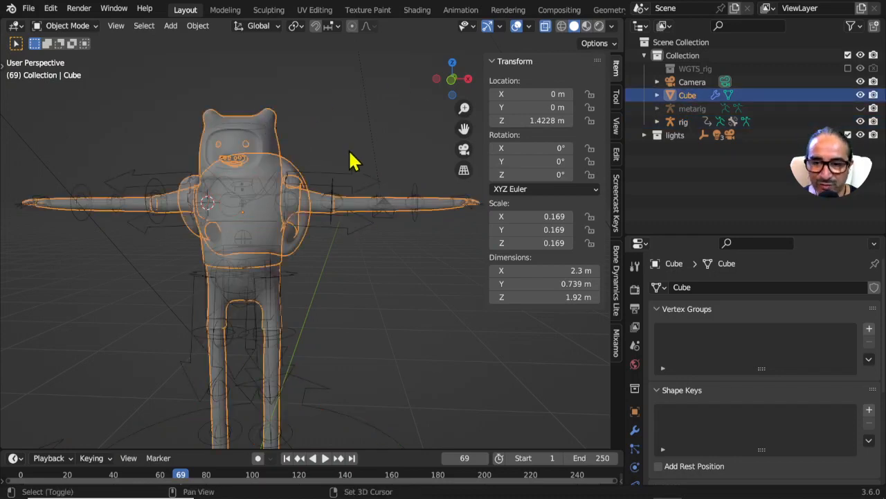
pyautogui.keyDown('shift'); pyautogui.click(367, 179); pyautogui.keyUp('shift')
pyautogui.hotkey('ctrl', 'p')
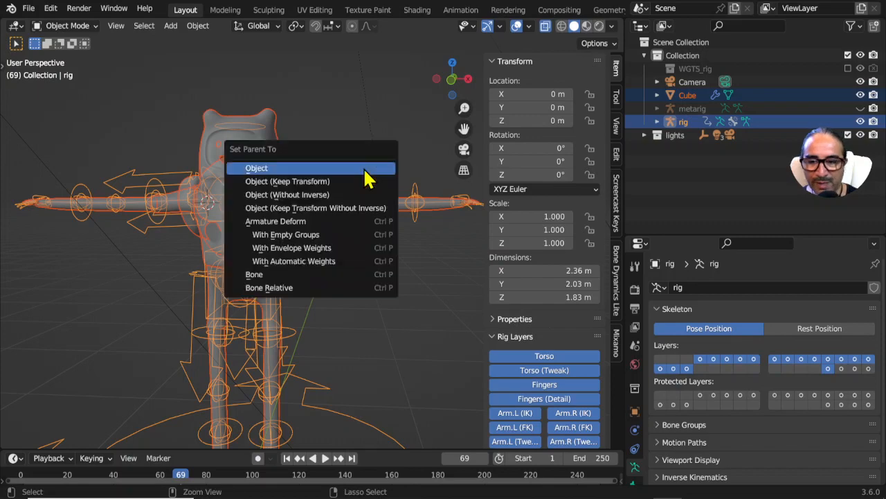
pyautogui.click(326, 261)
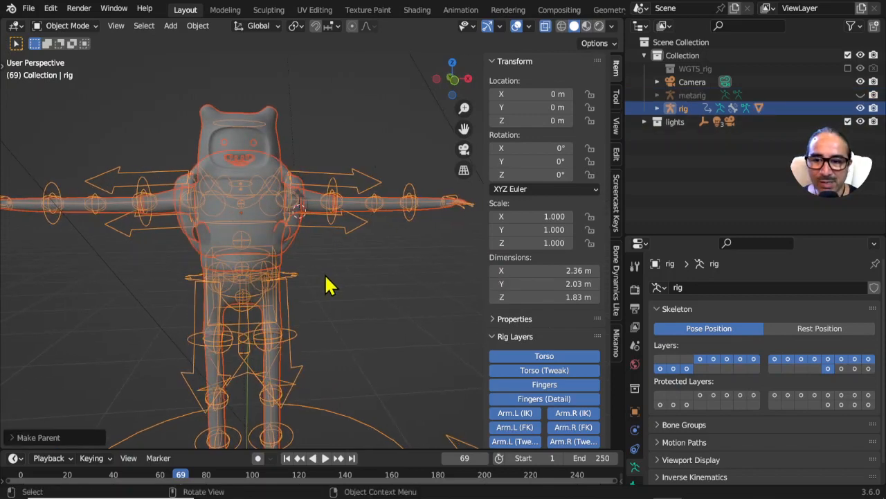
# Switch the rig to Pose Mode and try moving the torso control to test the mesh's deformation
pyautogui.hotkey('ctrl', 'Tab')
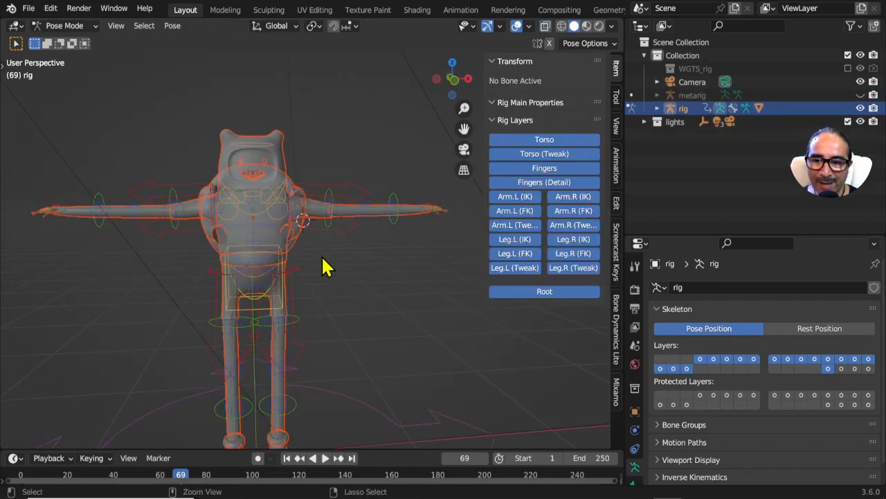
pyautogui.click(271, 261)
pyautogui.press('g')
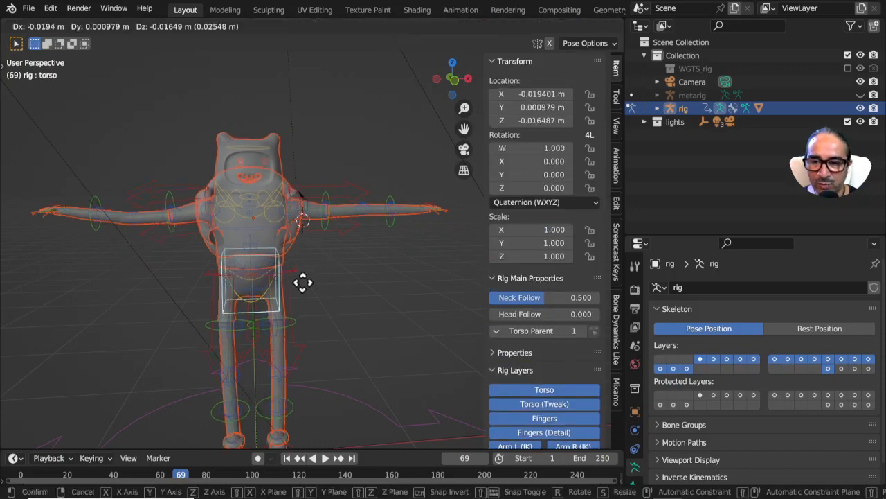
pyautogui.rightClick(340, 287)
# Test-move the torso control again, viewing the face up close to examine how the eyes and mouth follow
pyautogui.scroll(2, 320, 246)
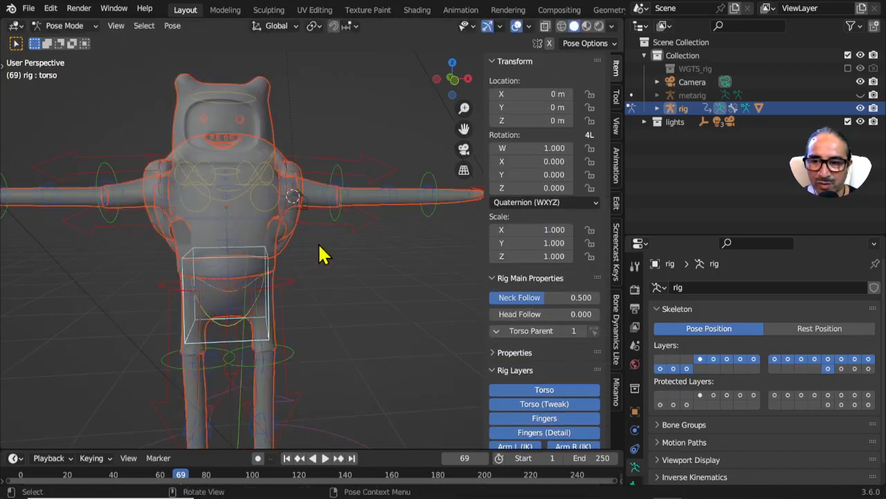
pyautogui.moveTo(319, 245); pyautogui.dragTo(335, 297, button='middle')
pyautogui.scroll(3, 335, 297)
pyautogui.press('g')
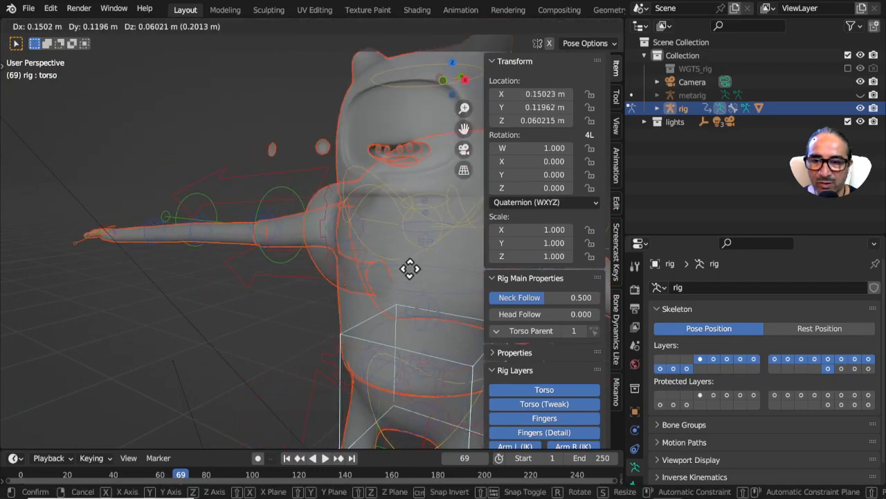
pyautogui.rightClick(408, 268)
pyautogui.scroll(2, 384, 275)
pyautogui.keyDown('shift'); pyautogui.moveTo(384, 276); pyautogui.dragTo(352, 340, button='middle'); pyautogui.keyUp('shift')
pyautogui.press('g')
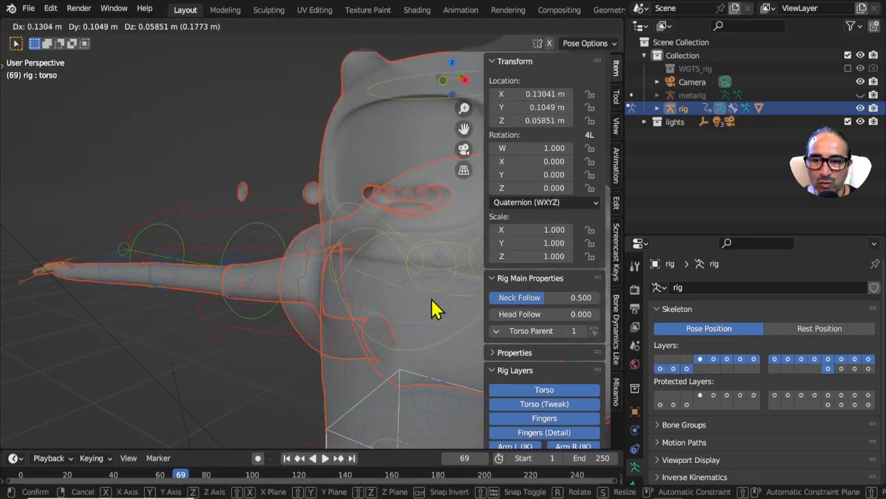
pyautogui.rightClick(430, 305)
pyautogui.scroll(1, 349, 287)
pyautogui.moveTo(367, 287)
pyautogui.mouseDown(button='middle')
pyautogui.moveTo(311, 271)
pyautogui.moveTo(360, 280)
pyautogui.mouseUp(button='middle')
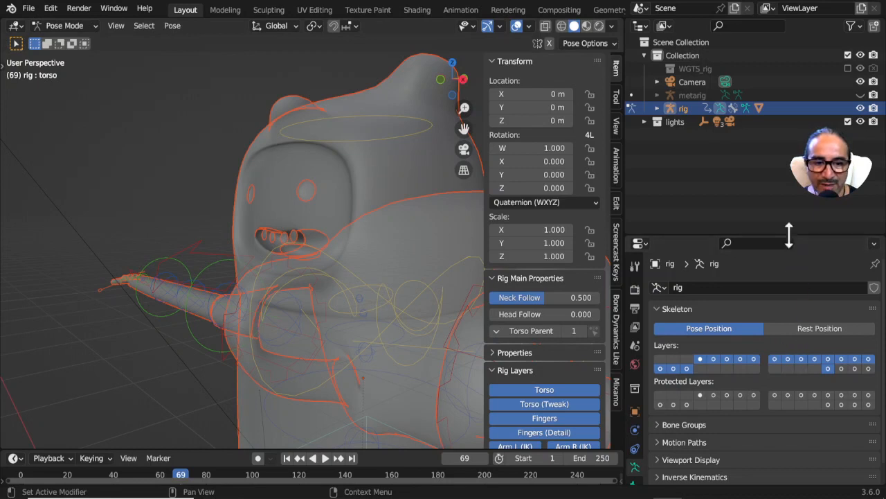
# Enlarge the armature properties, show only the rig's deformation bone layer and select the head bone to identify its name
pyautogui.moveTo(789, 234); pyautogui.dragTo(759, 126)
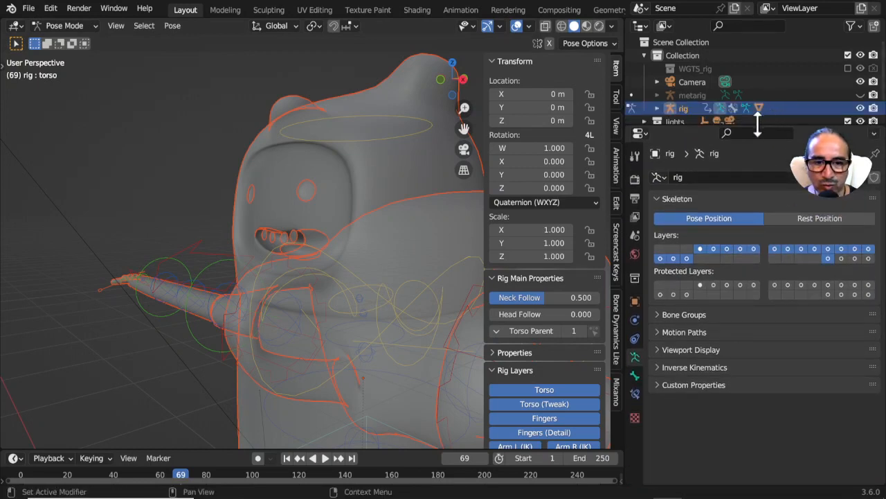
pyautogui.click(842, 258)
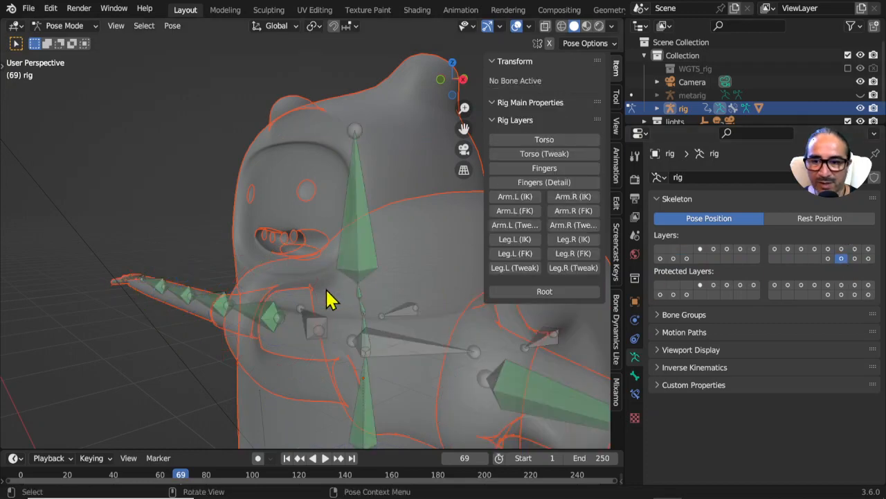
pyautogui.moveTo(326, 297); pyautogui.dragTo(311, 210, button='middle')
pyautogui.click(308, 206)
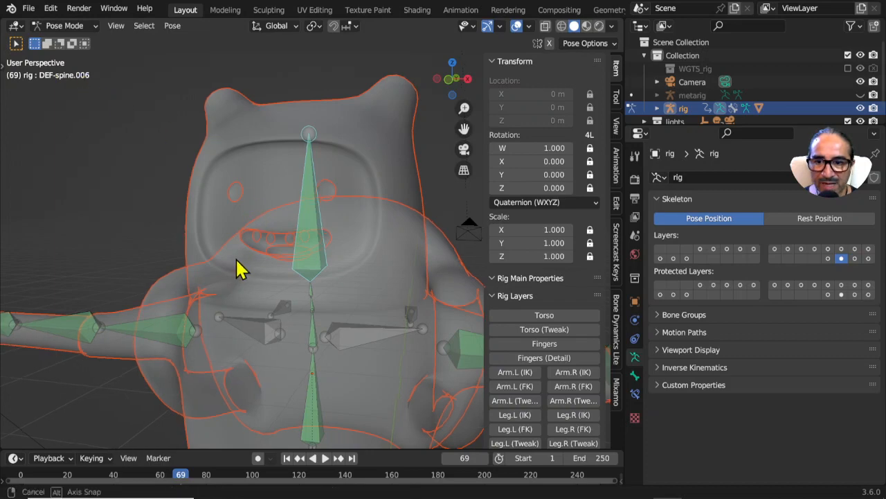
pyautogui.moveTo(238, 268); pyautogui.dragTo(340, 211, button='middle')
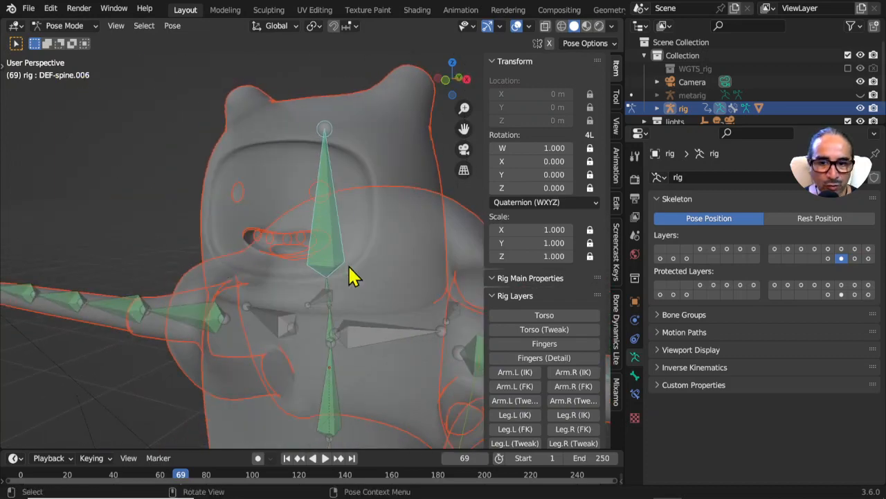
pyautogui.click(235, 153)
pyautogui.press('Tab')
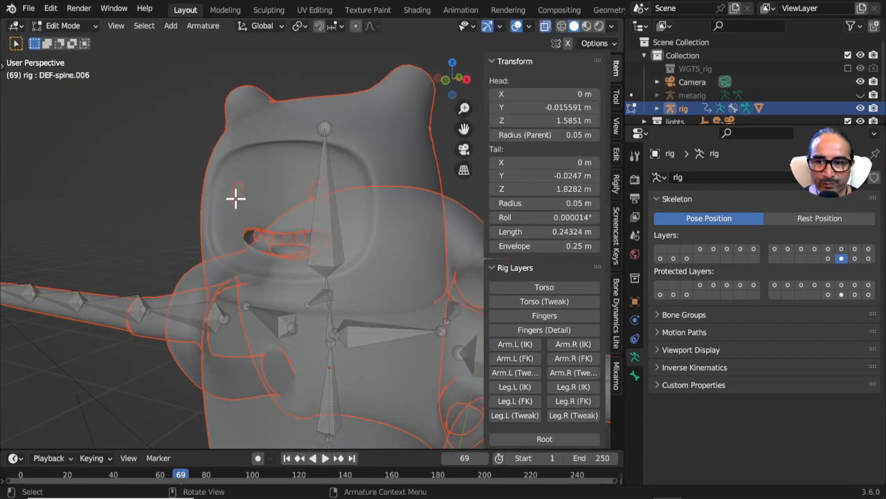
pyautogui.moveTo(269, 221); pyautogui.dragTo(340, 221, button='middle')
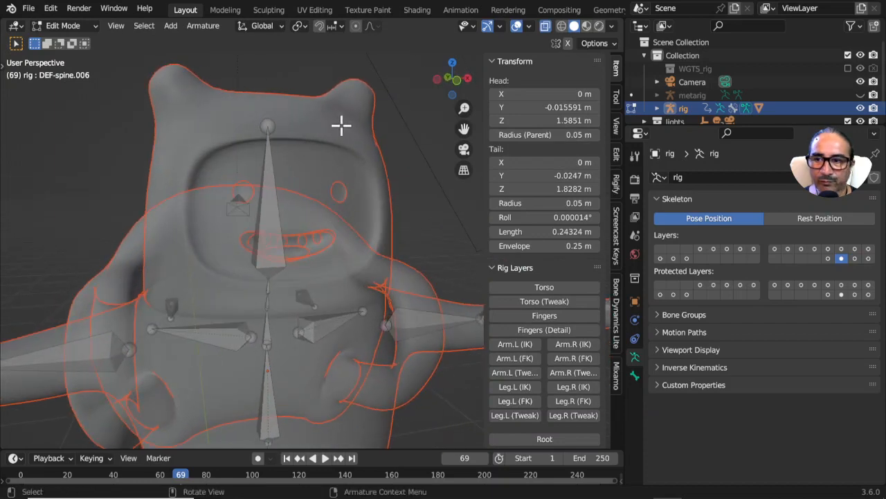
pyautogui.press('Tab')
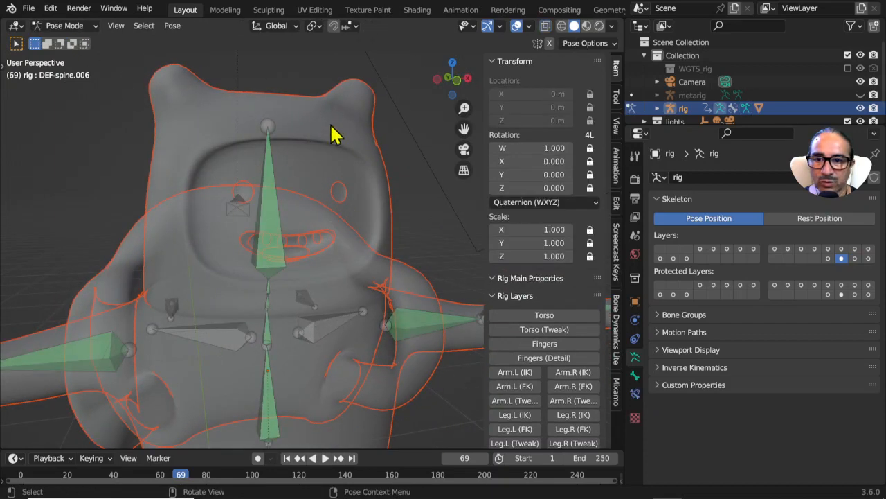
# Leave the rig's Pose Mode, select the character mesh and enter its Edit Mode with X-ray turned off
pyautogui.hotkey('ctrl', 'Tab')
pyautogui.click(355, 98)
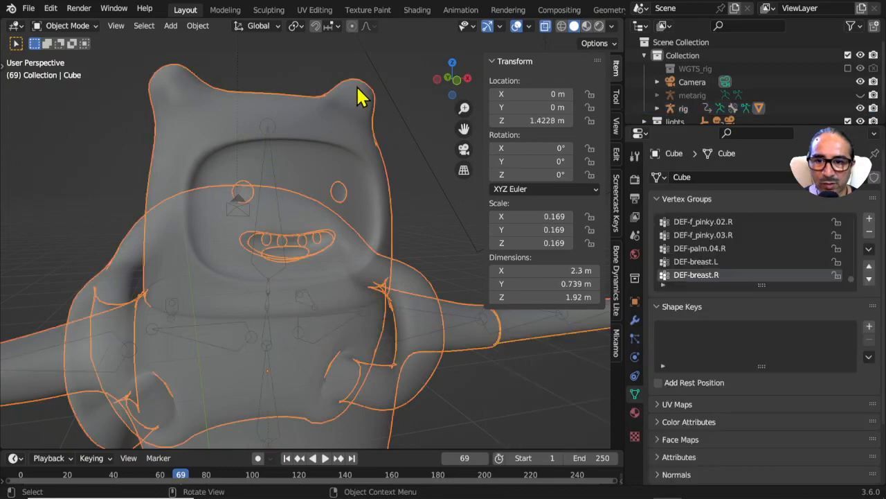
pyautogui.hotkey('ctrl', 'Tab')
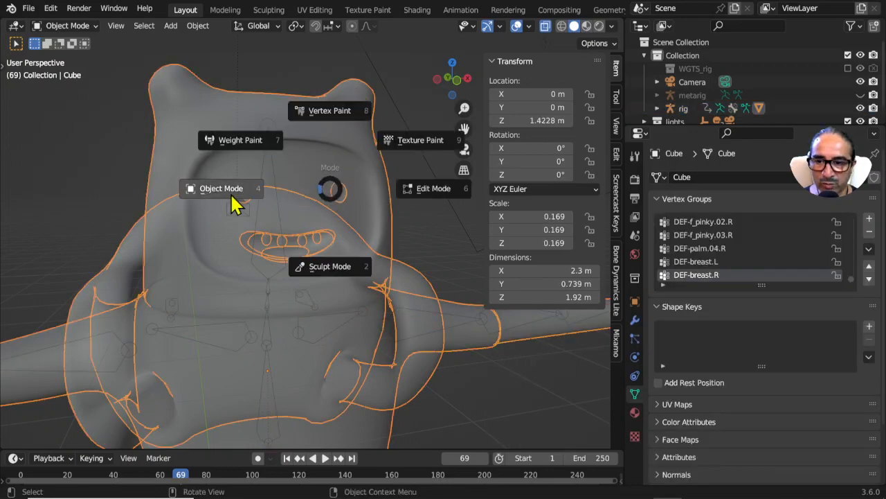
pyautogui.click(229, 192)
pyautogui.click(77, 25)
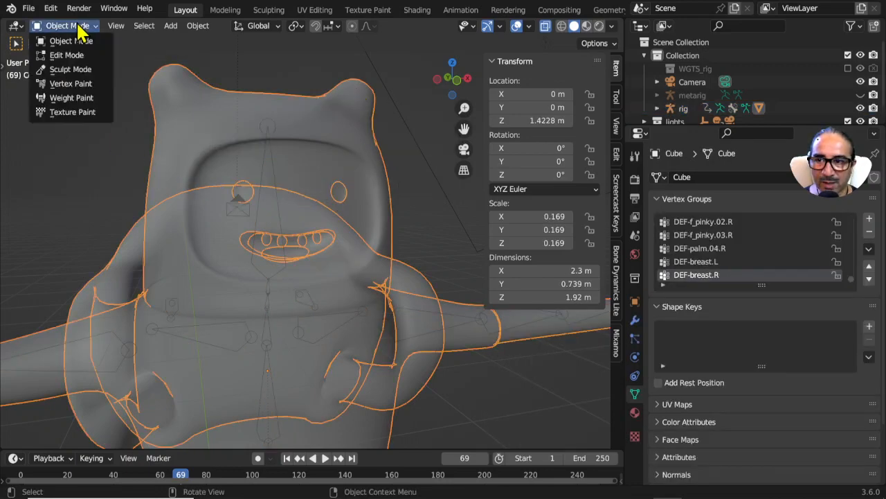
pyautogui.click(78, 26)
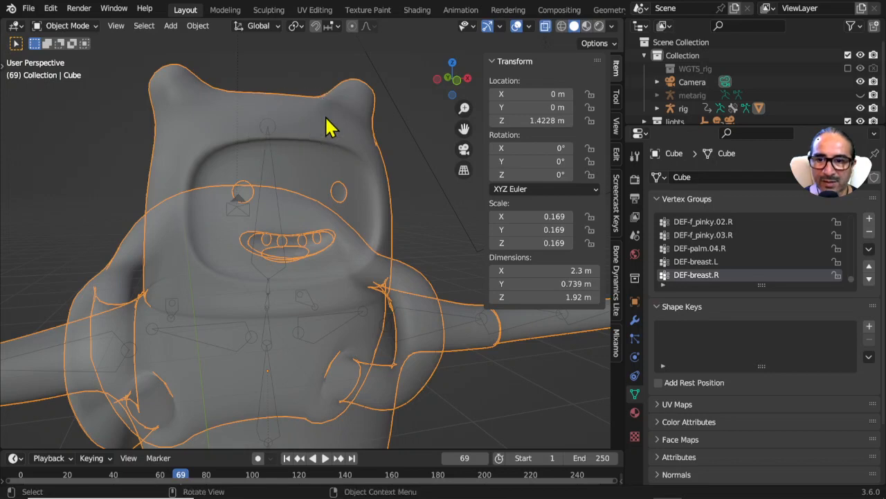
pyautogui.press('Tab')
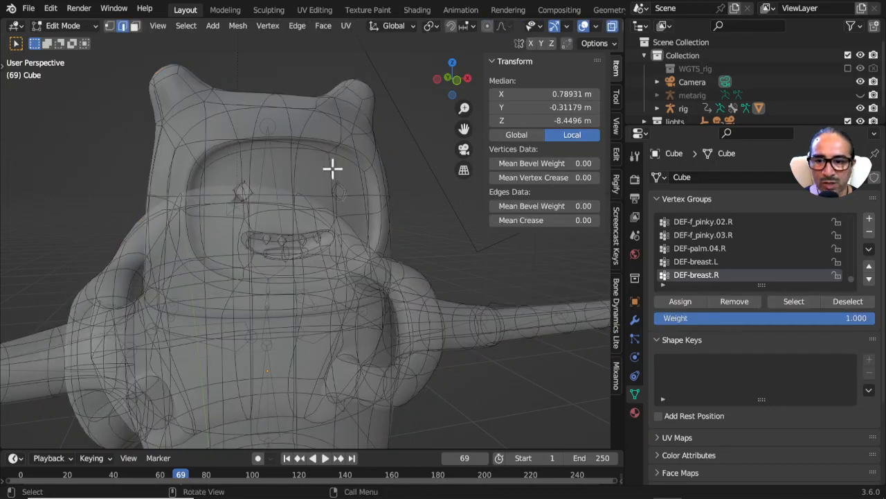
pyautogui.moveTo(332, 167); pyautogui.dragTo(328, 187, button='middle')
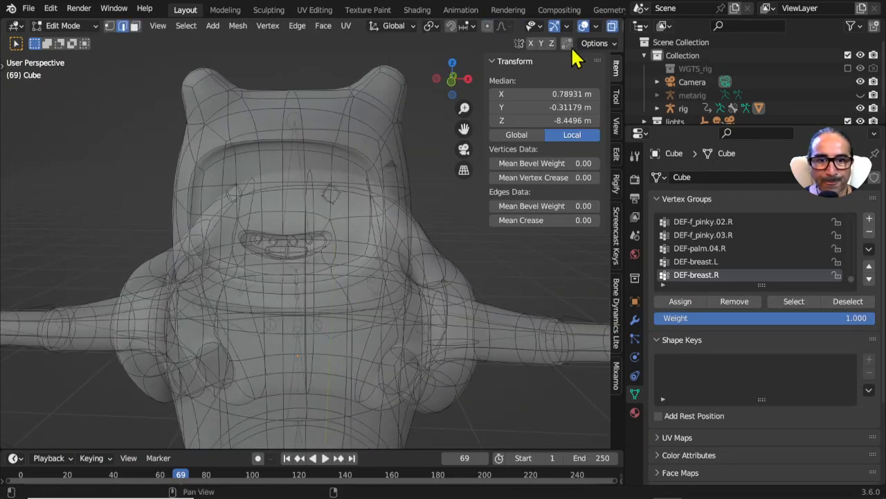
pyautogui.scroll(-3, 568, 27)
pyautogui.click(547, 26)
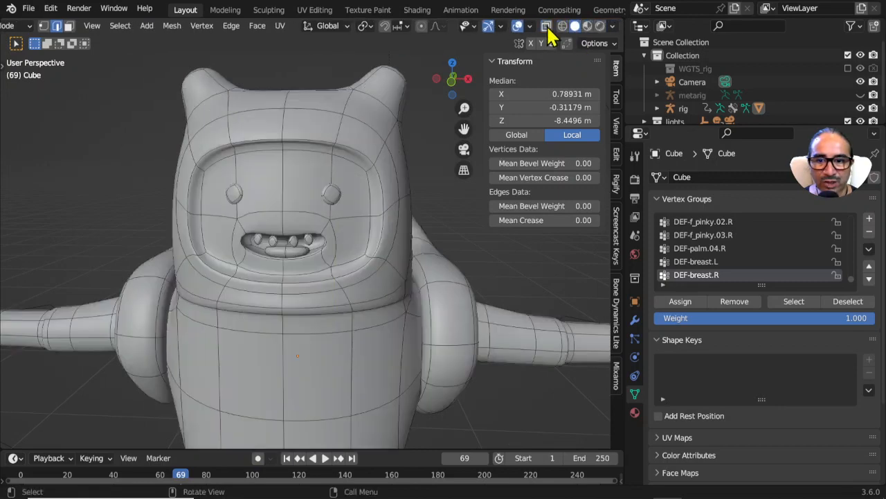
# Select all linked geometry of both eyes, assign it to vertex group DEF-spine.006 with weight 1.000, and return to Object Mode
pyautogui.scroll(3, 352, 176)
pyautogui.click(357, 185)
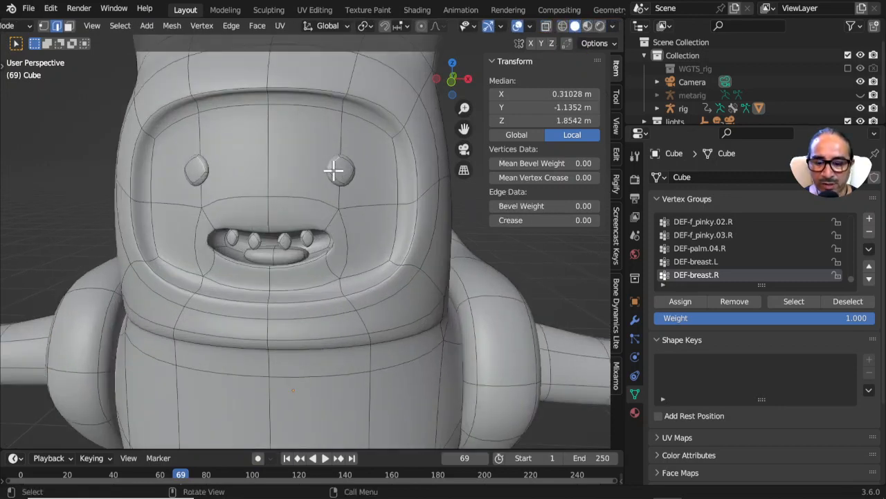
pyautogui.press('l')
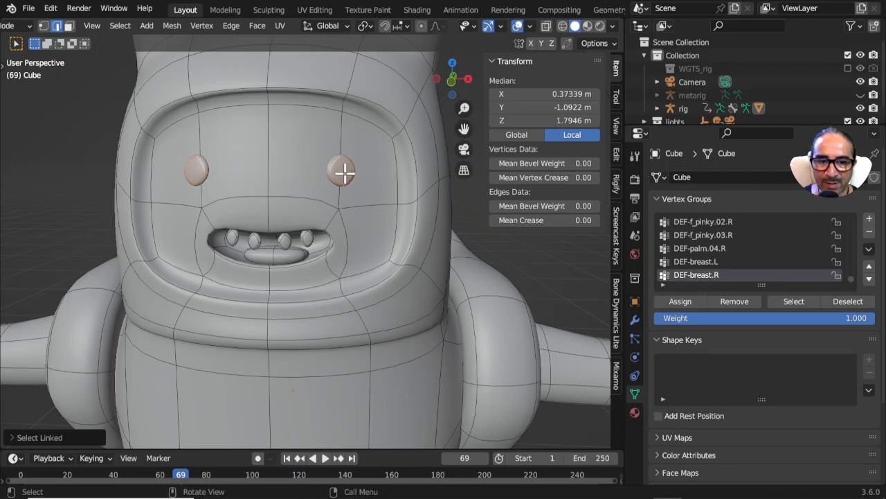
pyautogui.moveTo(761, 283); pyautogui.dragTo(760, 390)
pyautogui.scroll(3, 716, 287)
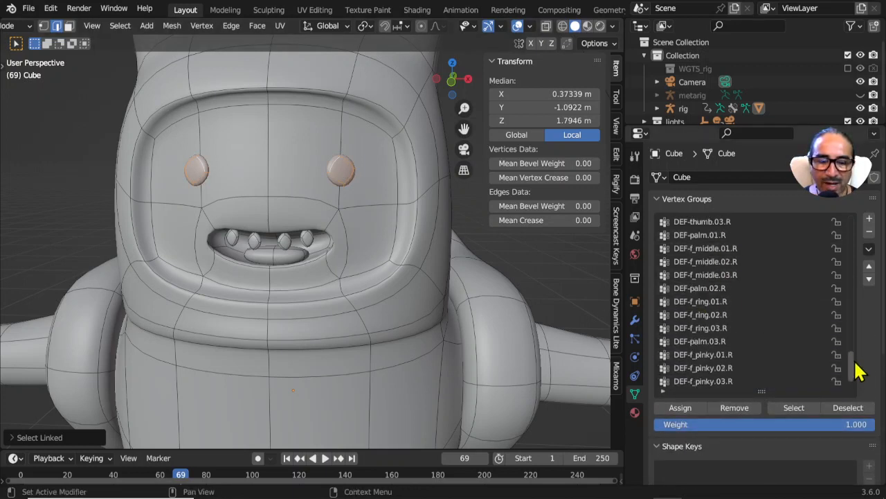
pyautogui.moveTo(857, 370); pyautogui.dragTo(850, 236)
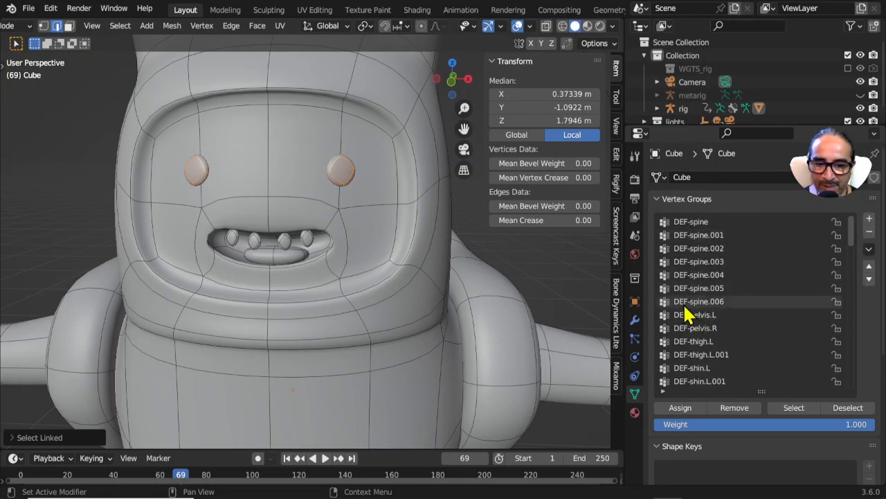
pyautogui.click(708, 304)
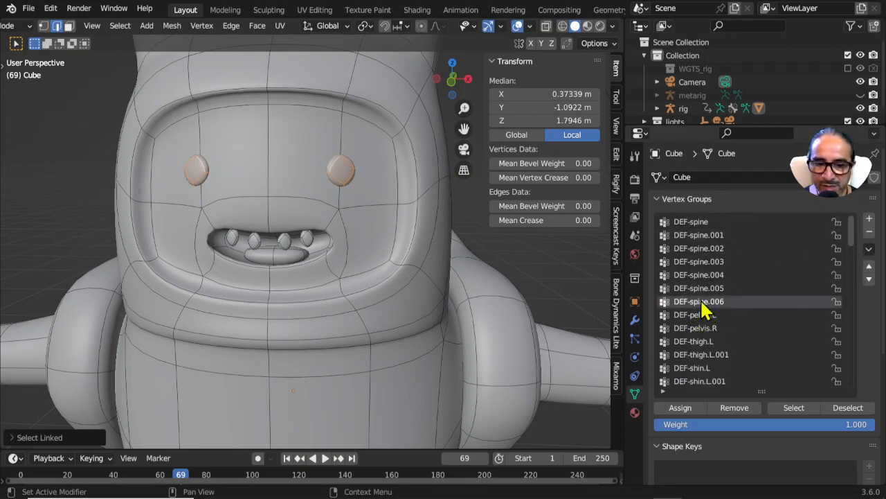
pyautogui.click(683, 409)
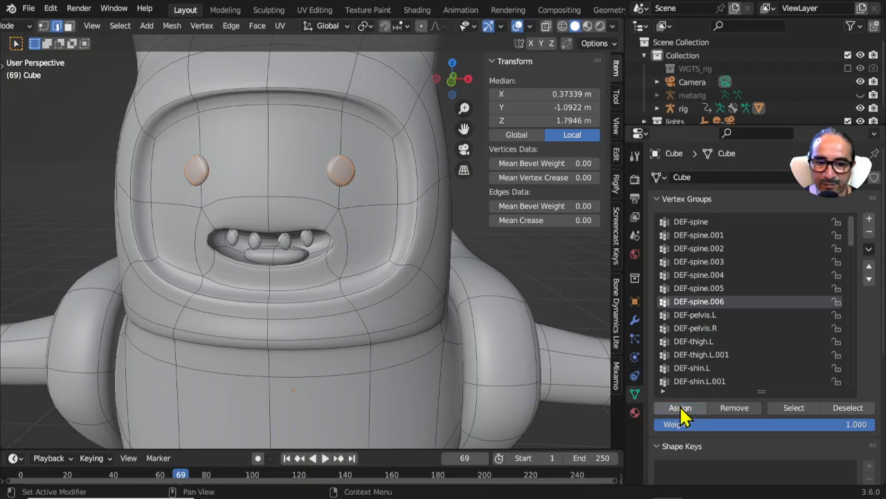
pyautogui.scroll(-4, 411, 309)
pyautogui.press('Tab')
# Select the rig, hide its deformation bone layer and turn on the torso, finger, arm and leg control layers
pyautogui.moveTo(415, 321); pyautogui.dragTo(388, 326, button='middle')
pyautogui.scroll(-8, 380, 287)
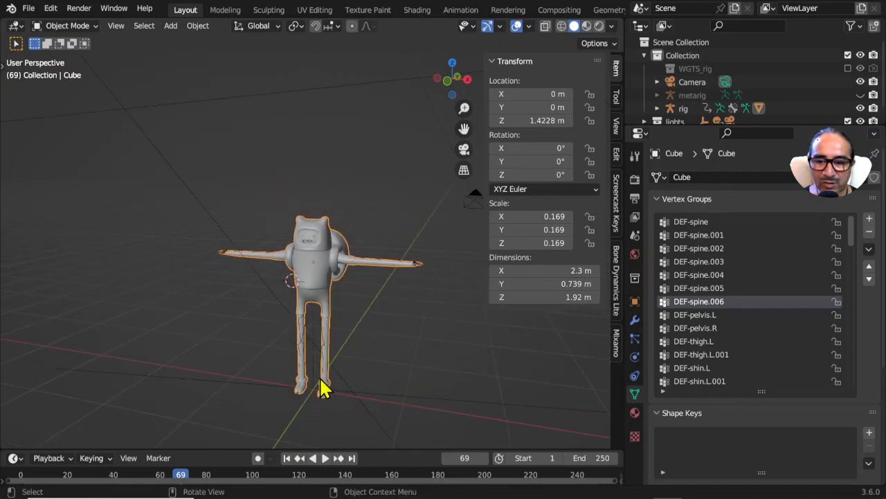
pyautogui.click(326, 383)
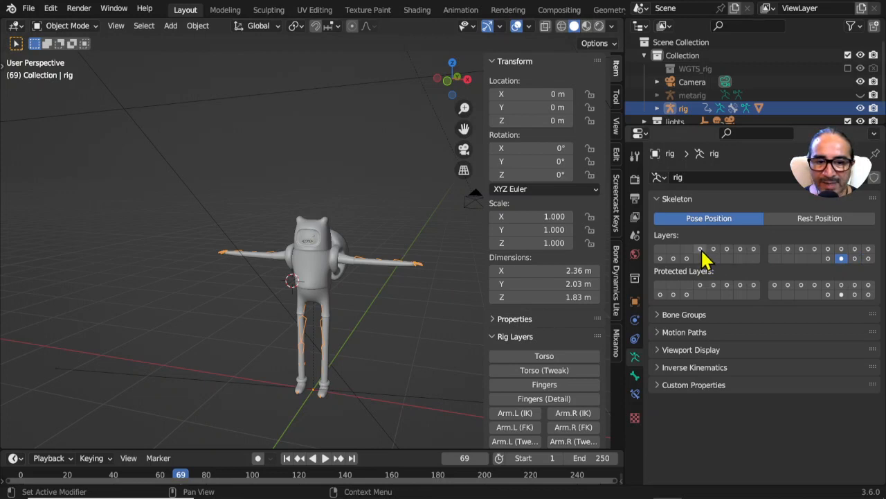
pyautogui.moveTo(700, 251); pyautogui.dragTo(755, 256)
pyautogui.scroll(-3, 495, 361)
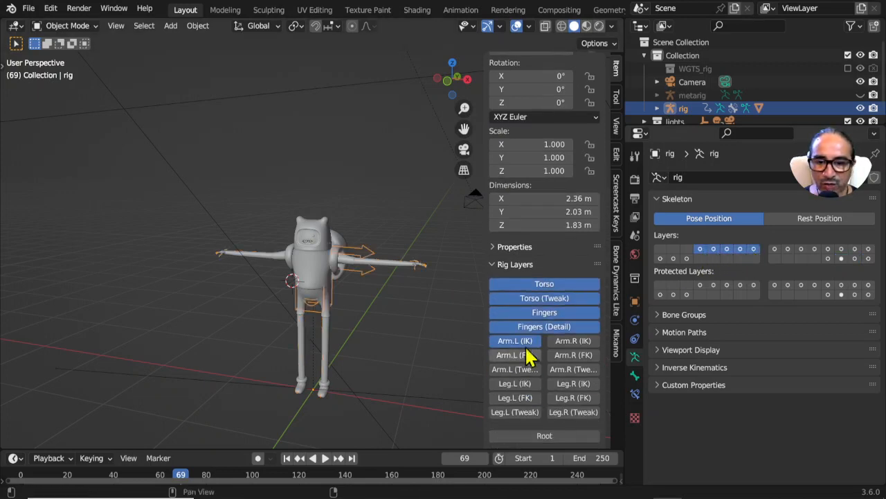
pyautogui.scroll(4, 515, 260)
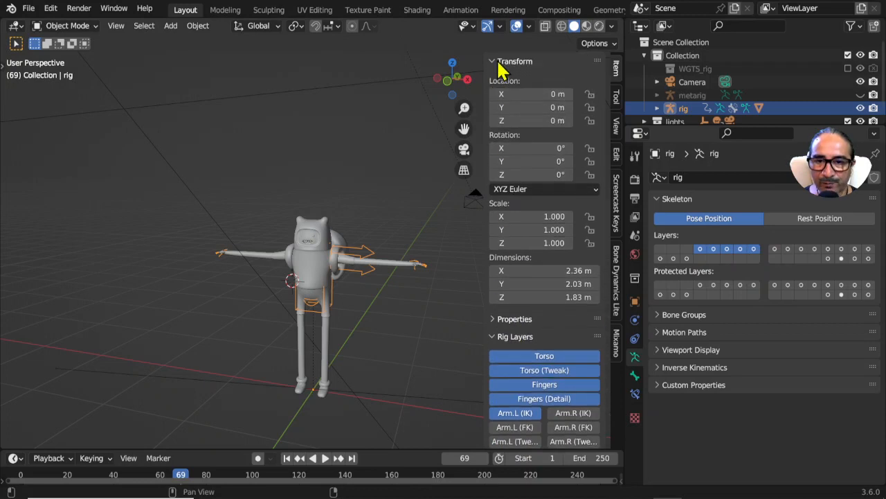
pyautogui.click(500, 63)
pyautogui.scroll(5, 340, 326)
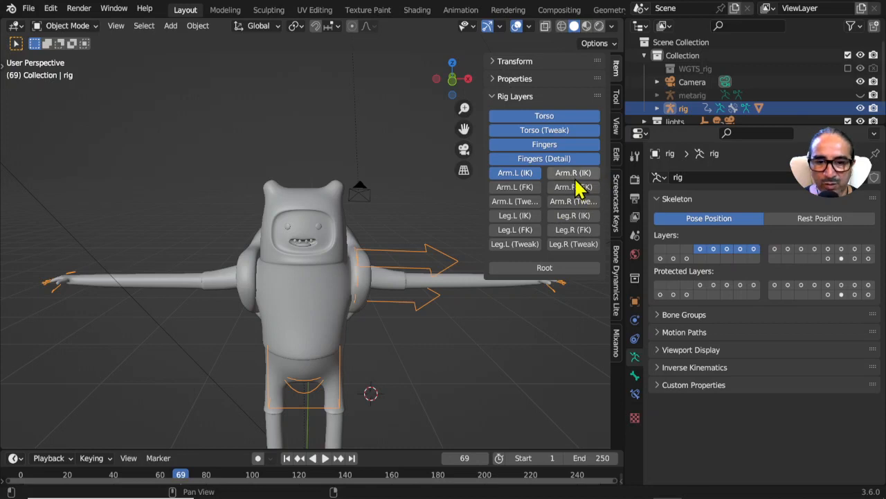
pyautogui.moveTo(573, 179)
pyautogui.mouseDown()
pyautogui.moveTo(574, 241)
pyautogui.moveTo(524, 224)
pyautogui.moveTo(531, 194)
pyautogui.mouseUp()
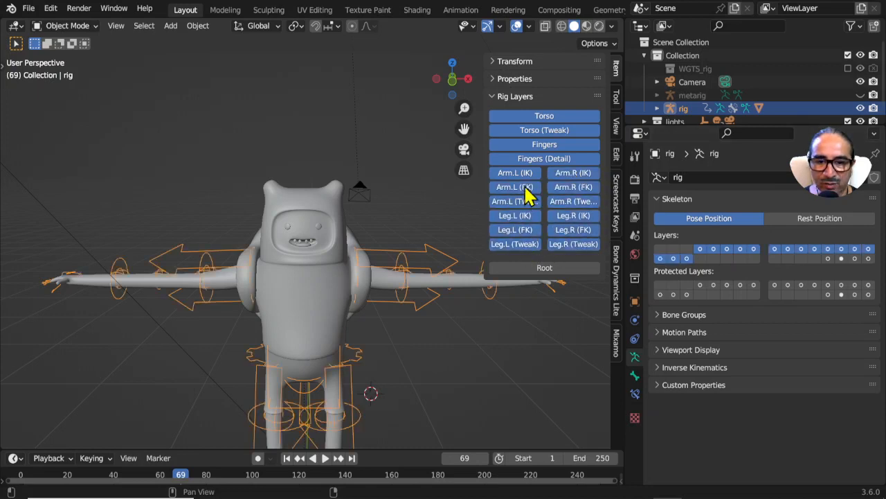
# Turn on the rig's Root control layer and switch the rig to Pose Mode
pyautogui.click(538, 270)
pyautogui.moveTo(424, 355); pyautogui.dragTo(393, 355, button='middle')
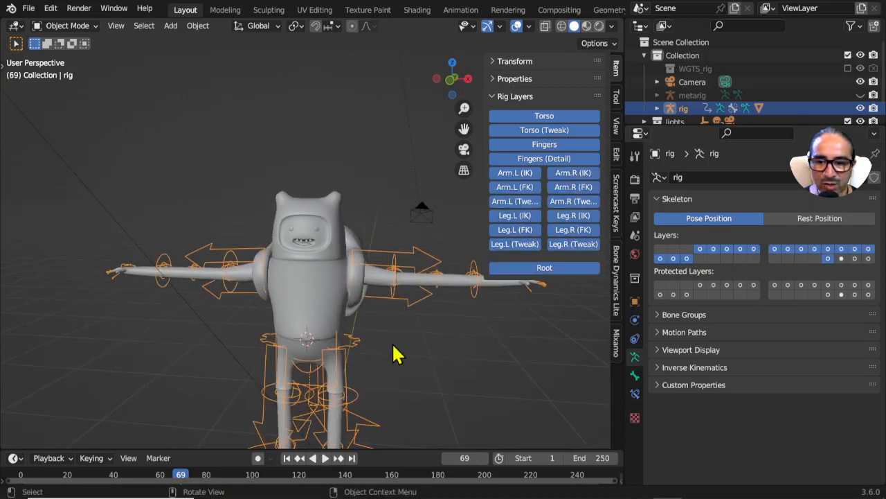
pyautogui.click(70, 26)
pyautogui.click(78, 70)
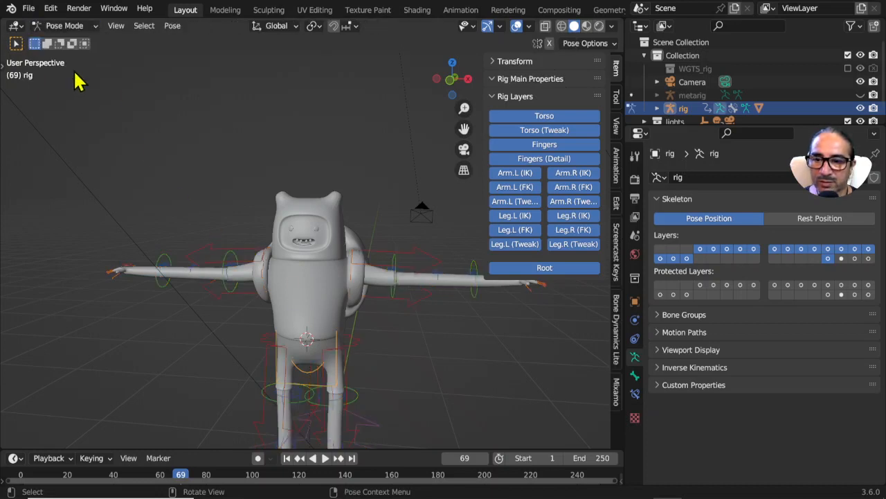
# Select the torso control and test how the character follows by trial-moving it twice, cancelling each move
pyautogui.click(340, 351)
pyautogui.click(346, 360)
pyautogui.click(350, 363)
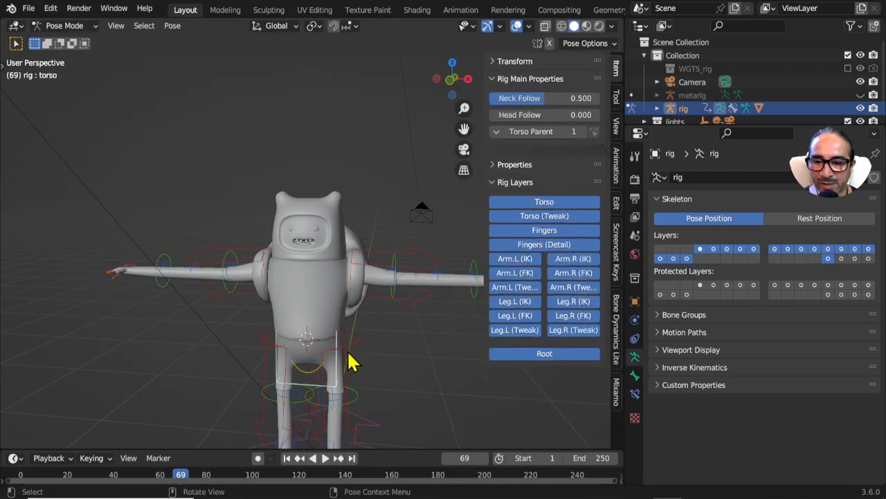
pyautogui.press('g')
pyautogui.rightClick(351, 351)
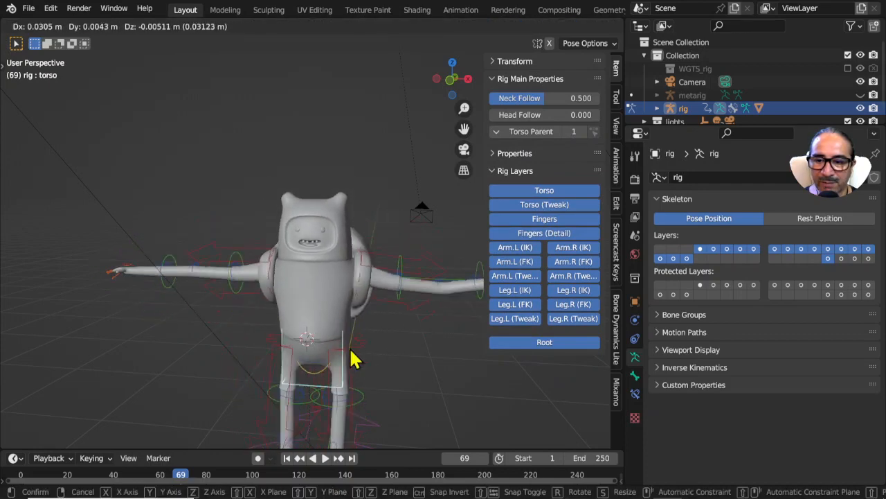
pyautogui.keyDown('shift'); pyautogui.moveTo(360, 345); pyautogui.dragTo(291, 286, button='middle'); pyautogui.keyUp('shift')
pyautogui.press('g')
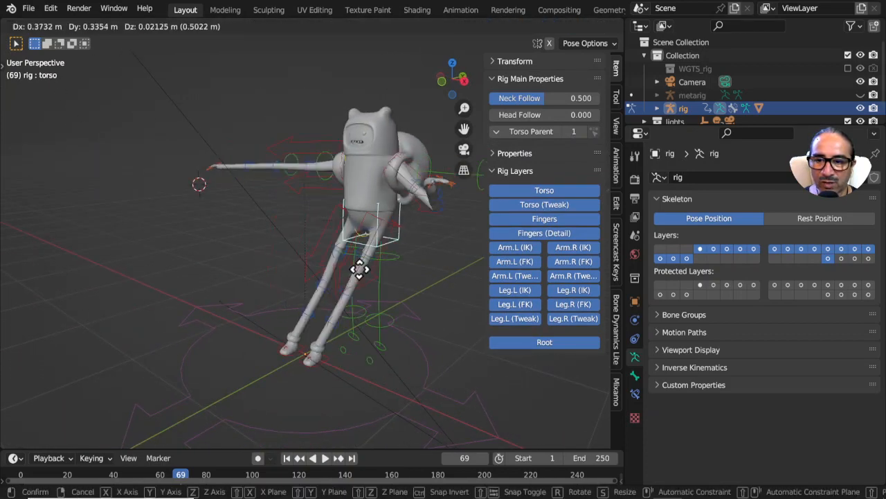
pyautogui.rightClick(293, 321)
pyautogui.moveTo(294, 321); pyautogui.dragTo(311, 286, button='middle')
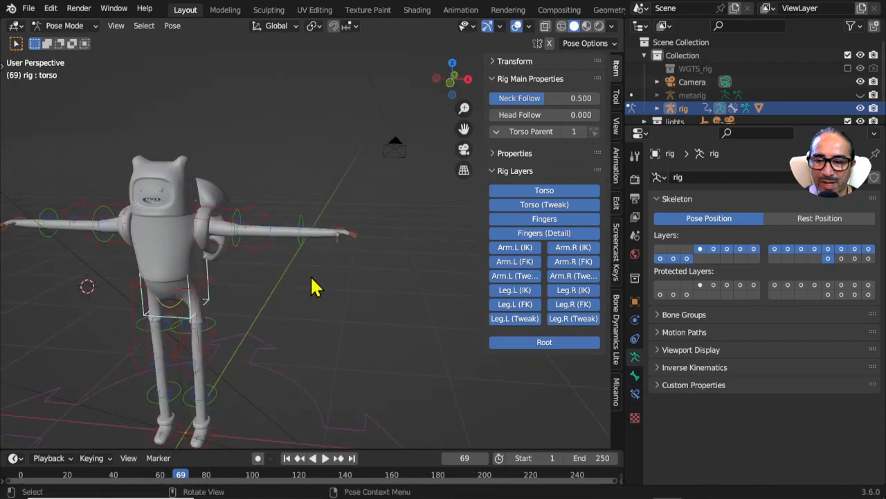
# Pick the left hand's hand_tweak.L control and test-move it, cancelling the move
pyautogui.click(346, 236)
pyautogui.scroll(8, 352, 257)
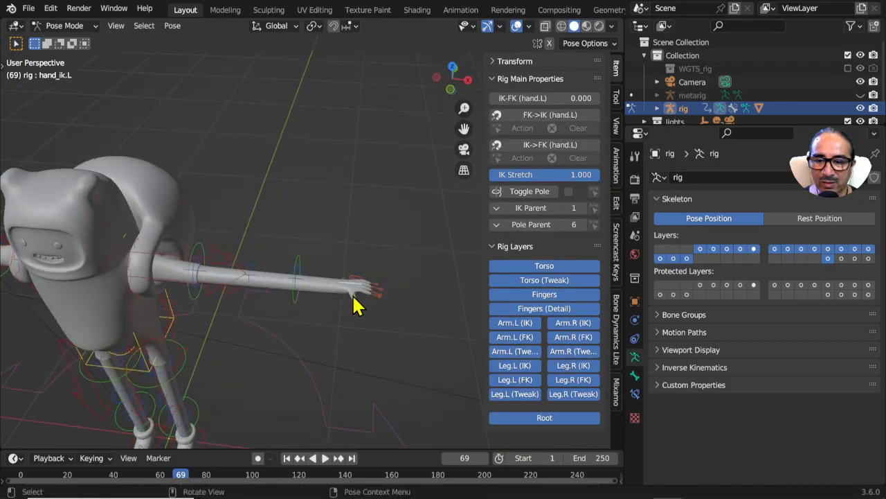
pyautogui.click(410, 321)
pyautogui.moveTo(409, 320); pyautogui.dragTo(309, 267, button='middle')
pyautogui.click(309, 262)
pyautogui.press('g')
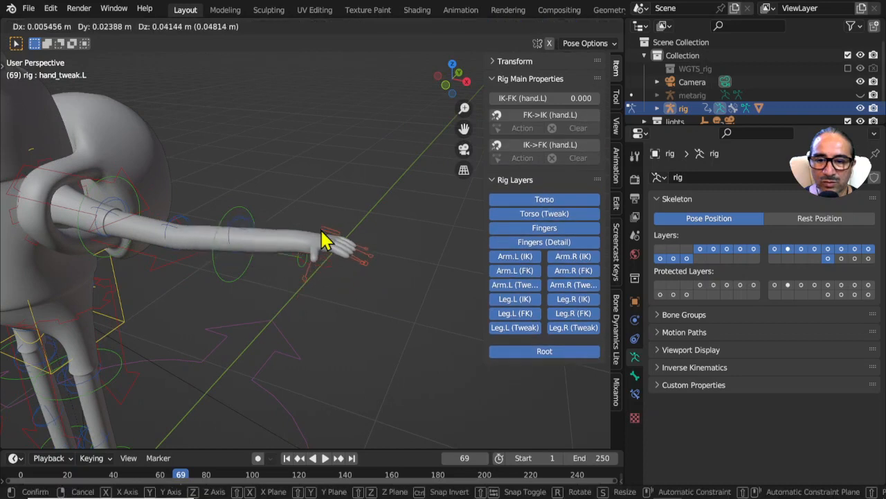
pyautogui.rightClick(324, 233)
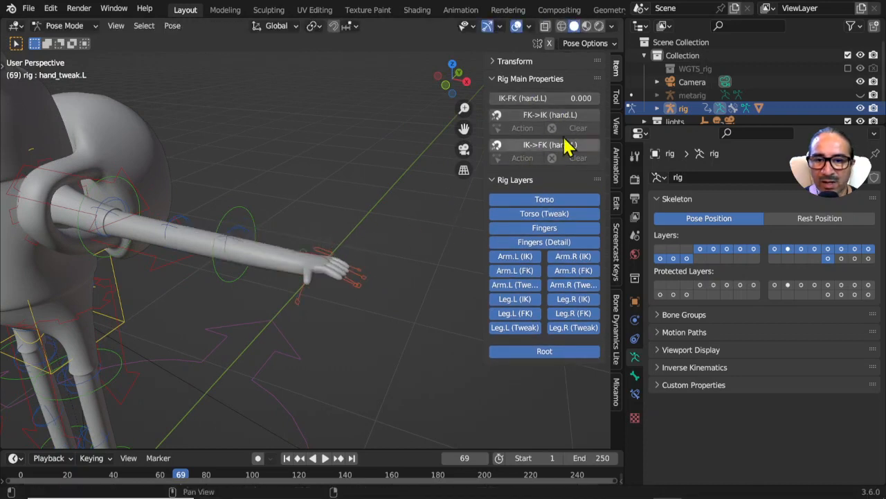
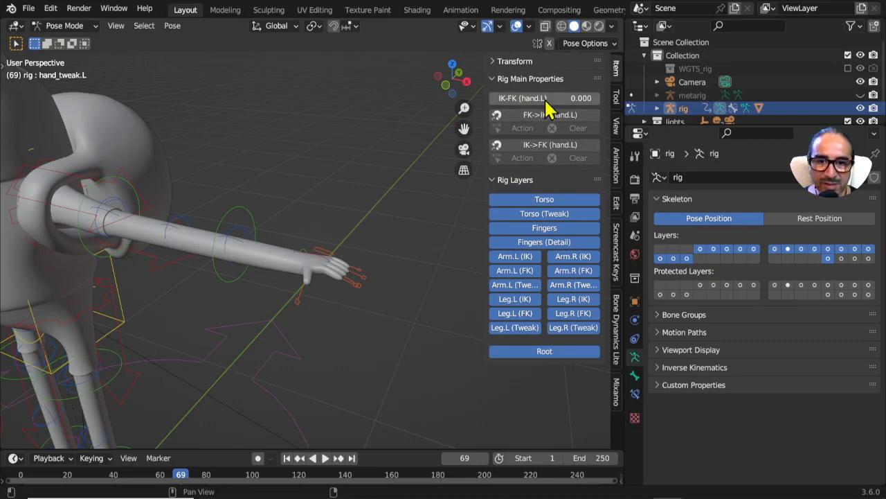
# Select the left hand IK control and test-move it to bend the arm, cancelling the move
pyautogui.moveTo(326, 280); pyautogui.dragTo(353, 252, button='middle')
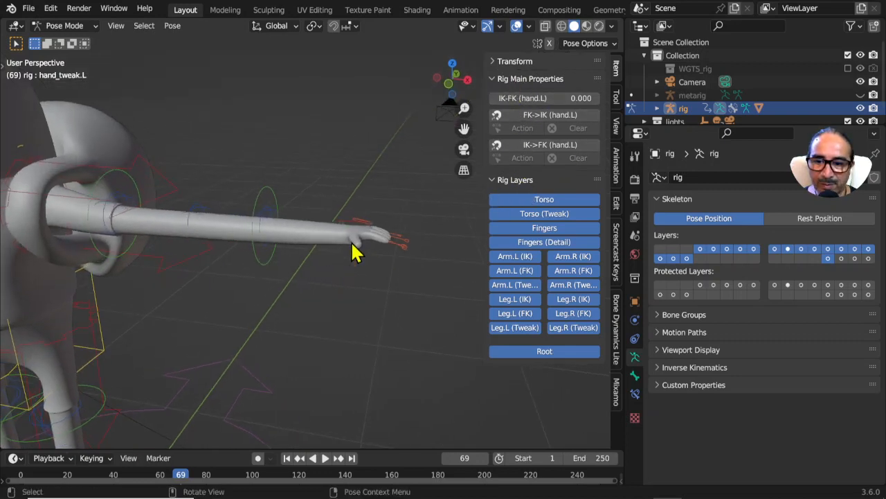
pyautogui.click(356, 241)
pyautogui.press('g')
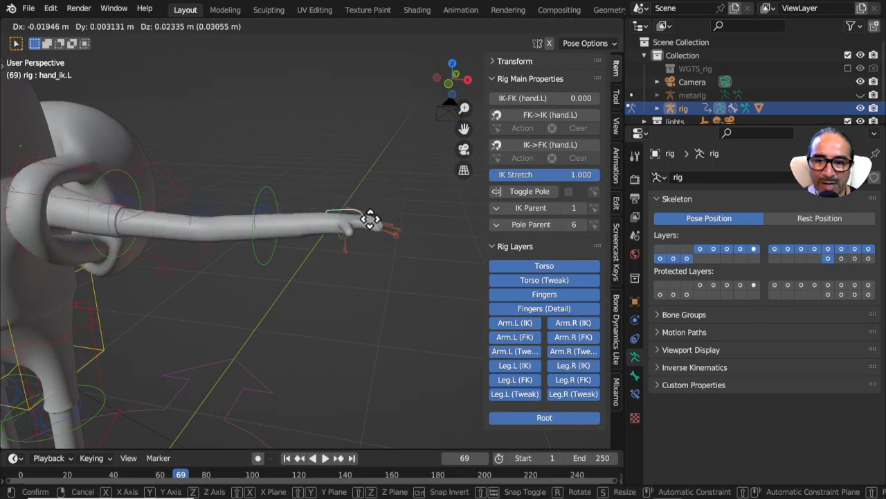
pyautogui.rightClick(362, 226)
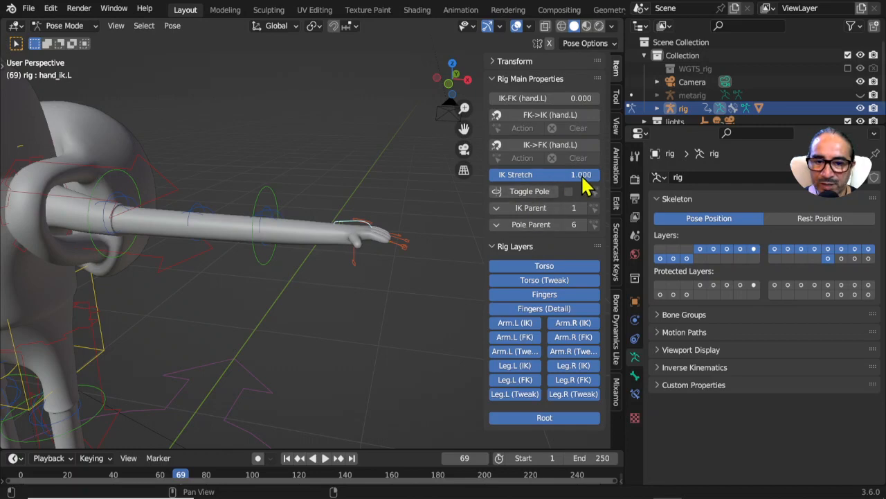
# Set the left hand's IK Stretch to 0.000 and test the arm's reach, restore it to 1.000 and repeat the test
pyautogui.moveTo(581, 175); pyautogui.dragTo(489, 174)
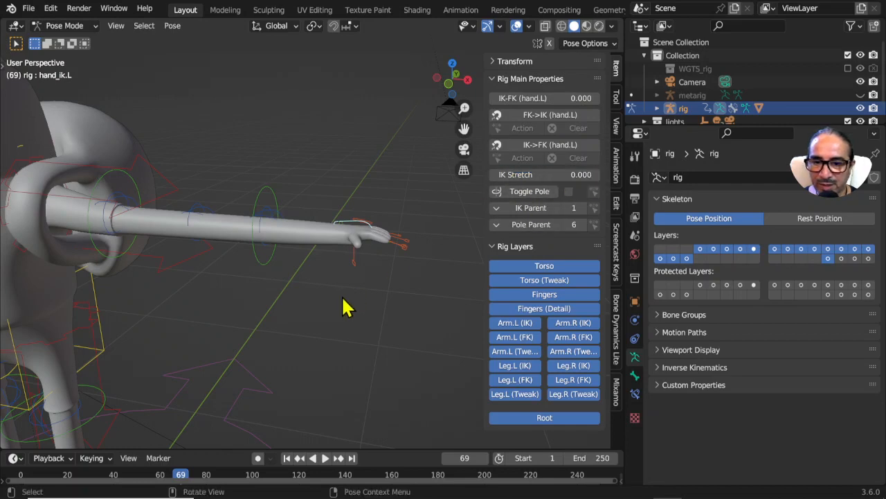
pyautogui.moveTo(342, 307)
pyautogui.mouseDown(button='middle')
pyautogui.moveTo(364, 306)
pyautogui.moveTo(332, 294)
pyautogui.mouseUp(button='middle')
pyautogui.press('g')
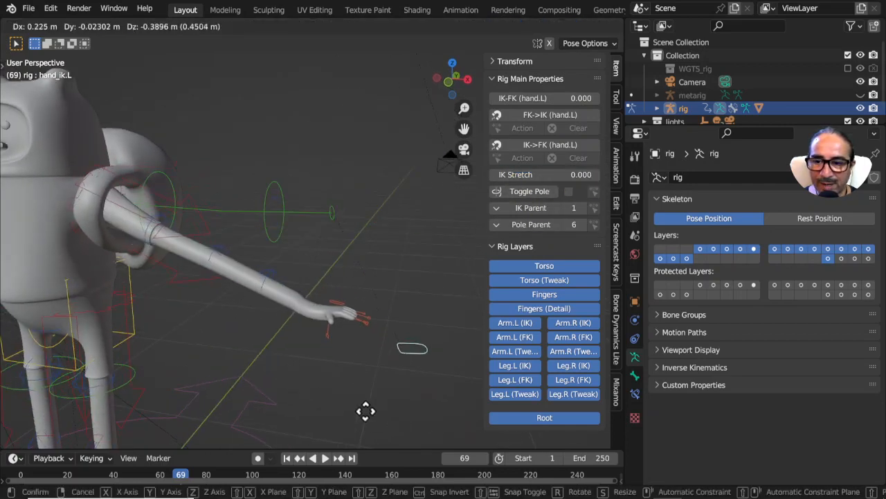
pyautogui.click(374, 342)
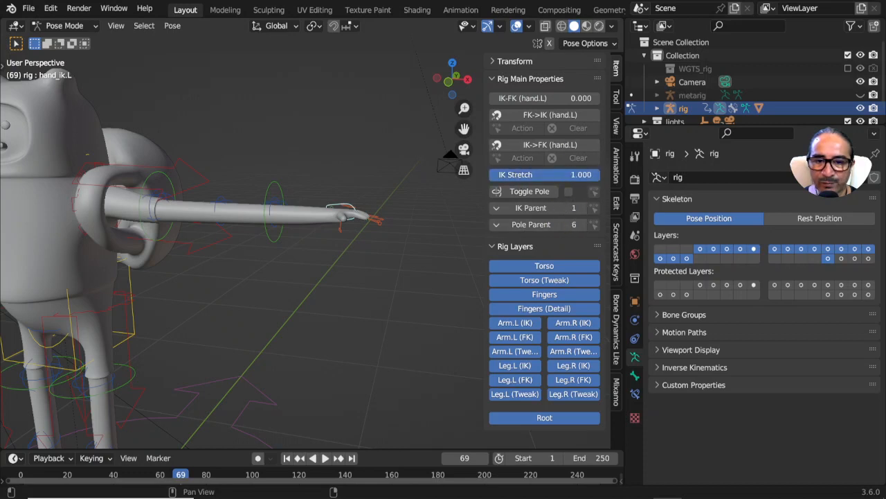
pyautogui.press('g')
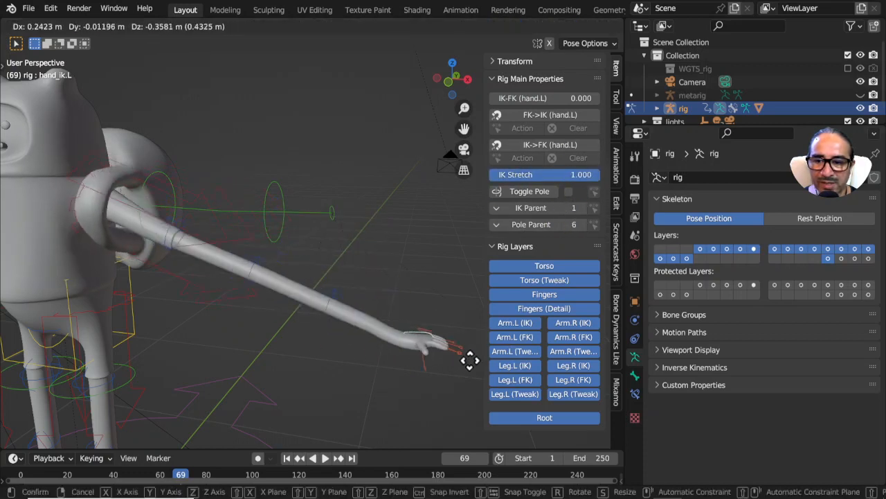
pyautogui.click(380, 336)
# Test-move the left arm's mid-forearm, elbow and upper-arm tweak controls one by one, cancelling each move
pyautogui.moveTo(380, 336); pyautogui.dragTo(344, 377, button='middle')
pyautogui.click(284, 301)
pyautogui.moveTo(316, 332); pyautogui.dragTo(349, 286, button='middle')
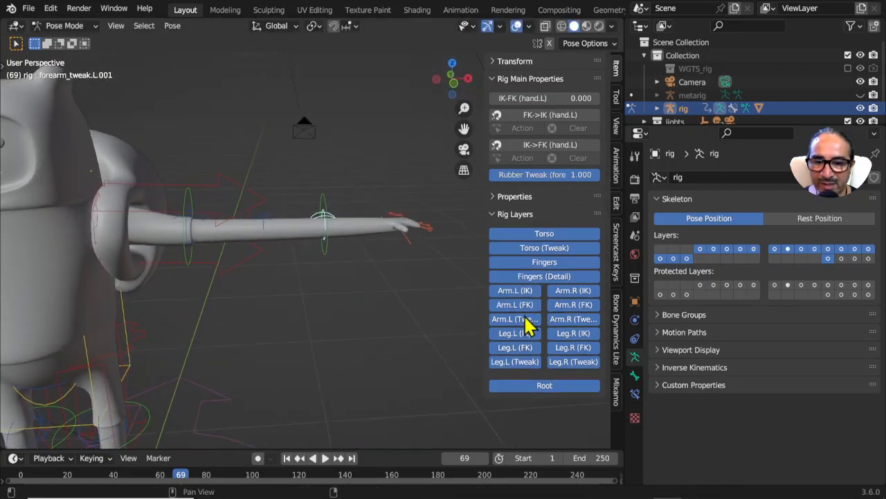
pyautogui.press('g')
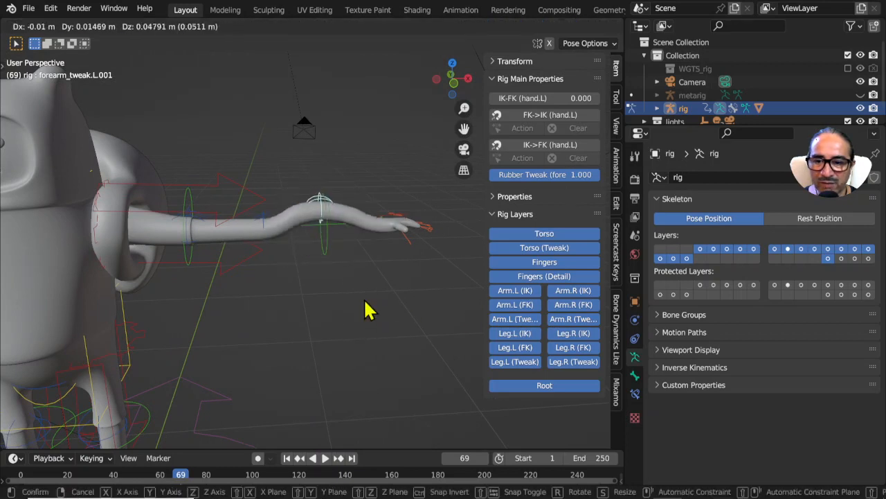
pyautogui.press('Escape')
pyautogui.press('g')
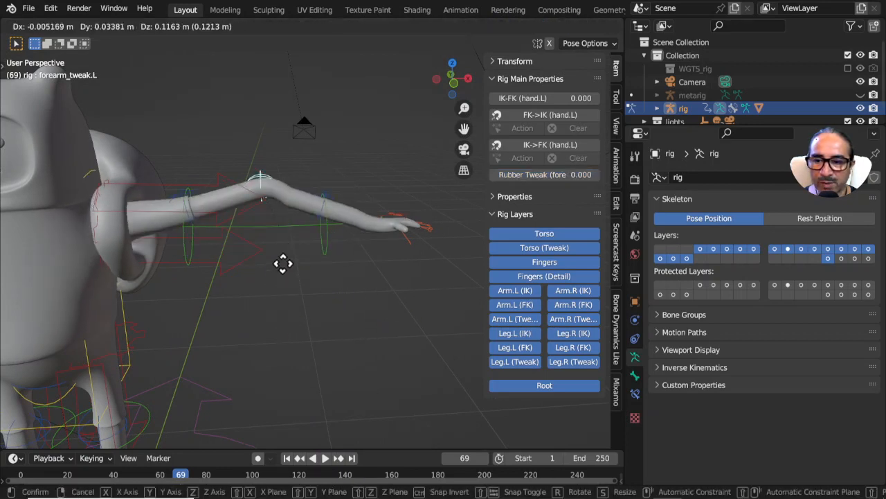
pyautogui.press('Escape')
pyautogui.press('g')
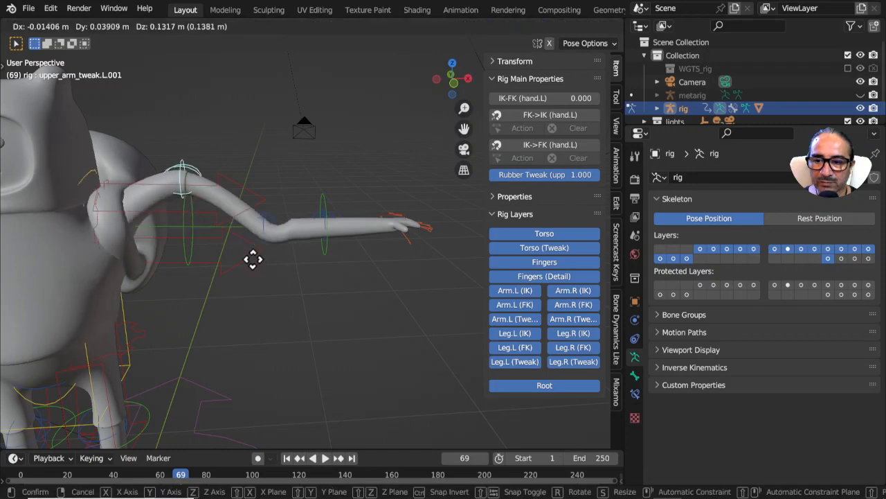
pyautogui.press('Escape')
# Test-move the left wrist tweak control again and cancel the move
pyautogui.moveTo(257, 293); pyautogui.dragTo(206, 311, button='middle')
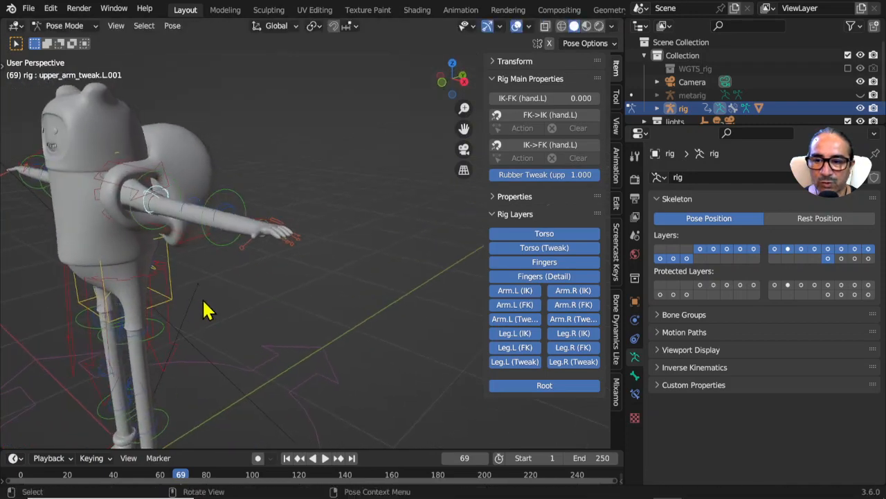
pyautogui.moveTo(236, 216); pyautogui.dragTo(302, 270, button='middle')
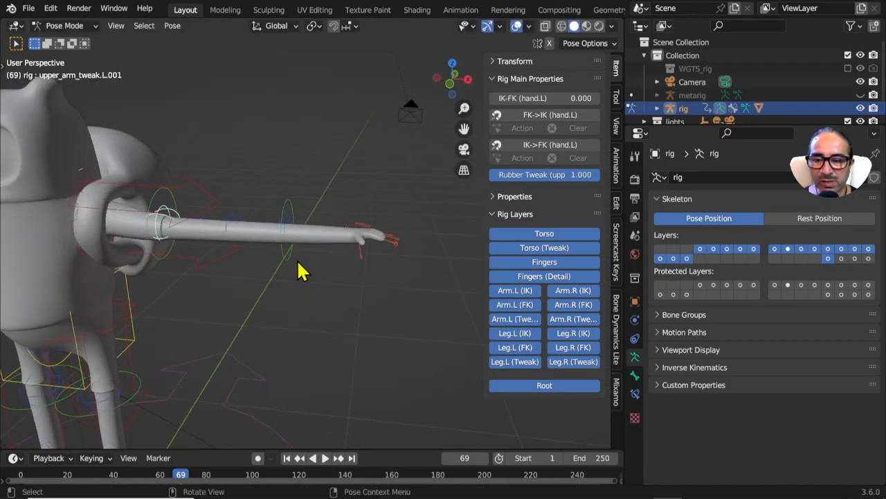
pyautogui.click(353, 241)
pyautogui.press('g')
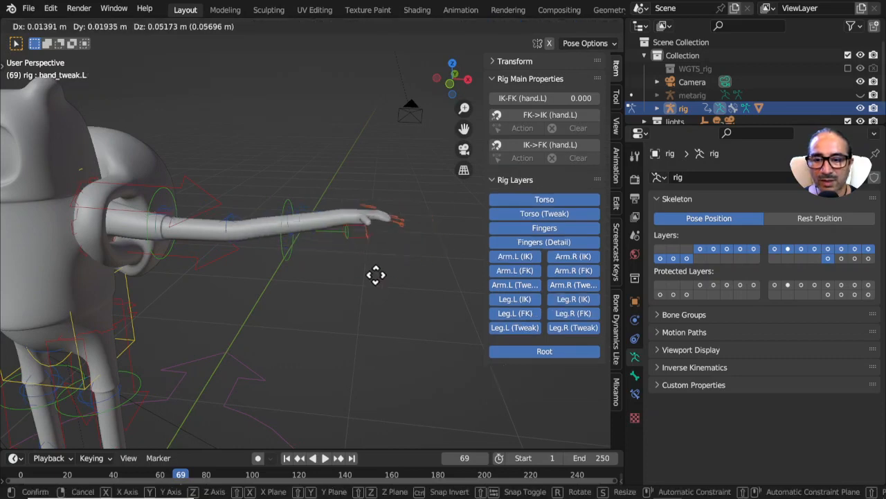
pyautogui.press('Escape')
# Test-rotate the FK controls of the left forearm and upper arm, cancelling each rotation
pyautogui.moveTo(356, 286)
pyautogui.mouseDown(button='middle')
pyautogui.moveTo(334, 287)
pyautogui.moveTo(348, 271)
pyautogui.mouseUp(button='middle')
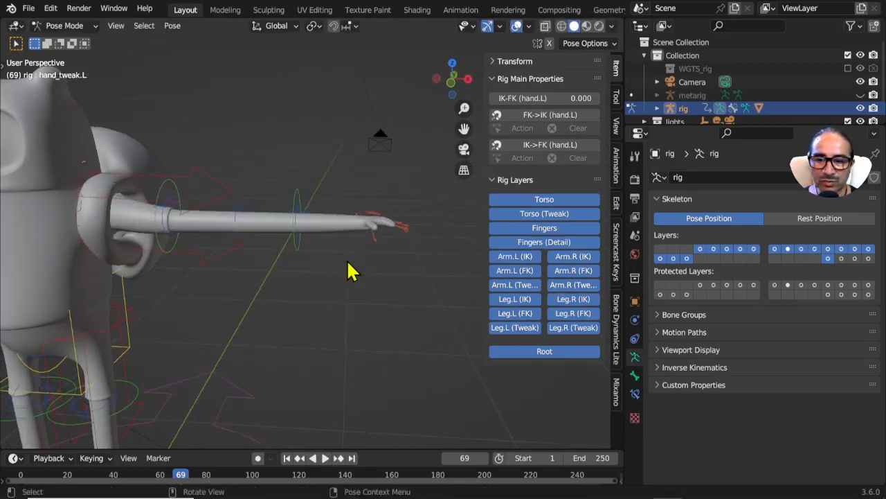
pyautogui.click(298, 200)
pyautogui.press('r')
pyautogui.press('Escape')
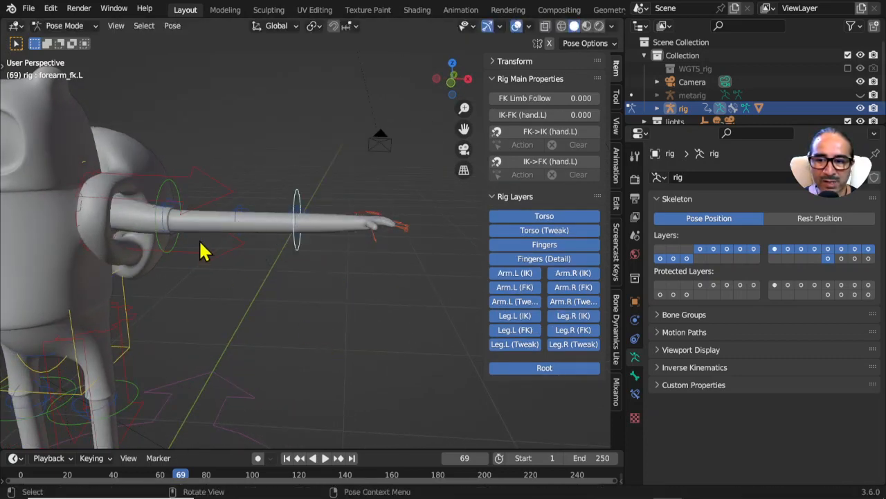
pyautogui.click(159, 198)
pyautogui.press('r')
pyautogui.press('Escape')
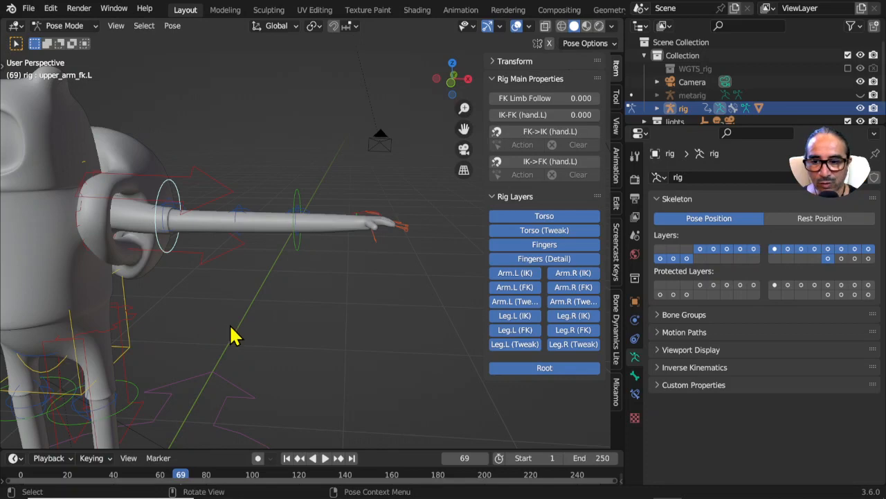
pyautogui.moveTo(305, 360); pyautogui.dragTo(348, 325, button='middle')
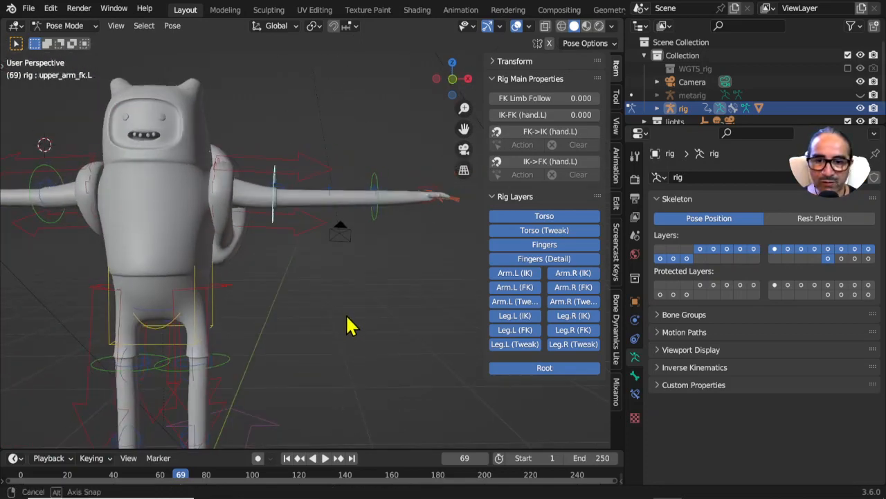
pyautogui.press('r')
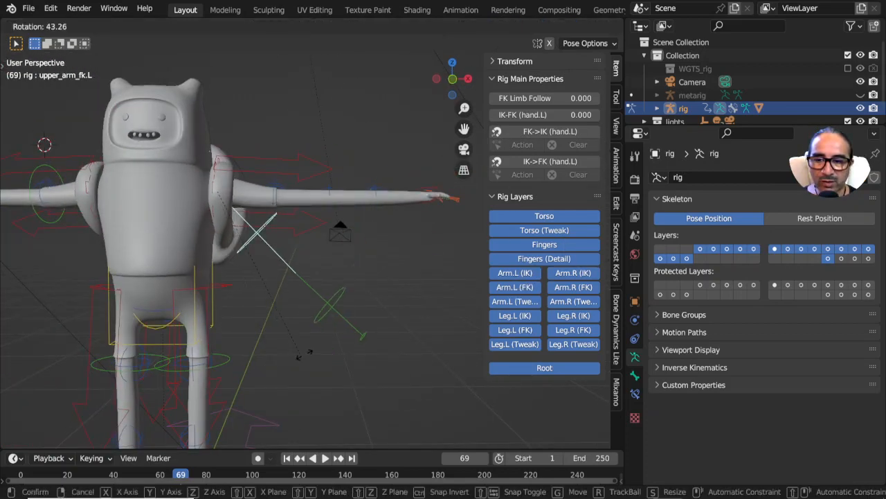
pyautogui.press('Escape')
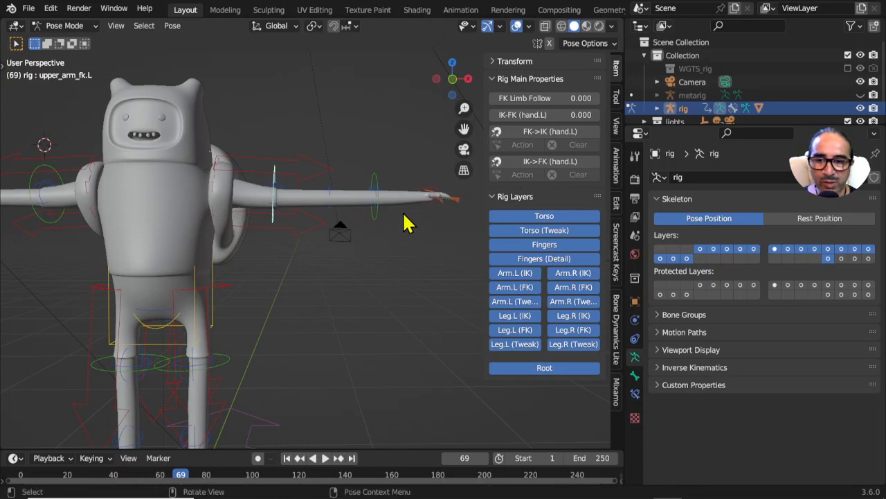
# Bring the left hand IK control in front of the body so the elbow bends, and rotate the hand forward
pyautogui.click(424, 200)
pyautogui.press('g')
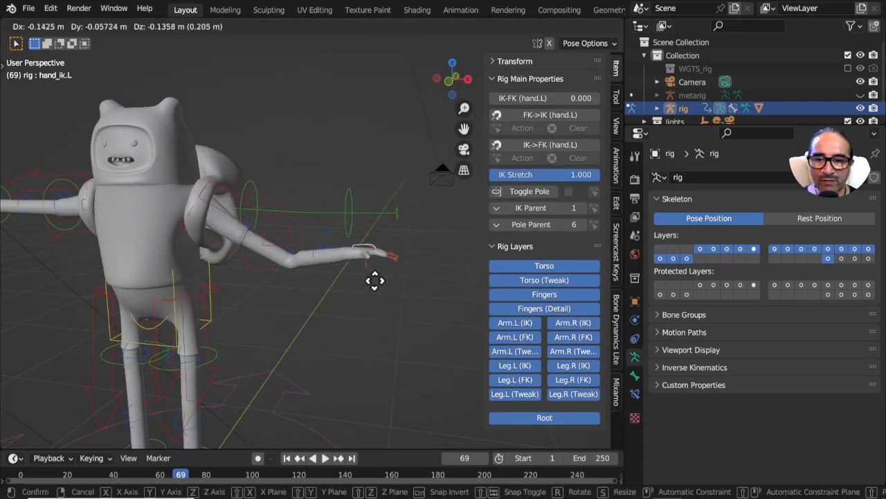
pyautogui.press('Escape')
pyautogui.moveTo(374, 279); pyautogui.dragTo(381, 370, button='middle')
pyautogui.press('g')
pyautogui.click(212, 449)
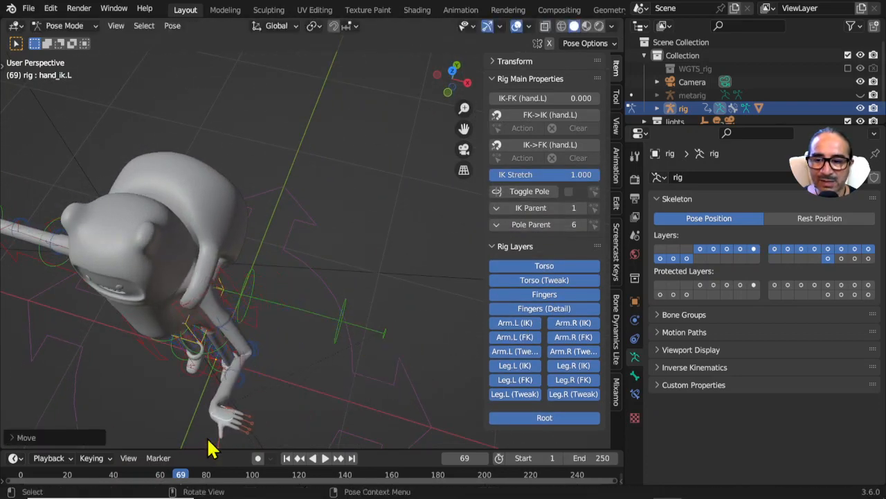
pyautogui.press('r')
pyautogui.click(231, 447)
# Reposition the left hand IK control from the side and tilt the hand so the forearm reaches ahead
pyautogui.moveTo(231, 443); pyautogui.dragTo(243, 302, button='middle')
pyautogui.press('g')
pyautogui.click(129, 340)
pyautogui.press('r')
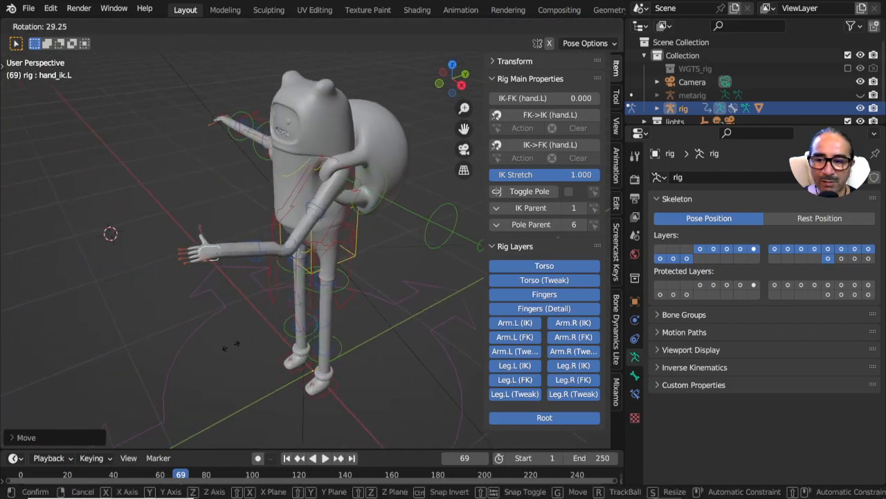
pyautogui.click(239, 342)
# Move the left elbow and mid-forearm tweak controls so the arm bends in a smooth downward curve
pyautogui.moveTo(240, 342); pyautogui.dragTo(249, 264, button='middle')
pyautogui.click(271, 242)
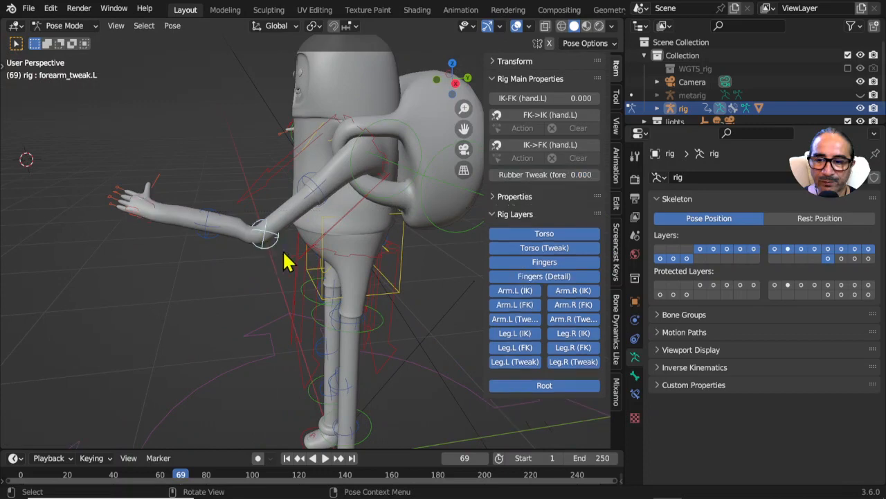
pyautogui.press('g')
pyautogui.click(215, 235)
pyautogui.click(210, 225)
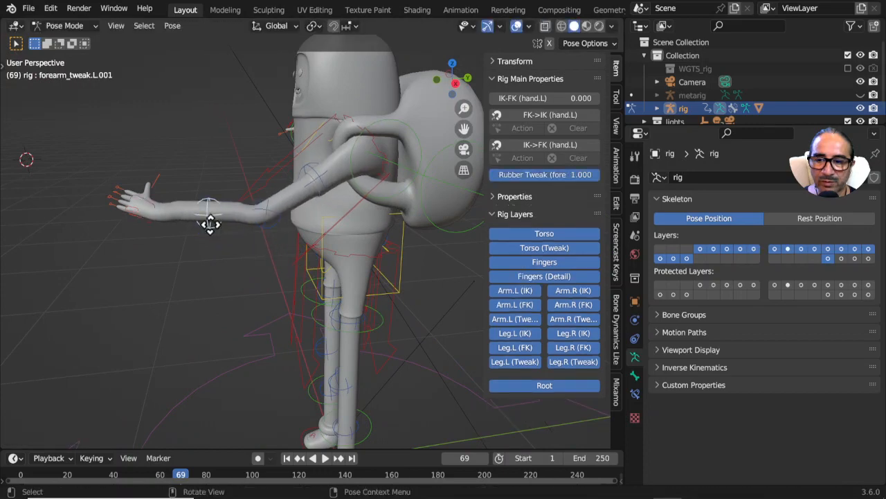
pyautogui.press('g')
pyautogui.click(201, 246)
pyautogui.moveTo(196, 256); pyautogui.dragTo(158, 232, button='middle')
# Select the left hand's four finger controls together and try scaling them as a group
pyautogui.click(158, 232)
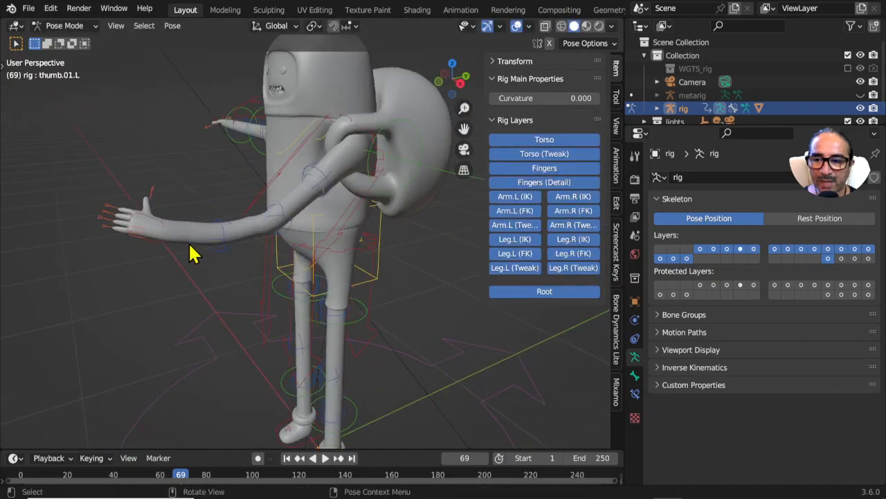
pyautogui.moveTo(80, 183); pyautogui.dragTo(118, 233)
pyautogui.scroll(3, 138, 303)
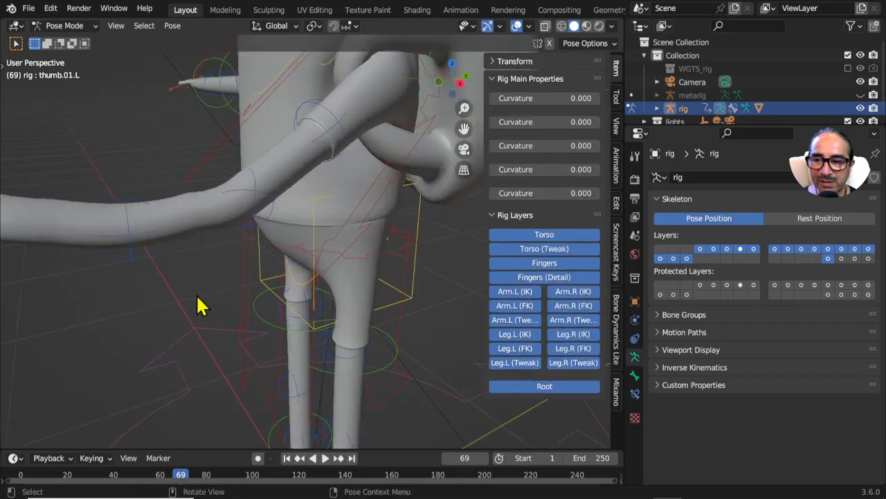
pyautogui.keyDown('shift'); pyautogui.moveTo(258, 300); pyautogui.dragTo(419, 306, button='middle'); pyautogui.keyUp('shift')
pyautogui.press('s')
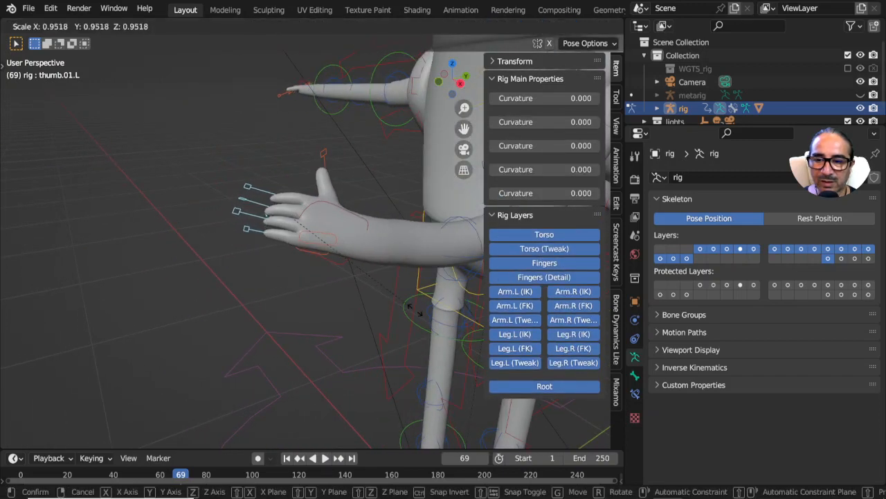
pyautogui.click(325, 260)
# Scale the left index finger's master control to test its curl, and select the ring finger's master control
pyautogui.moveTo(267, 202); pyautogui.dragTo(390, 262, button='middle')
pyautogui.click(389, 262)
pyautogui.press('s')
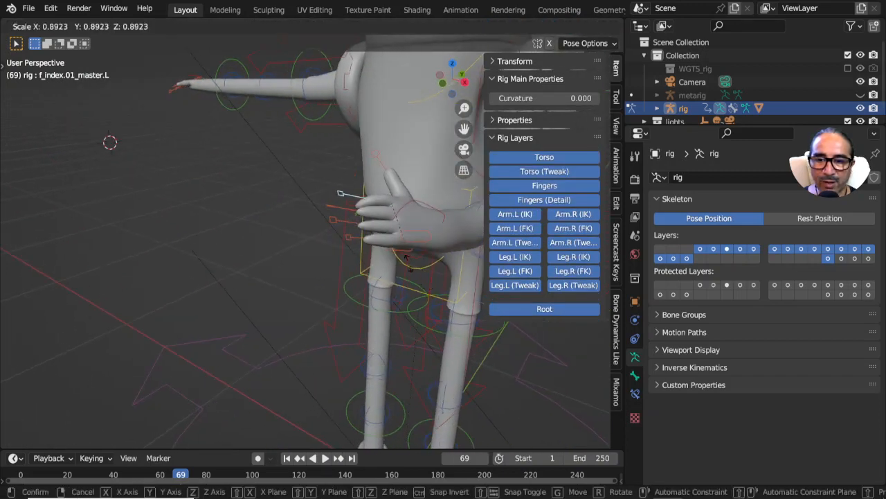
pyautogui.click(383, 249)
pyautogui.press('s')
pyautogui.click(332, 233)
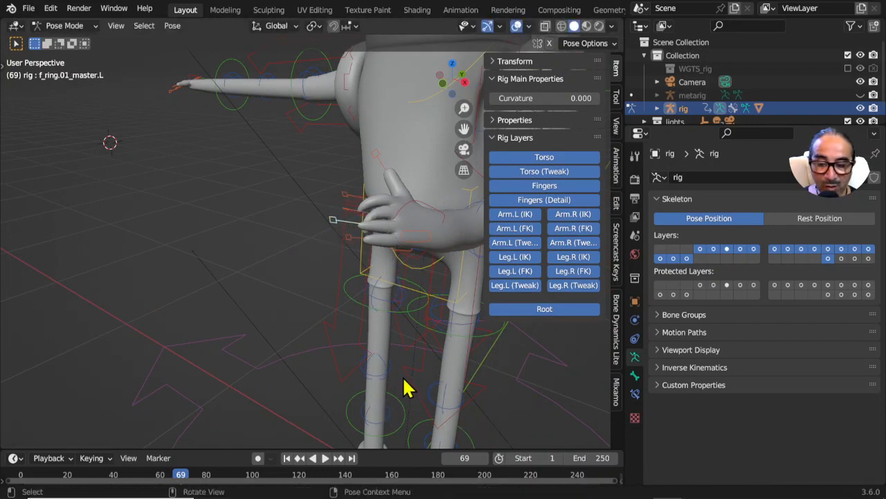
# Set the pivot point to Individual Origins and scale the four left finger master controls together to curl the fingers
pyautogui.press('.')
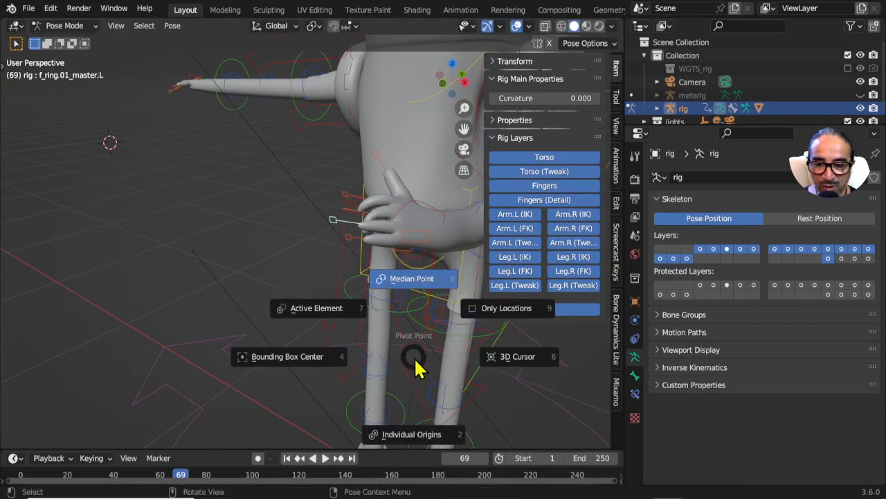
pyautogui.click(412, 434)
pyautogui.moveTo(415, 390); pyautogui.dragTo(412, 360, button='middle')
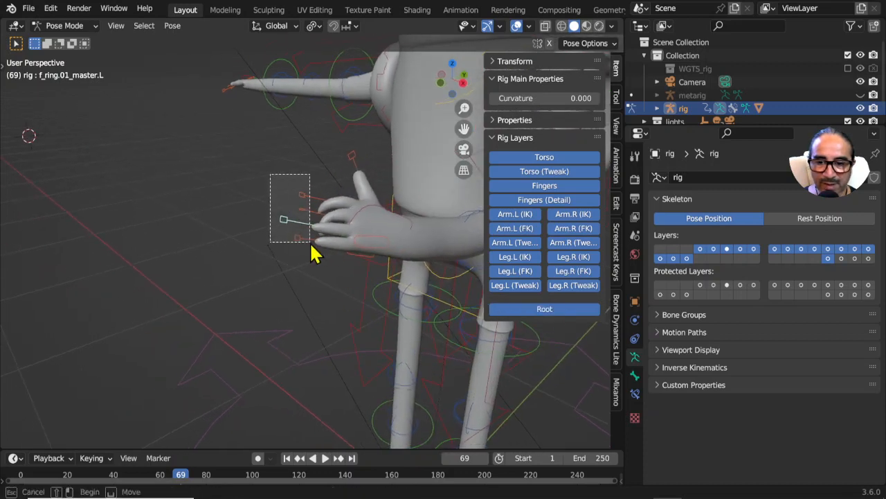
pyautogui.moveTo(311, 244); pyautogui.dragTo(311, 243)
pyautogui.press('s')
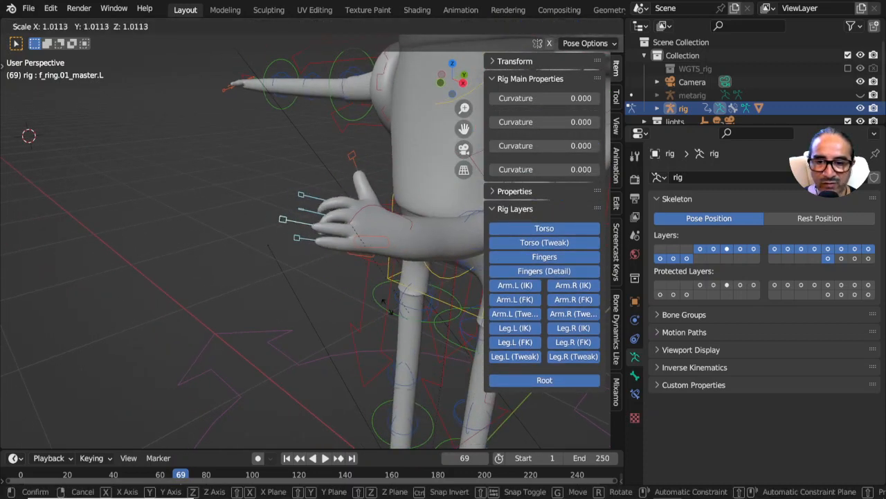
pyautogui.click(347, 297)
# Scale the left middle finger's master control up so that finger opens slightly more than the others
pyautogui.moveTo(301, 285); pyautogui.dragTo(323, 279, button='middle')
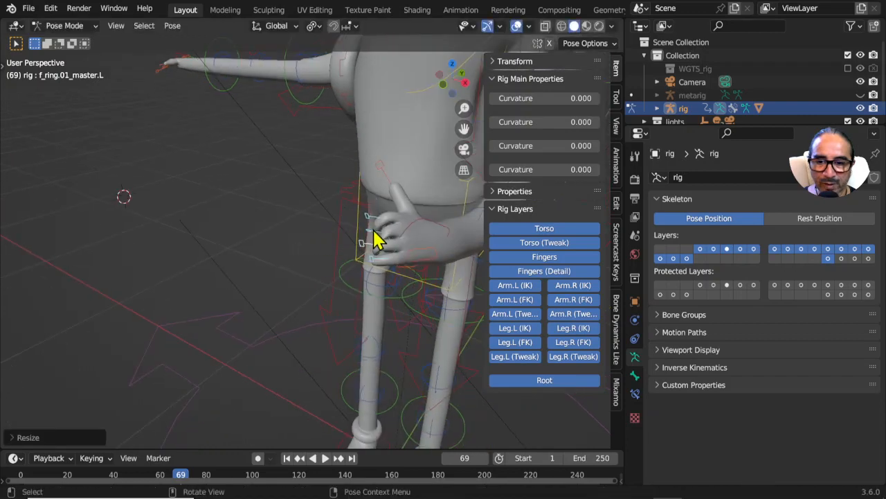
pyautogui.click(376, 239)
pyautogui.moveTo(392, 249); pyautogui.dragTo(366, 255, button='middle')
pyautogui.press('s')
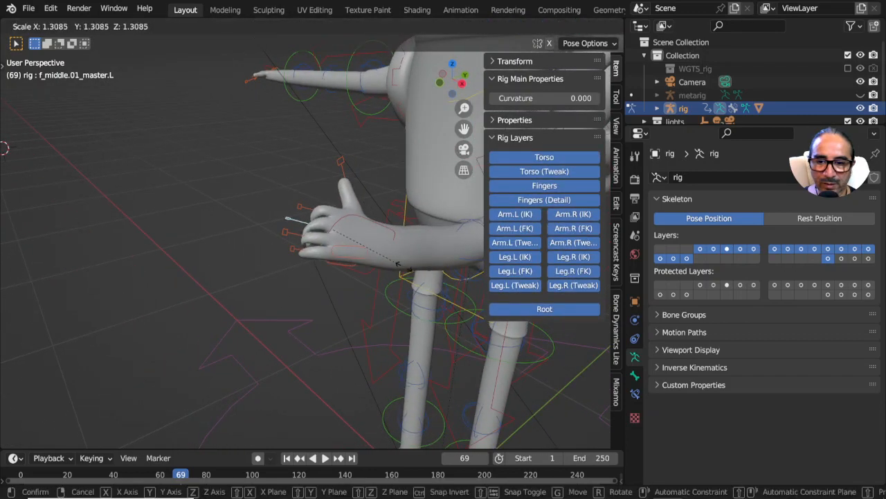
pyautogui.click(424, 283)
pyautogui.moveTo(424, 283); pyautogui.dragTo(439, 248, button='middle')
pyautogui.press('r')
pyautogui.click(402, 248)
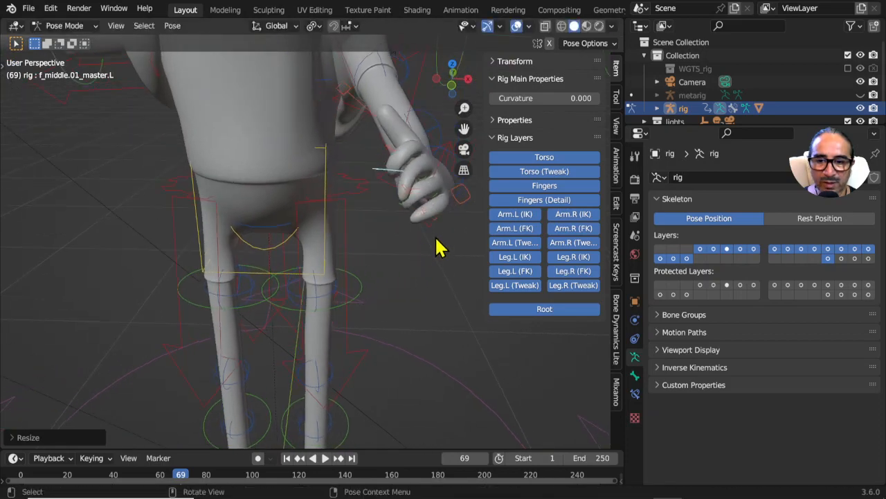
pyautogui.press('s')
pyautogui.click(445, 261)
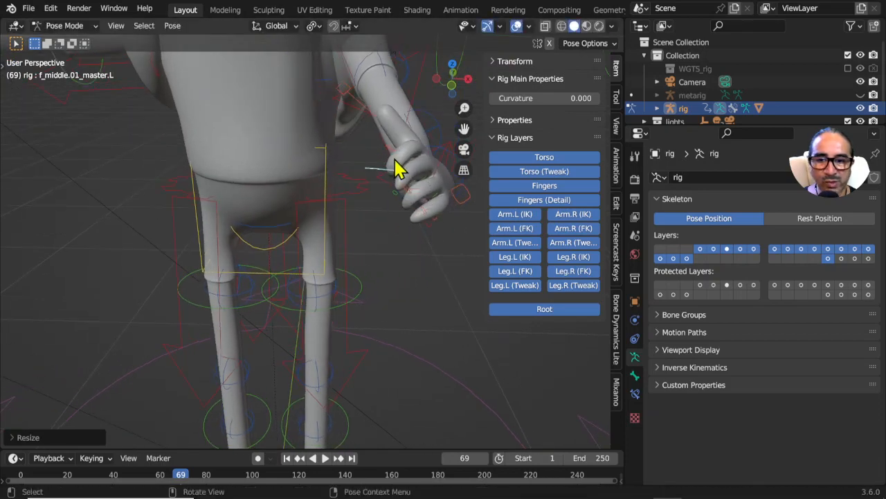
# Scale the left index finger's master control up to loosen its curl
pyautogui.moveTo(409, 230); pyautogui.dragTo(381, 257, button='middle')
pyautogui.press('s')
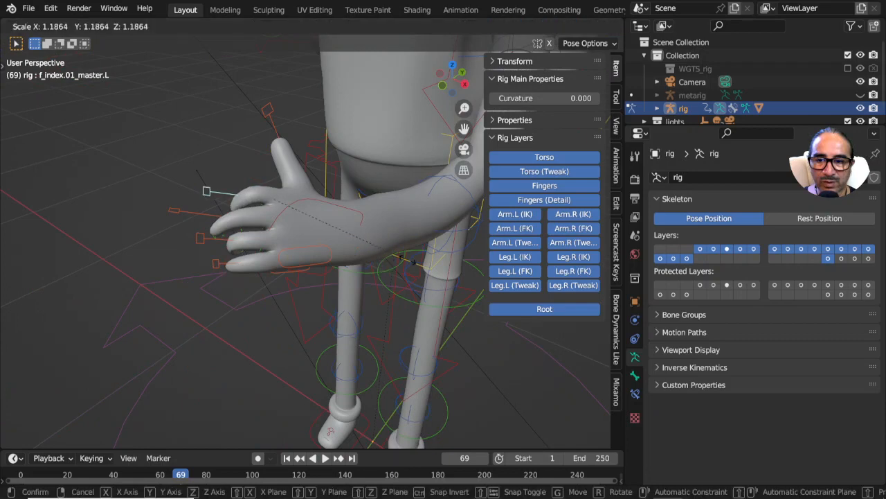
pyautogui.click(437, 272)
pyautogui.moveTo(286, 217); pyautogui.dragTo(353, 232, button='middle')
pyautogui.moveTo(335, 266); pyautogui.dragTo(309, 169, button='middle')
# Rotate the left thumb's master control inward toward the palm and scale it to adjust the thumb's bend
pyautogui.click(384, 200)
pyautogui.click(298, 176)
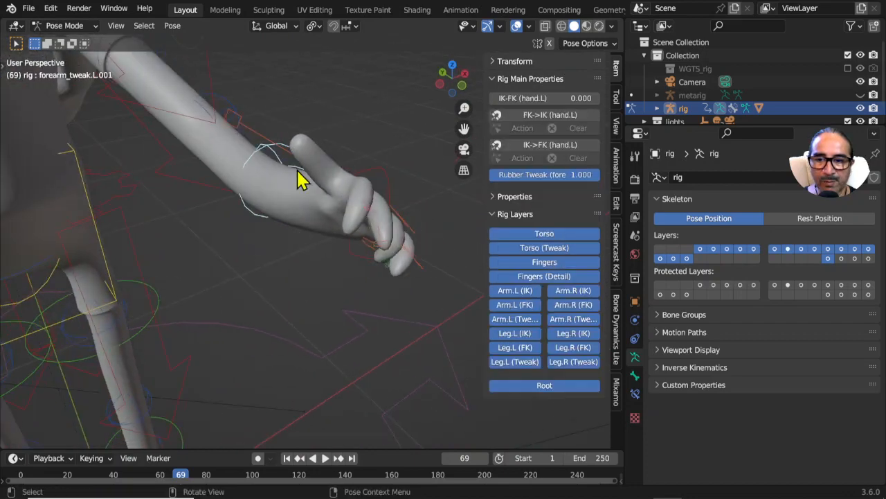
pyautogui.click(264, 136)
pyautogui.moveTo(306, 200); pyautogui.dragTo(382, 216, button='middle')
pyautogui.press('r')
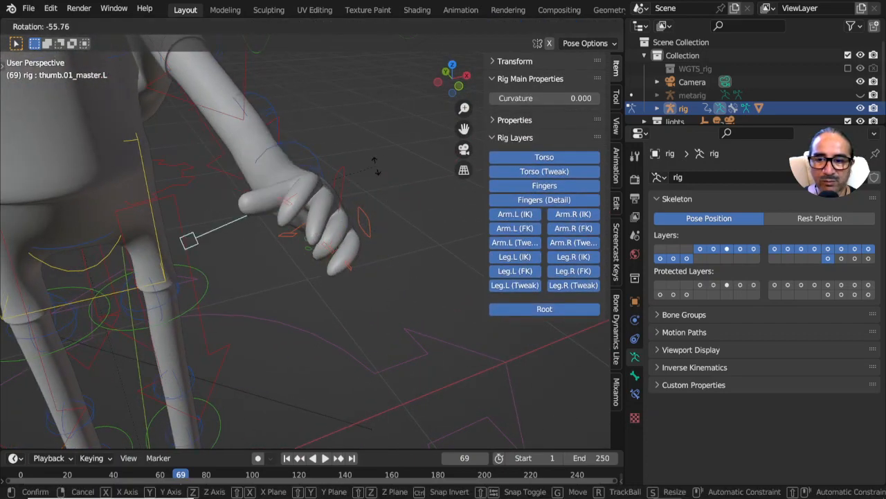
pyautogui.click(373, 166)
pyautogui.moveTo(271, 257); pyautogui.dragTo(461, 336, button='middle')
pyautogui.press('s')
pyautogui.click(384, 314)
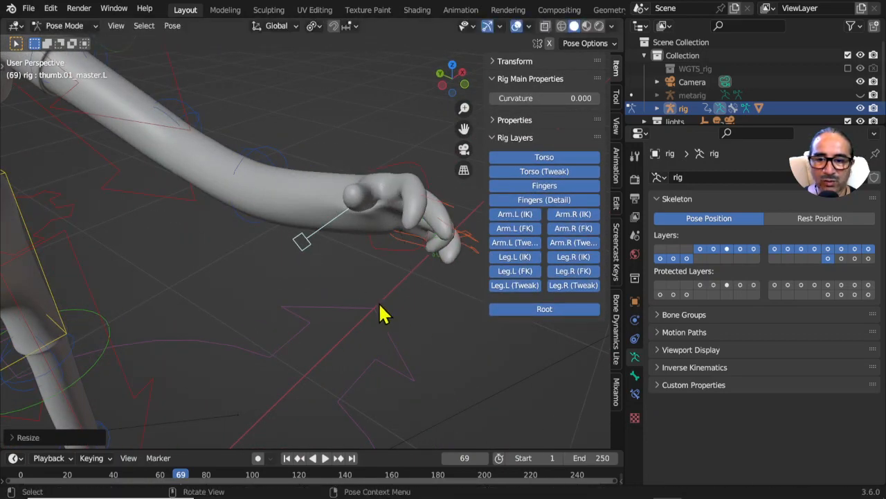
pyautogui.moveTo(384, 313); pyautogui.dragTo(271, 294, button='middle')
# Move the torso control backward away from the left hand so the arm stretches out
pyautogui.click(240, 198)
pyautogui.moveTo(242, 202); pyautogui.dragTo(408, 232, button='middle')
pyautogui.keyDown('shift'); pyautogui.moveTo(408, 232); pyautogui.dragTo(254, 232, button='middle'); pyautogui.keyUp('shift')
pyautogui.click(315, 223)
pyautogui.moveTo(315, 223); pyautogui.dragTo(320, 247, button='middle')
pyautogui.press('g')
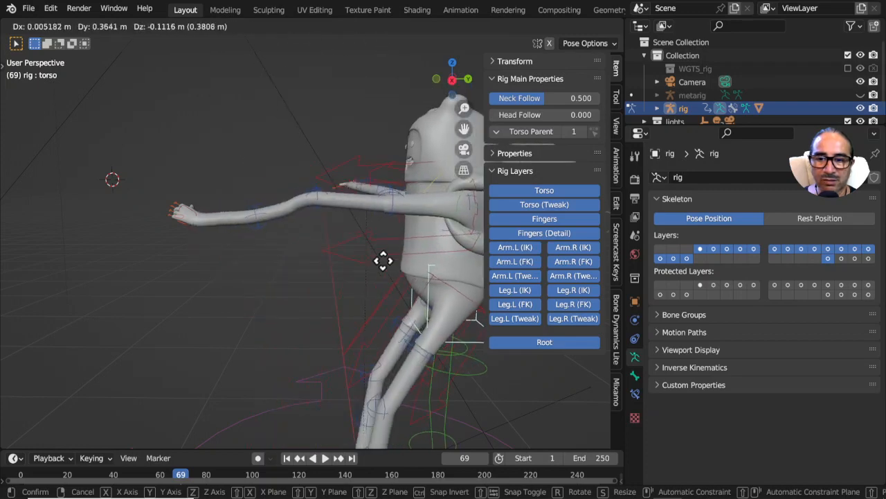
pyautogui.click(321, 237)
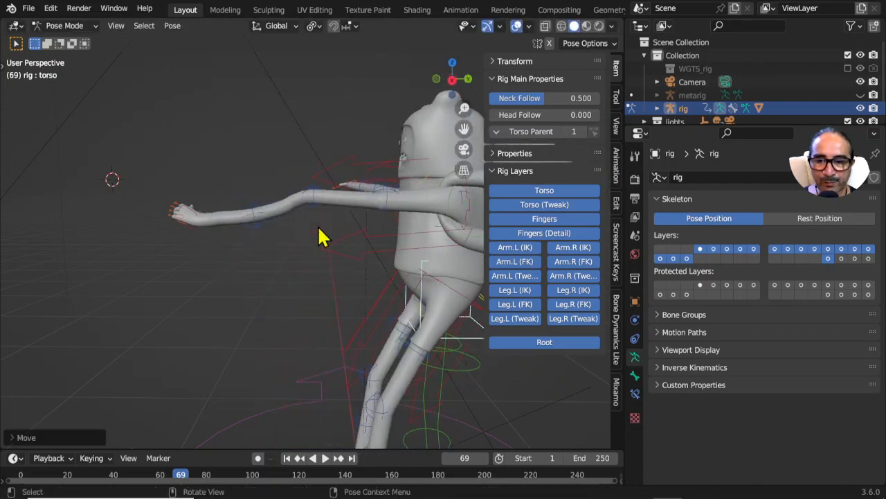
# Lower the left elbow tweak control, and reset the arm's three middle tweak controls so the arm straightens
pyautogui.click(315, 209)
pyautogui.press('g')
pyautogui.click(289, 236)
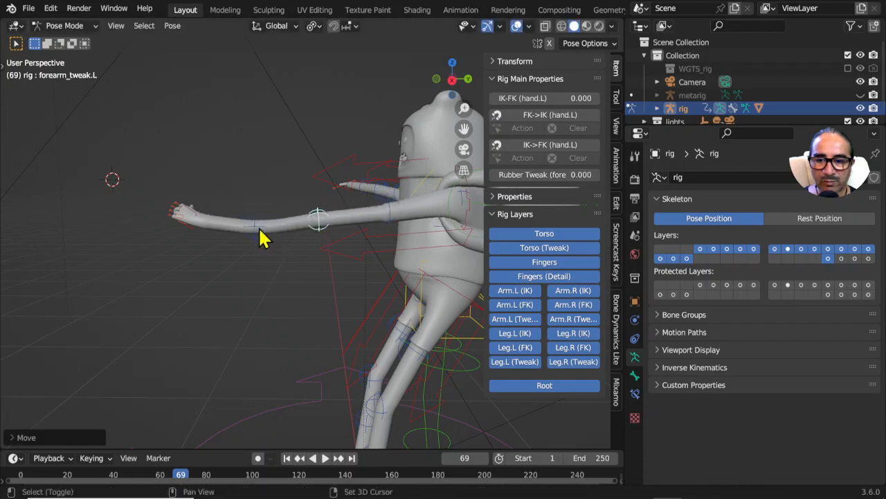
pyautogui.click(385, 223)
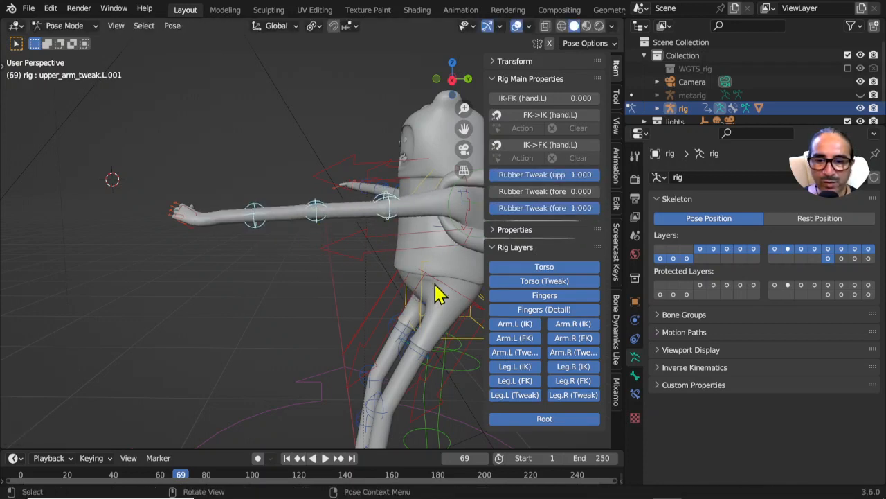
# Move the torso control closer to the left hand so the elbow bends, cancelling the extra test moves
pyautogui.click(429, 315)
pyautogui.click(476, 343)
pyautogui.press('g')
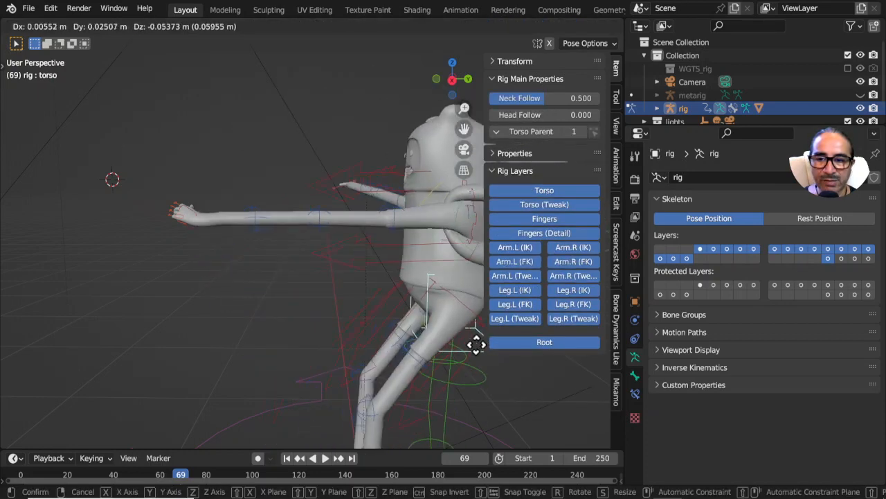
pyautogui.rightClick(359, 320)
pyautogui.moveTo(349, 315)
pyautogui.mouseDown(button='middle')
pyautogui.moveTo(378, 320)
pyautogui.moveTo(307, 326)
pyautogui.moveTo(342, 326)
pyautogui.mouseUp(button='middle')
pyautogui.press('g')
pyautogui.click(278, 302)
pyautogui.press('g')
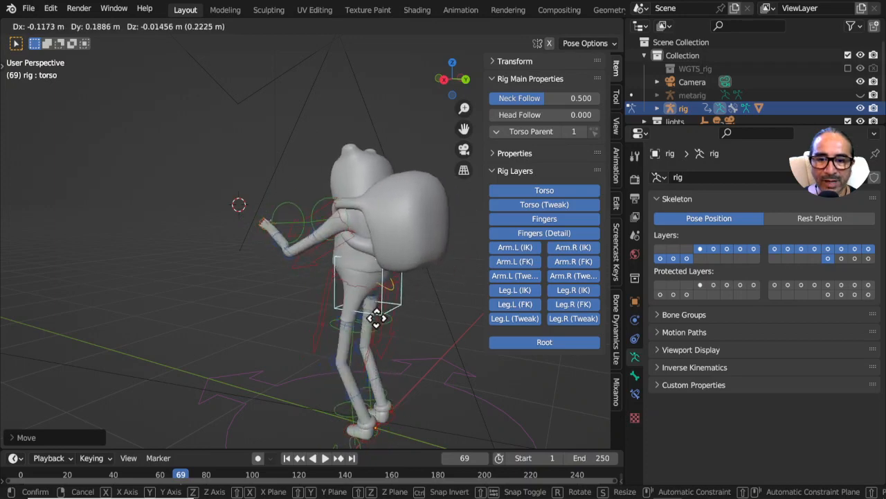
pyautogui.rightClick(376, 317)
pyautogui.moveTo(374, 318); pyautogui.dragTo(416, 322, button='middle')
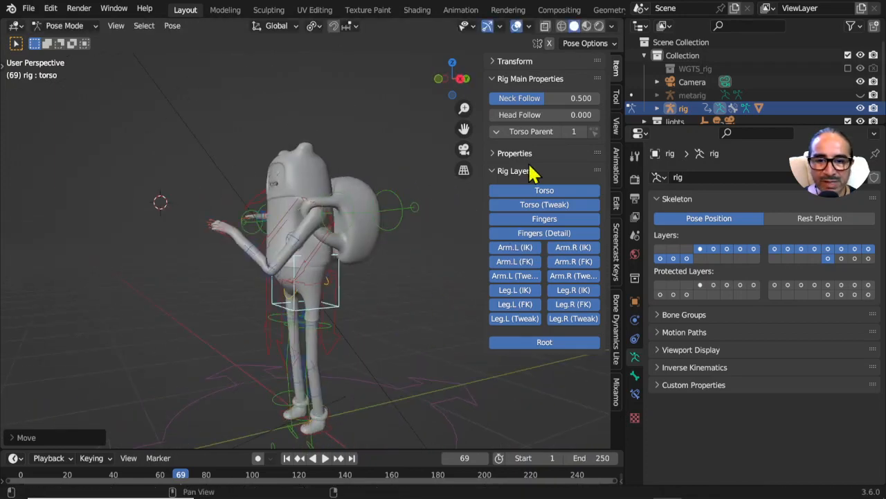
# Lower the left hand IK control until the forearm reaches forward roughly level
pyautogui.click(228, 235)
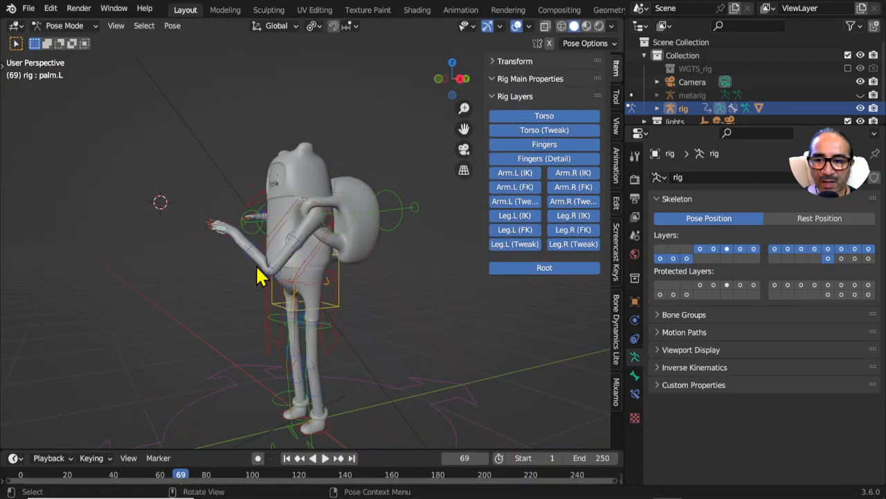
pyautogui.moveTo(259, 275); pyautogui.dragTo(251, 315, button='middle')
pyautogui.click(192, 229)
pyautogui.press('g')
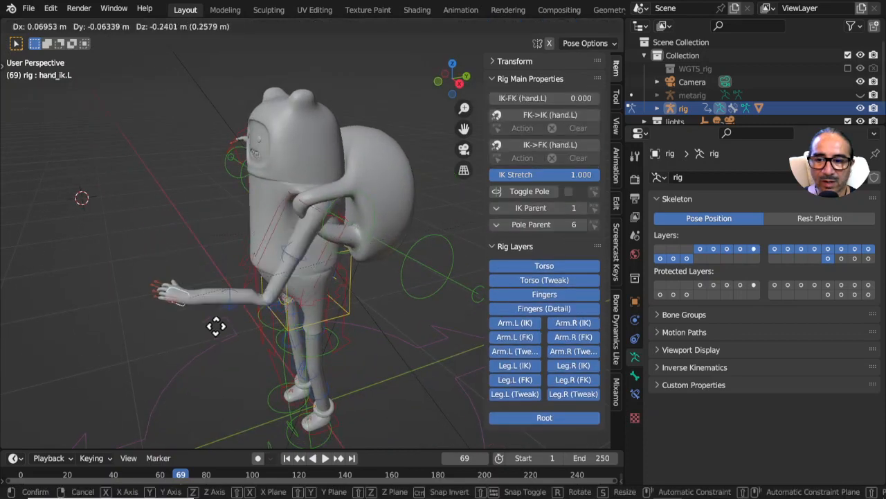
pyautogui.click(201, 301)
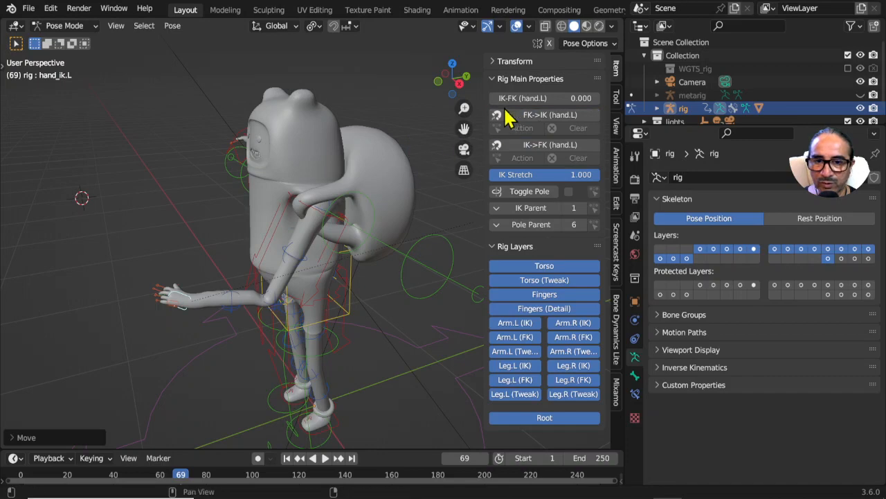
# Set the left hand's IK-FK value to 1.000 and rotate the left upper arm FK control downward
pyautogui.moveTo(509, 98); pyautogui.dragTo(596, 98)
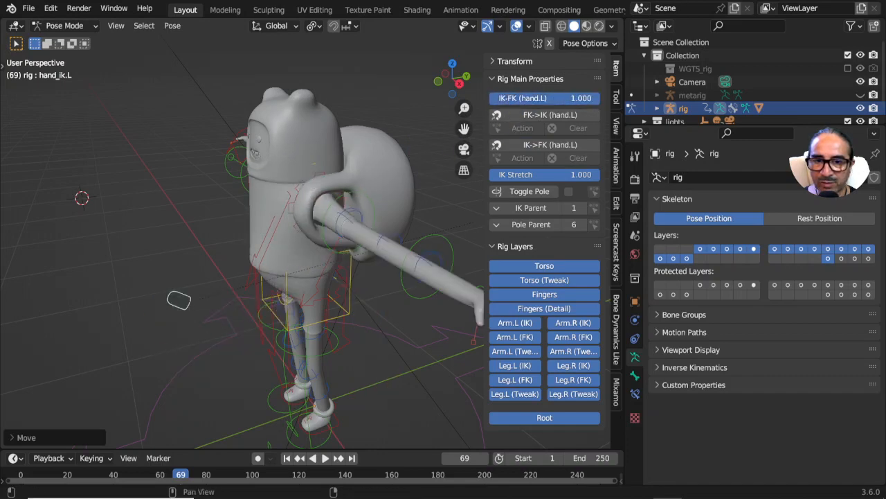
pyautogui.moveTo(222, 391); pyautogui.dragTo(352, 211, button='middle')
pyautogui.click(355, 212)
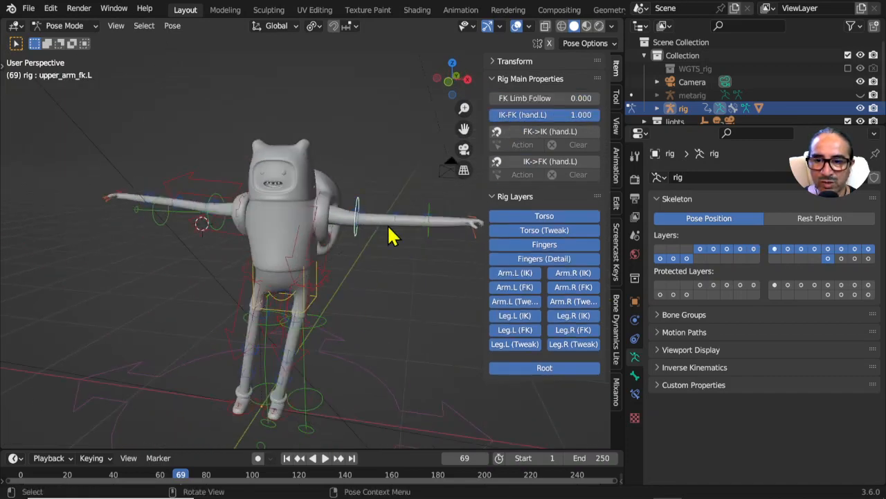
pyautogui.press('r')
pyautogui.click(356, 294)
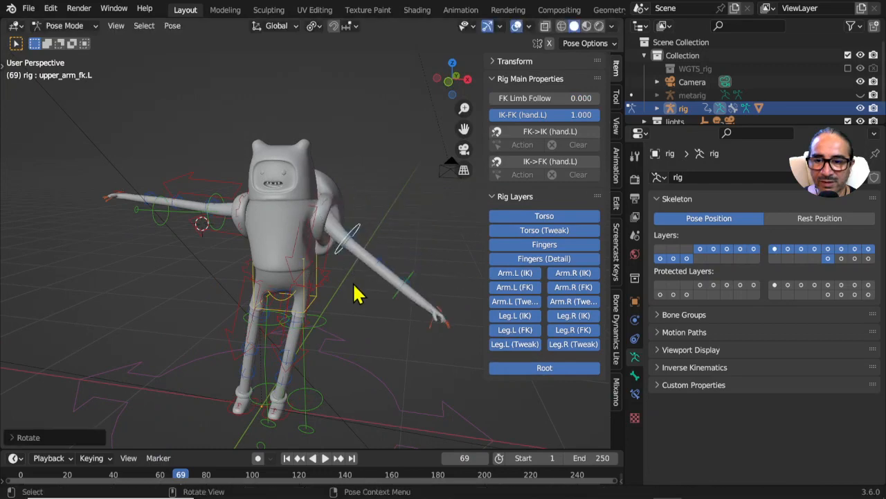
# Rotate the left forearm FK control downward so the forearm hangs beside the body
pyautogui.click(309, 280)
pyautogui.click(315, 313)
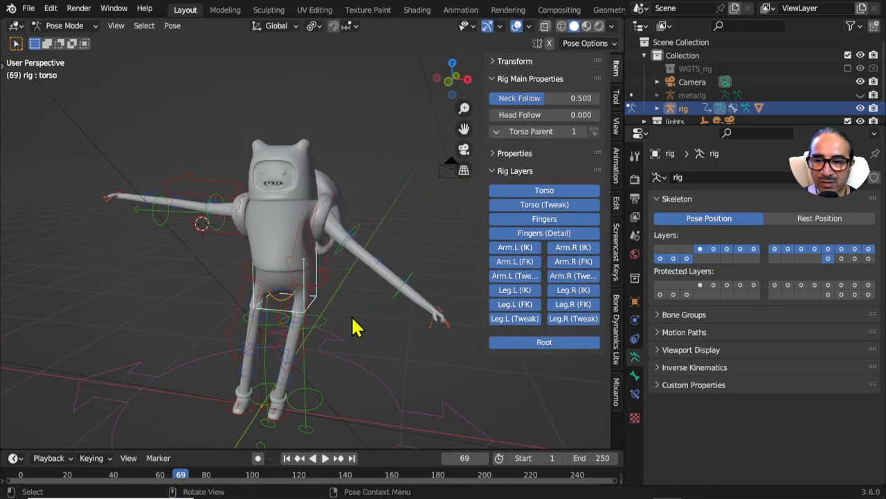
pyautogui.moveTo(355, 323); pyautogui.dragTo(332, 311, button='middle')
pyautogui.click(407, 275)
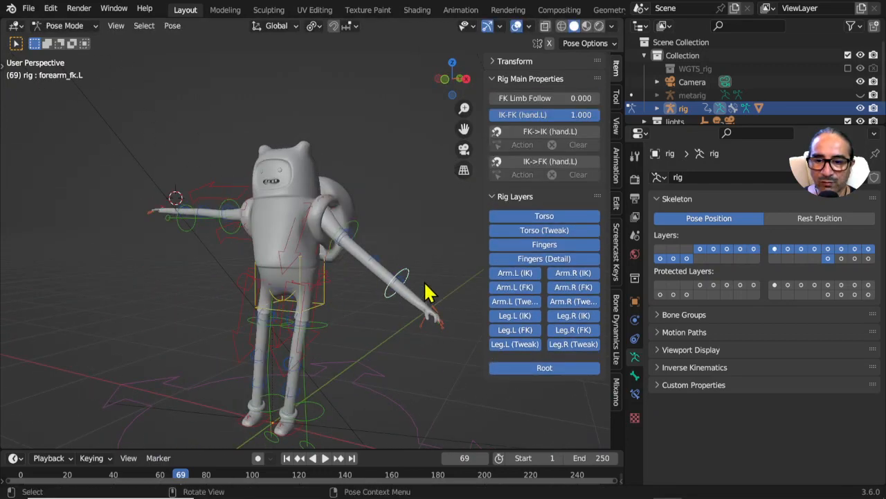
pyautogui.press('r')
pyautogui.click(414, 313)
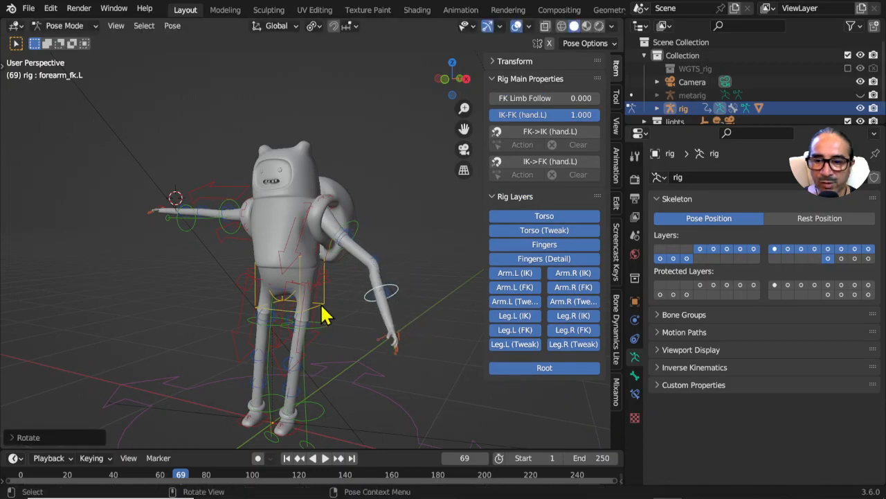
# Move the torso control around to test how the FK left arm follows the body
pyautogui.click(305, 315)
pyautogui.press('g')
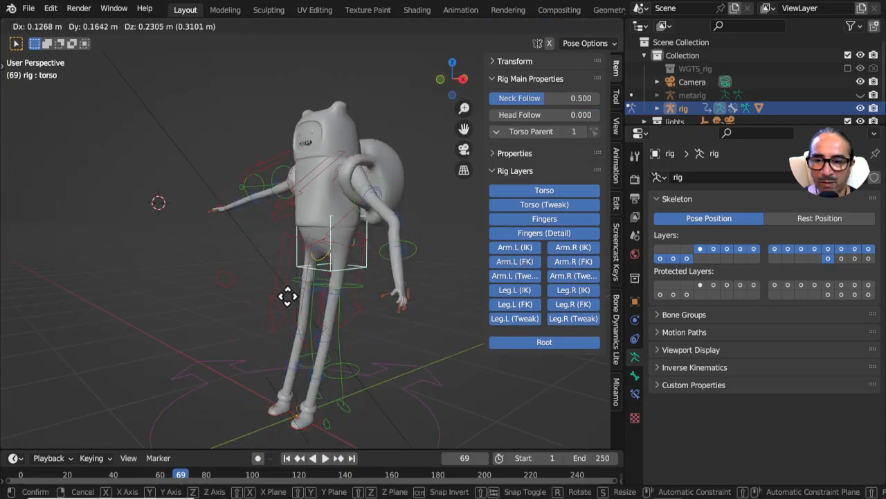
pyautogui.press('Escape')
pyautogui.moveTo(247, 362); pyautogui.dragTo(149, 238, button='middle')
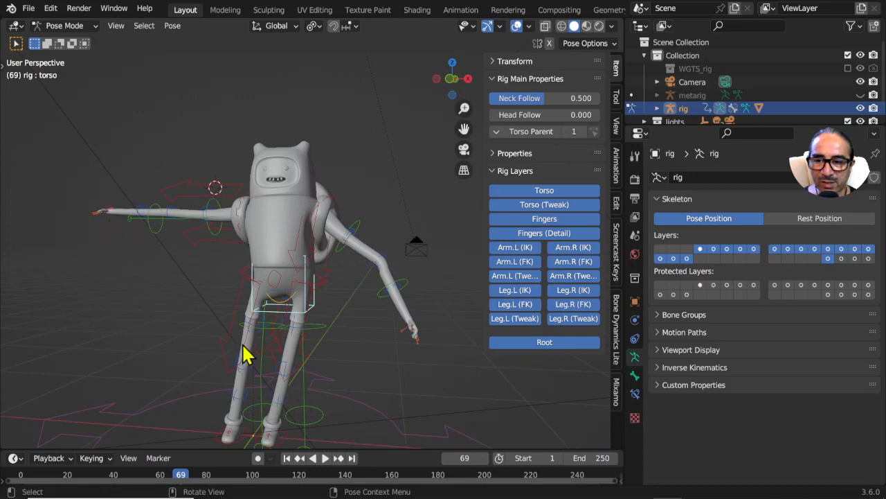
pyautogui.press('g')
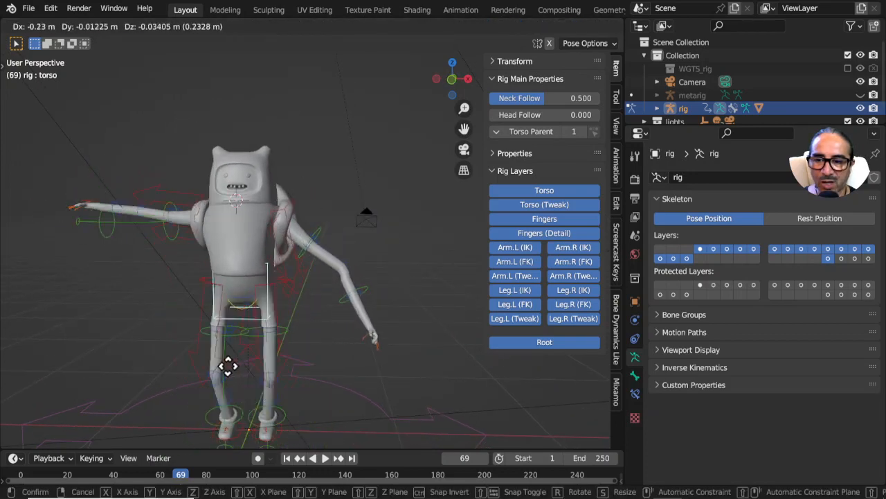
pyautogui.click(267, 366)
pyautogui.moveTo(267, 366); pyautogui.dragTo(350, 273, button='middle')
# Select all the rig's pose controls and clear their location and rotation to restore the default T-pose
pyautogui.click(350, 273)
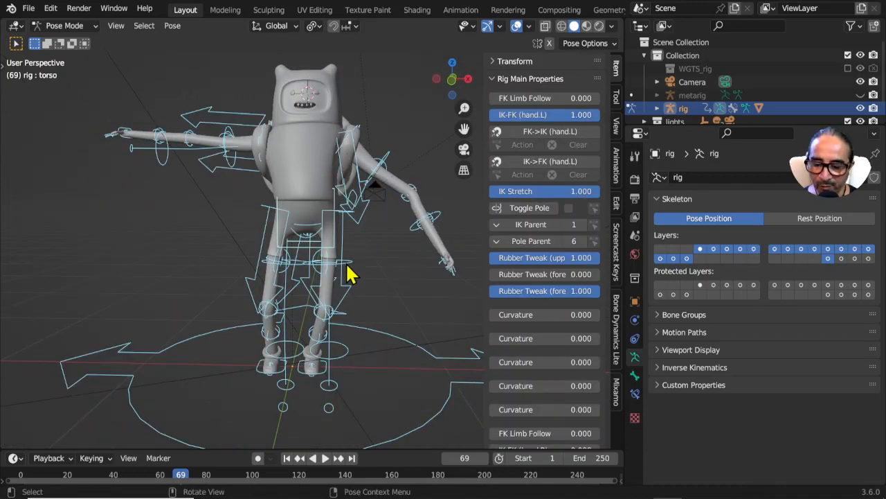
pyautogui.hotkey('alt', 'g')
pyautogui.hotkey('alt', 'r')
pyautogui.scroll(-2, 347, 264)
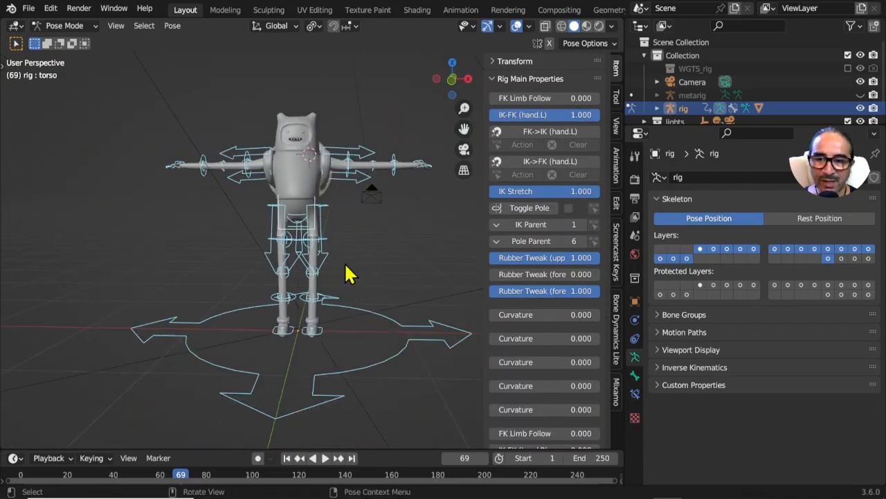
pyautogui.keyDown('shift'); pyautogui.moveTo(345, 266); pyautogui.dragTo(331, 295, button='middle'); pyautogui.keyUp('shift')
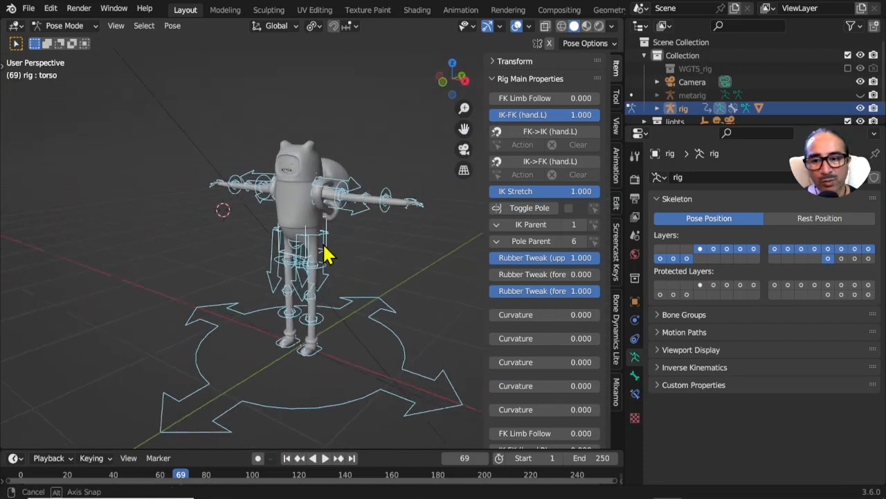
pyautogui.moveTo(152, 265); pyautogui.dragTo(254, 268, button='middle')
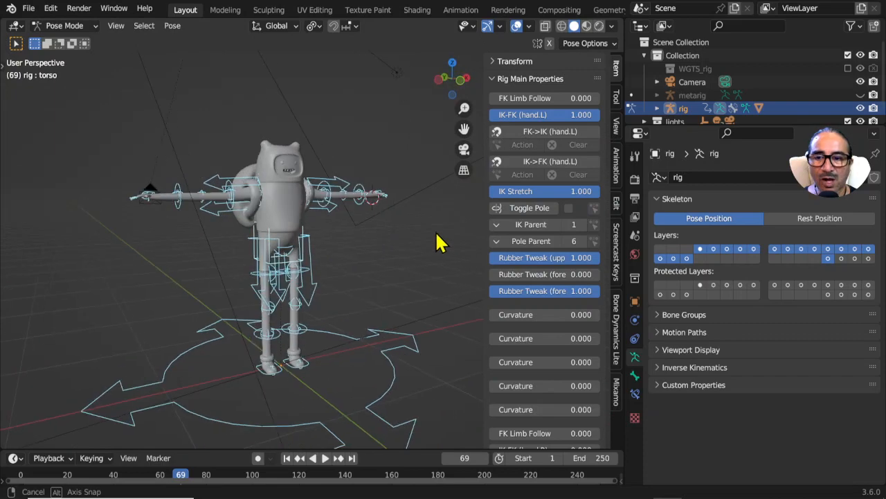